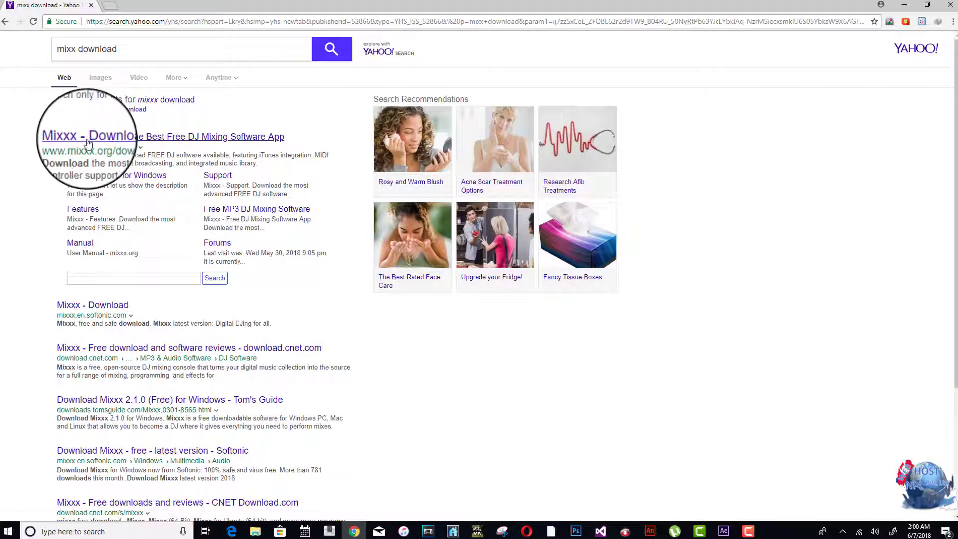
- Open the official Mixxx download page from the search results and look through the available installer links
left_click(87, 136)
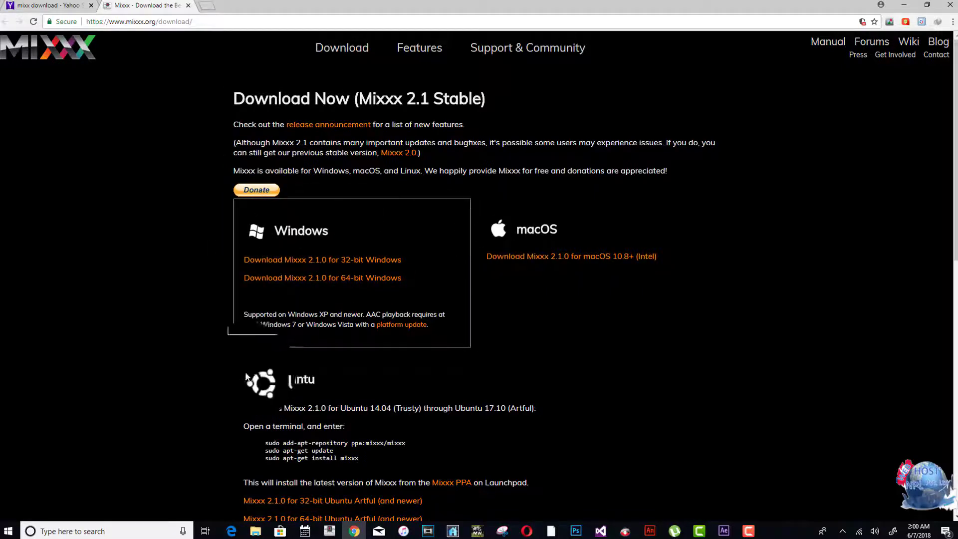
scroll(293, 336, "down", 4)
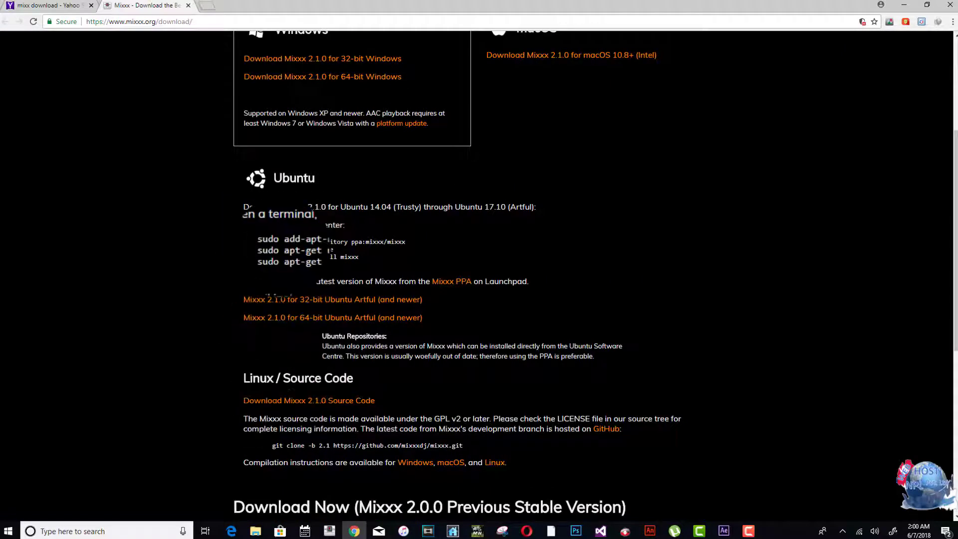
scroll(237, 180, "up", 3)
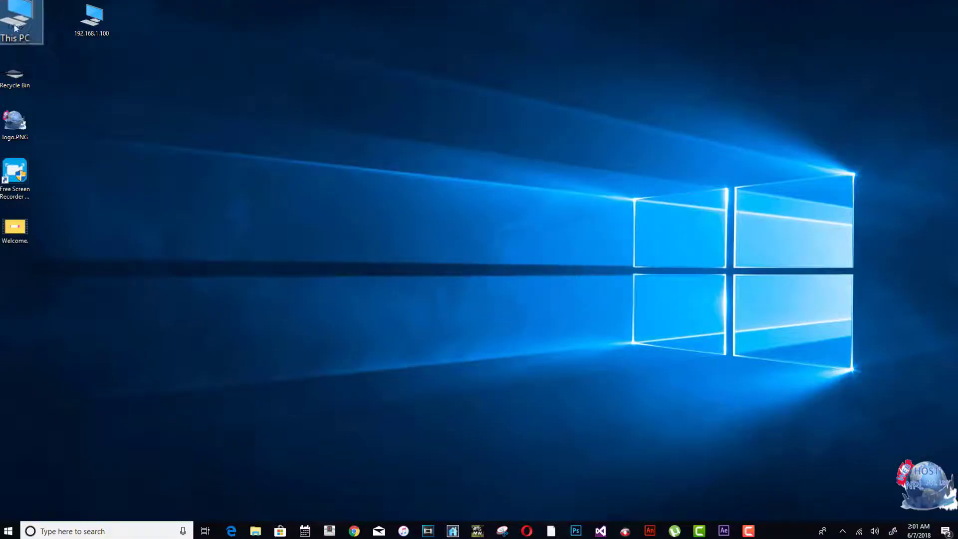
- Check the computer's system type in its system properties, then return to the desktop
right_click(24, 33)
left_click(75, 146)
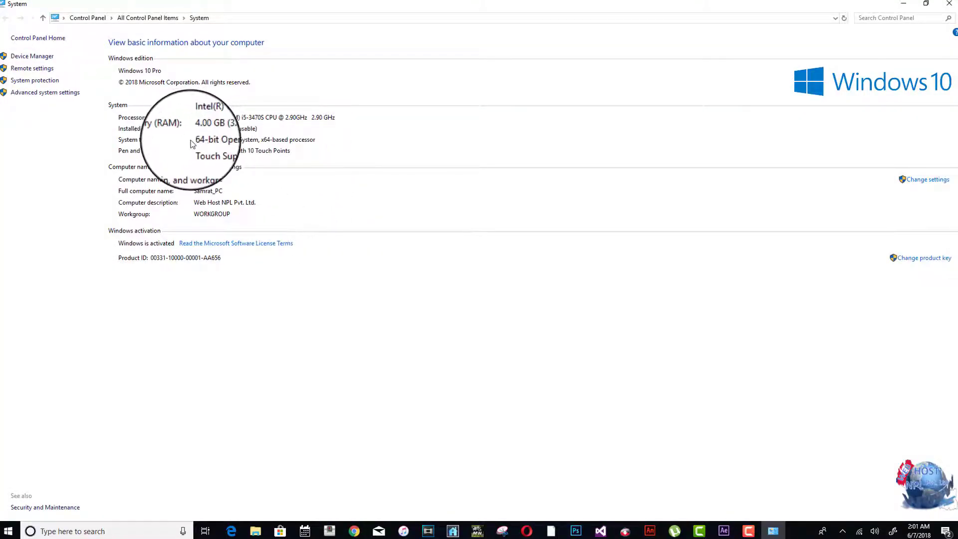
key("super+d")
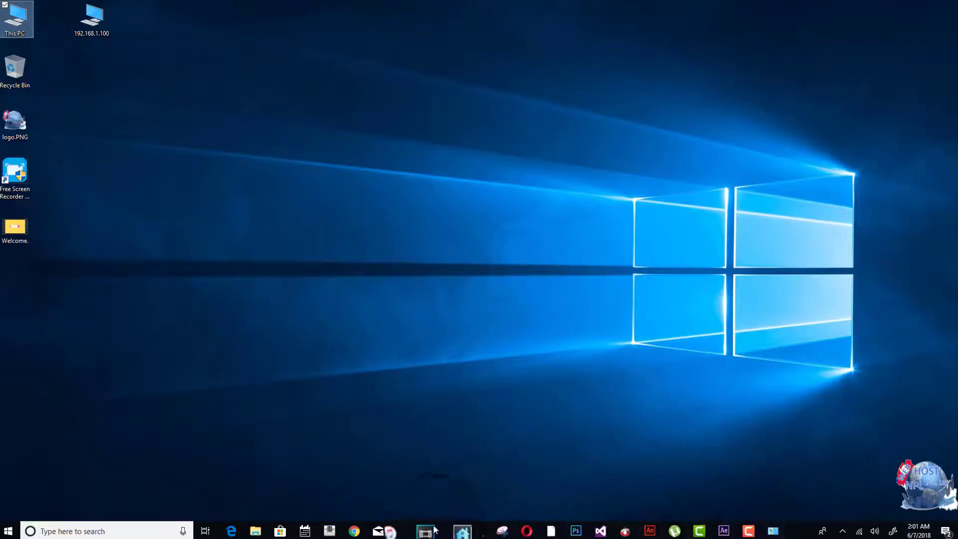
left_click(354, 533)
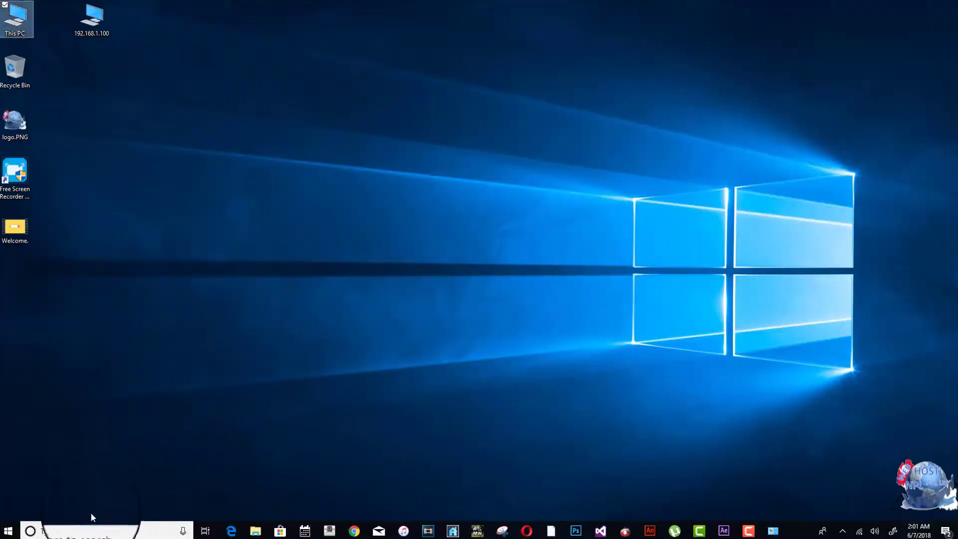
- Search the computer for "mixx" and launch the Mixxx desktop app
left_click(91, 523)
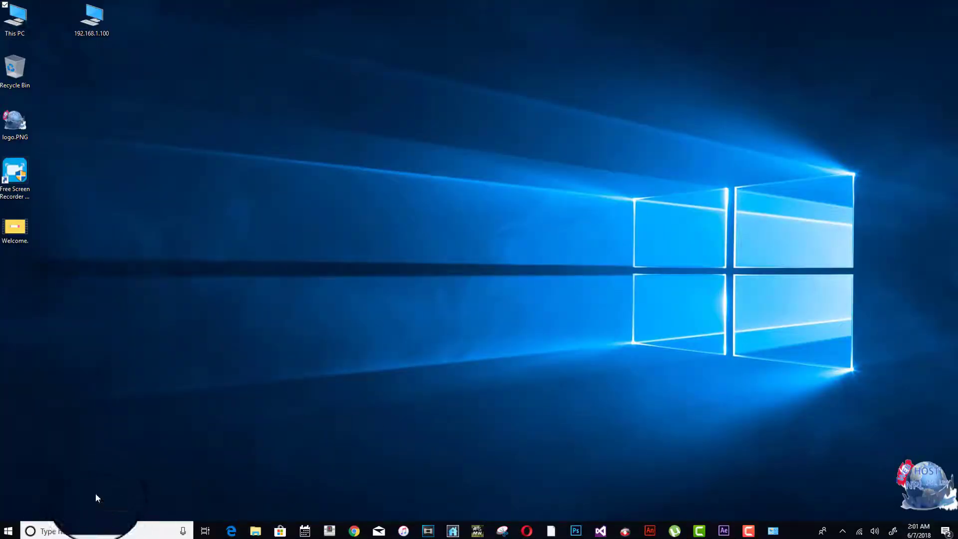
type("mixx")
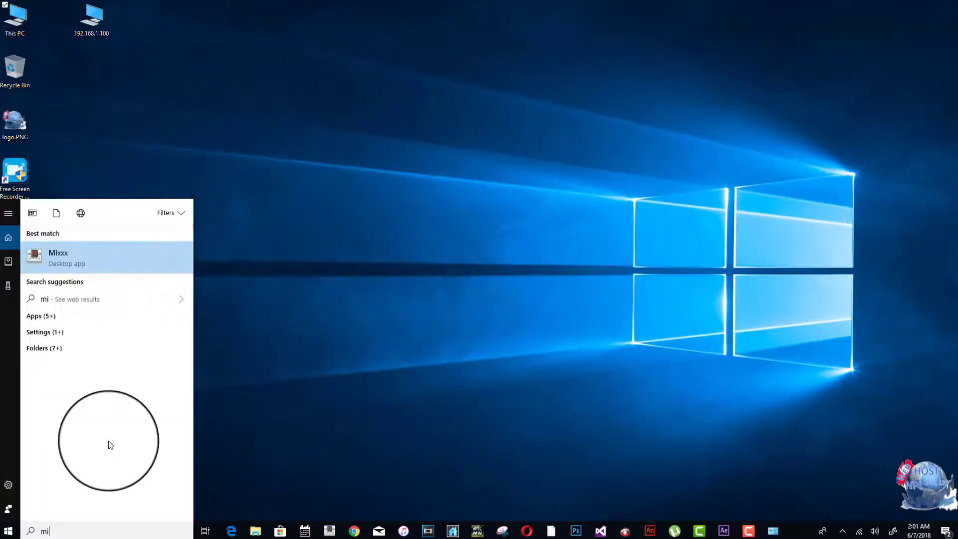
left_click(46, 254)
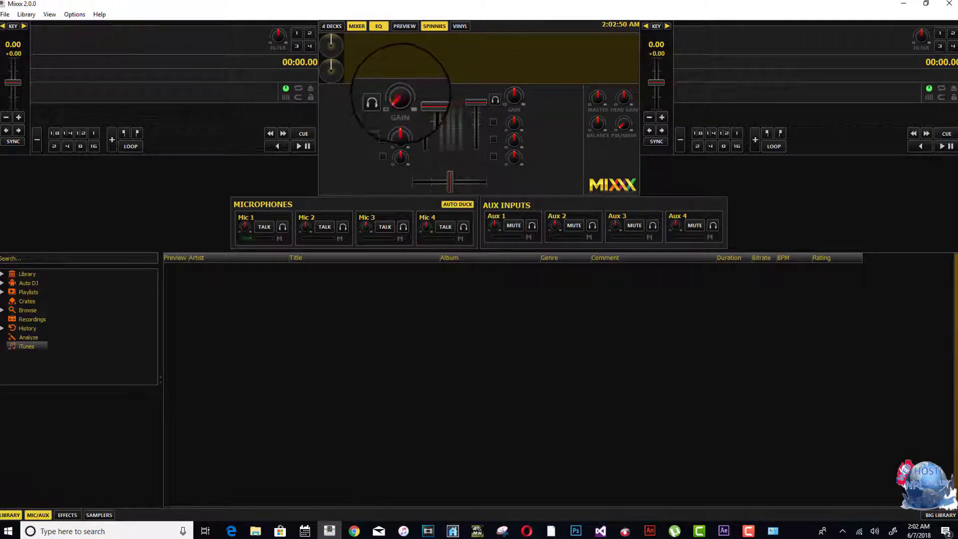
- Raise the gain of deck 1 and switch the mixer layout to four decks
scroll(400, 98, "up", 5)
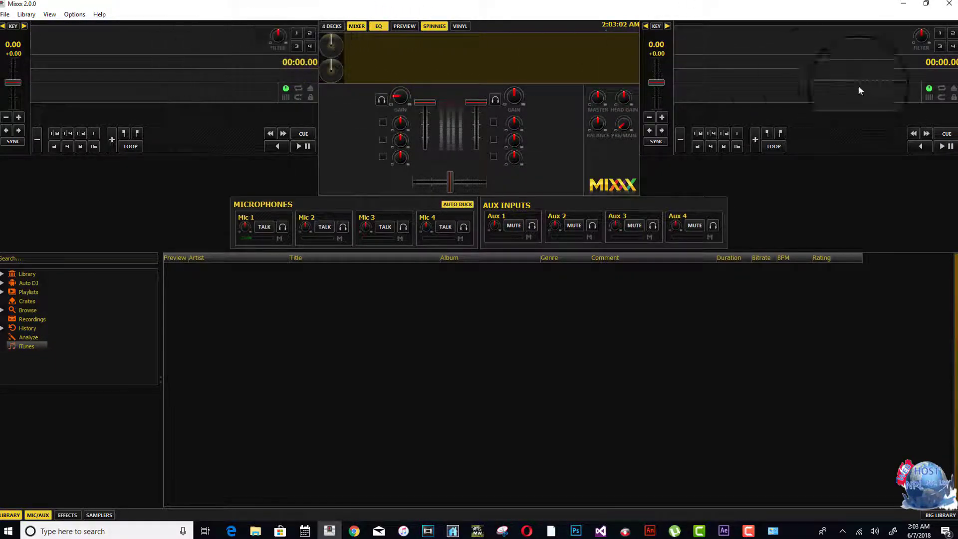
left_click(331, 26)
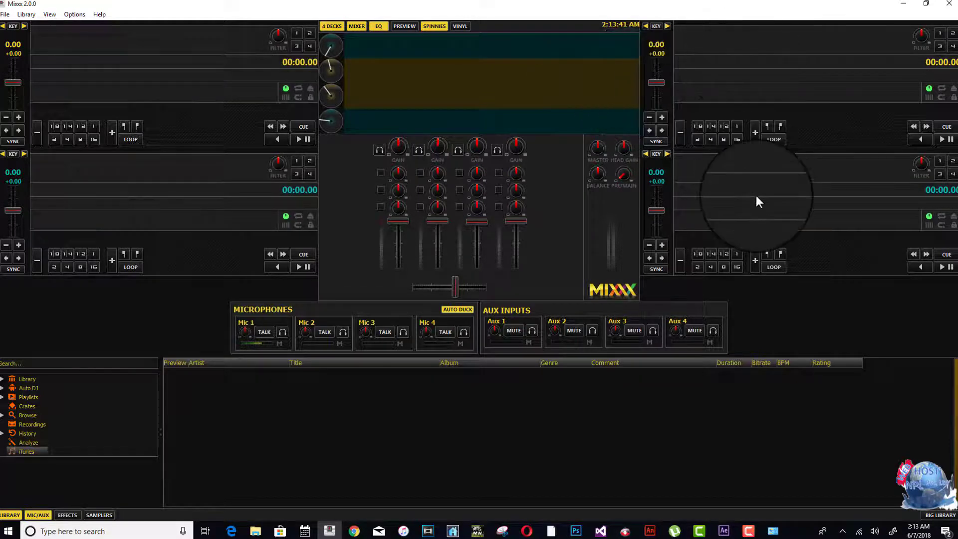
- Expand the Playlists section and open the Songs playlist
left_click(31, 397)
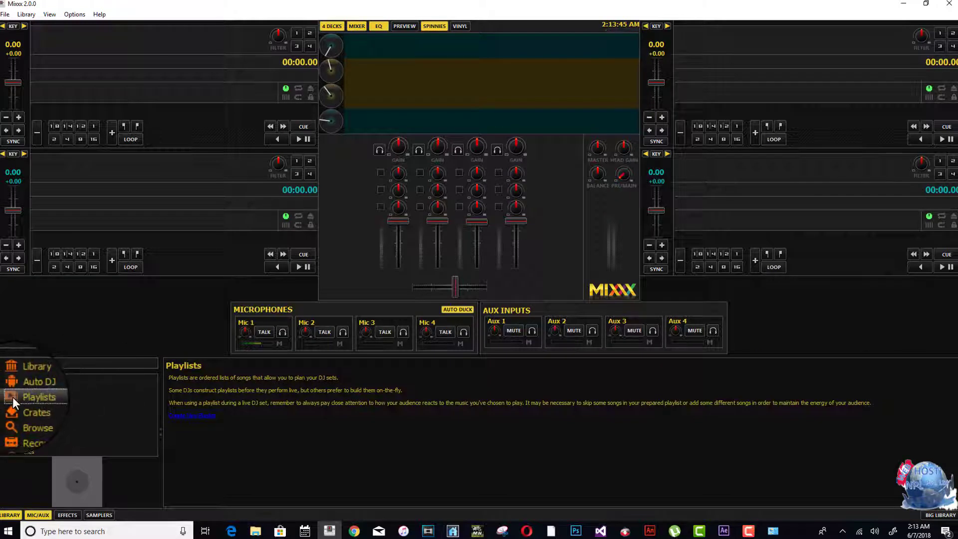
right_click(17, 397)
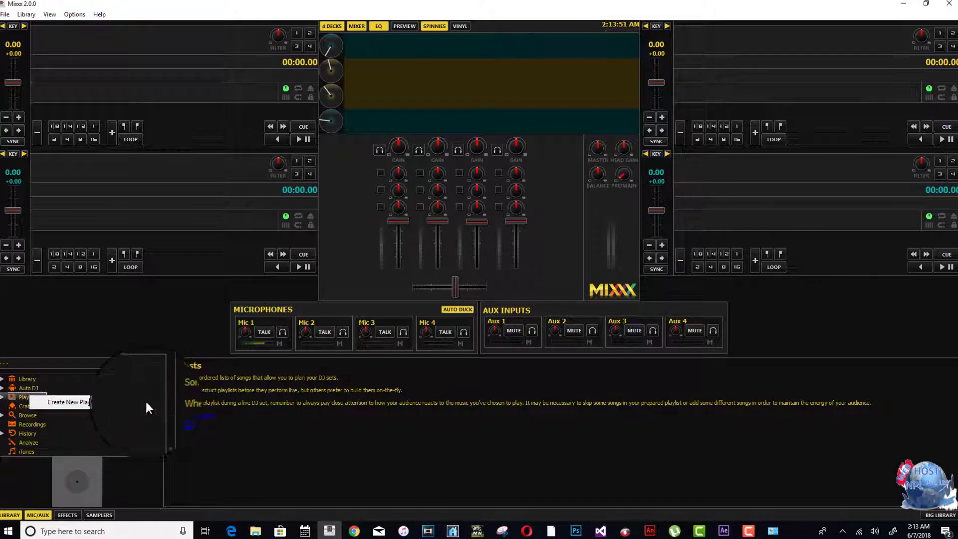
left_click(6, 399)
left_click(6, 400)
left_click(40, 404)
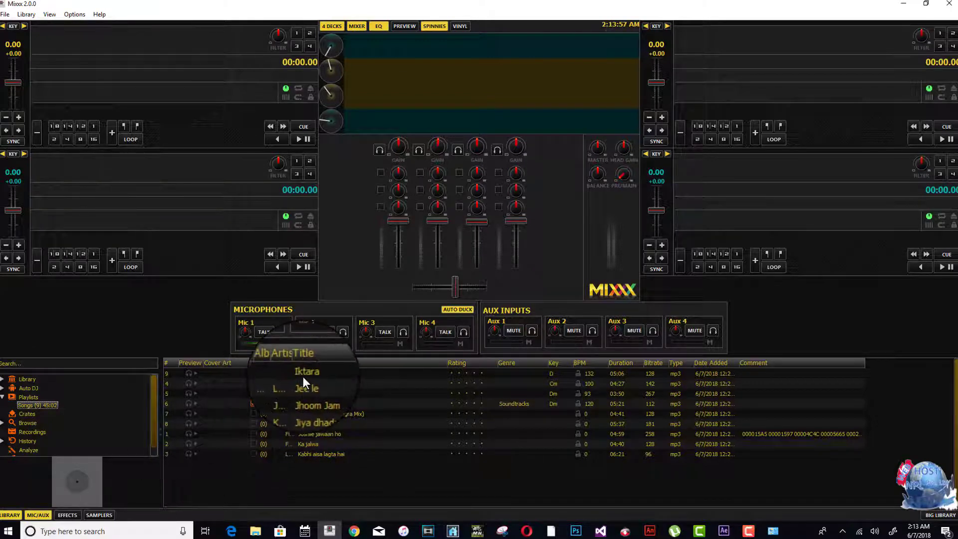
- Load Iktara into deck 3, Jee le into deck 1, Jhoom Jam into deck 2 and Jiya dhadak dhadak into deck 4
left_click_drag(303, 376, 172, 217)
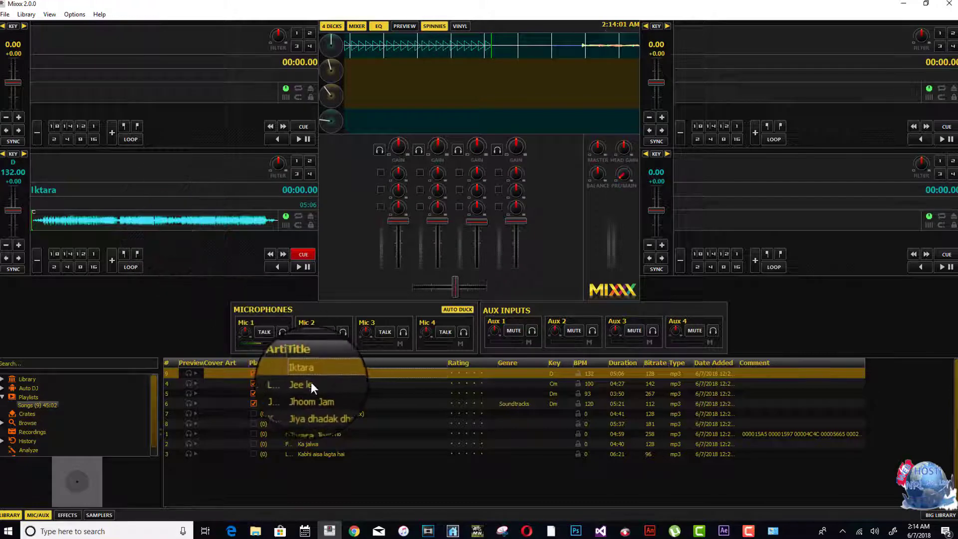
left_click_drag(310, 382, 172, 91)
left_click_drag(310, 394, 729, 97)
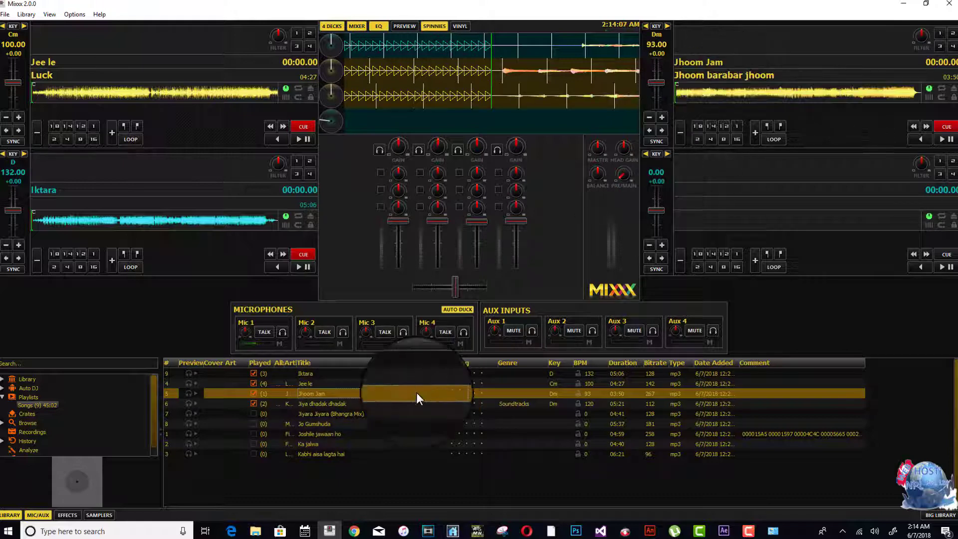
left_click(345, 404)
left_click_drag(345, 406, 685, 220)
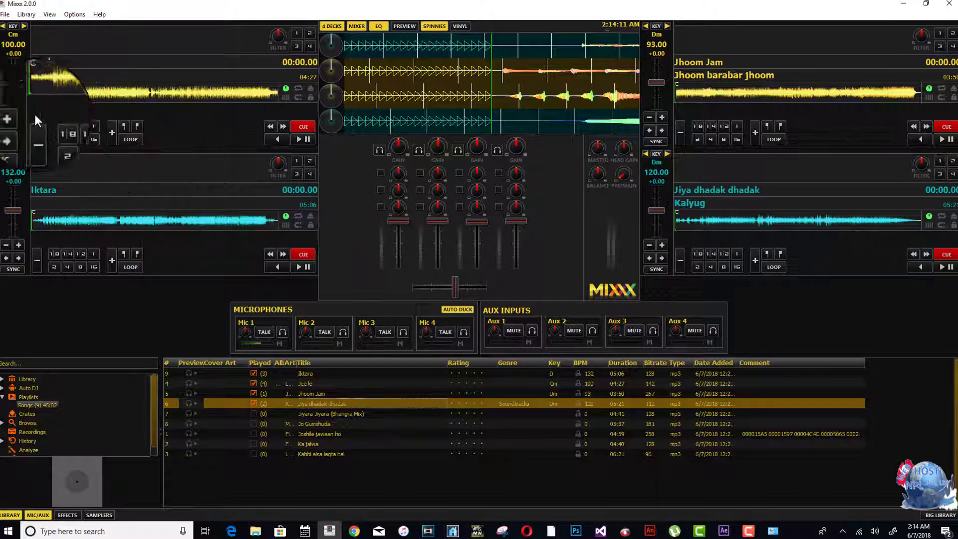
- Play Jee le, lower its channel volume and raise it again, then pause the track
left_click(299, 139)
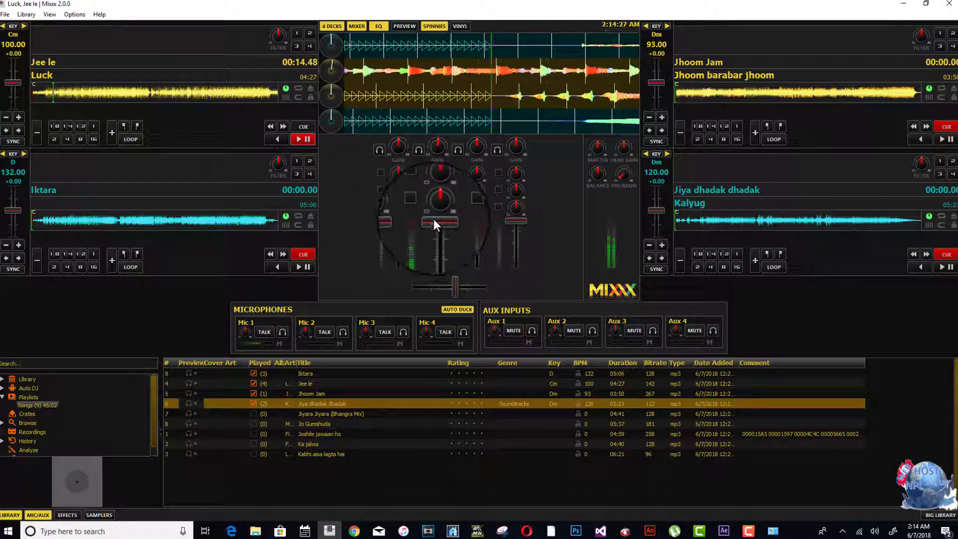
left_click_drag(437, 220, 439, 247)
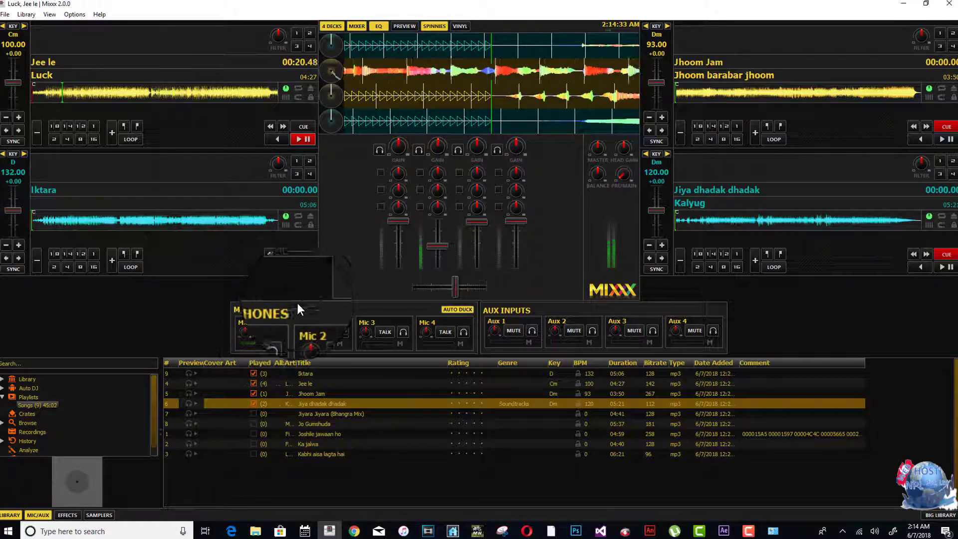
left_click_drag(432, 246, 438, 223)
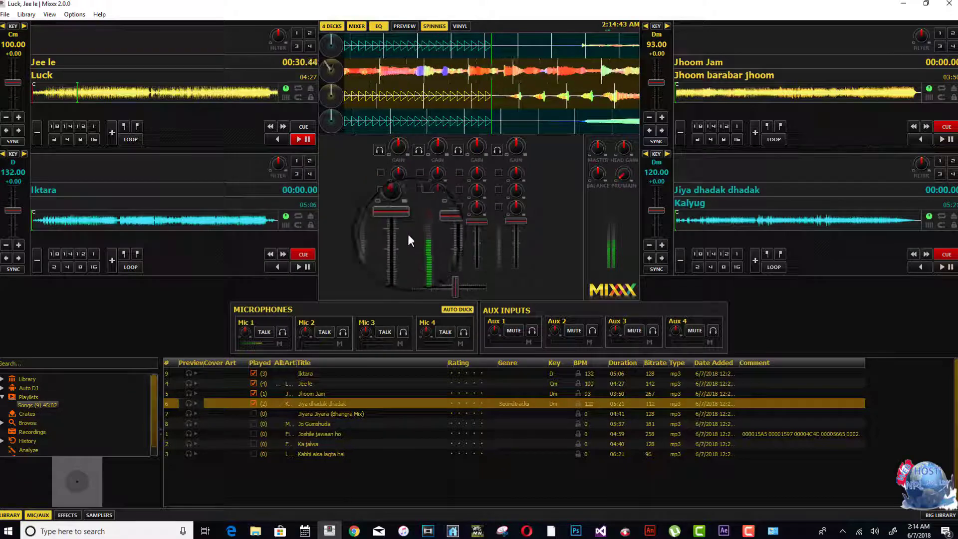
left_click(300, 140)
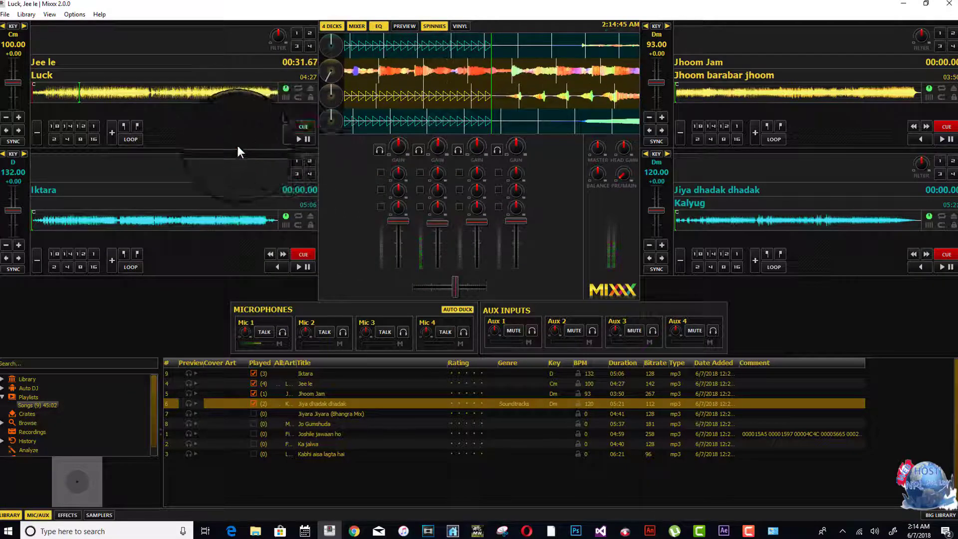
- Seek Iktara and Jee le to the middle of each track, then return both to the start
left_click(146, 220)
left_click(146, 92)
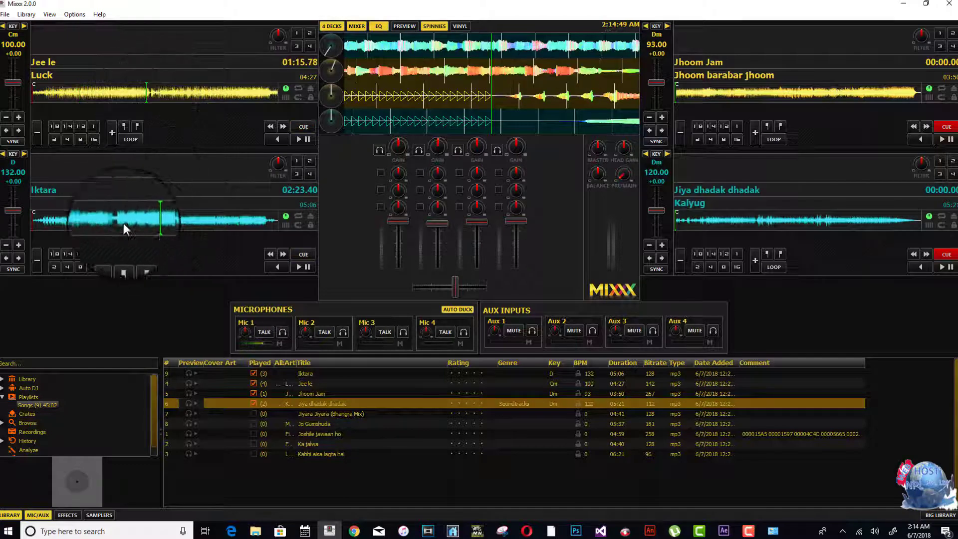
left_click(34, 223)
left_click(33, 92)
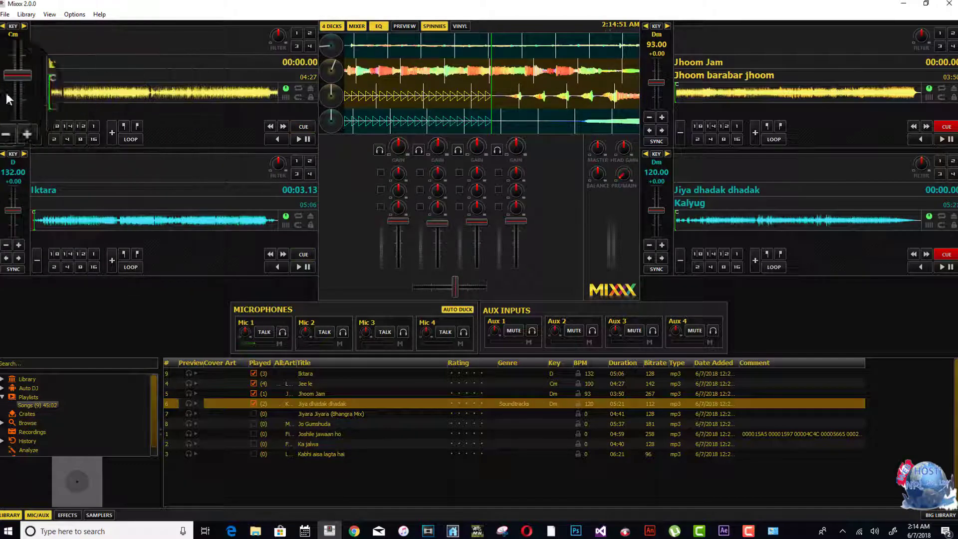
left_click(34, 218)
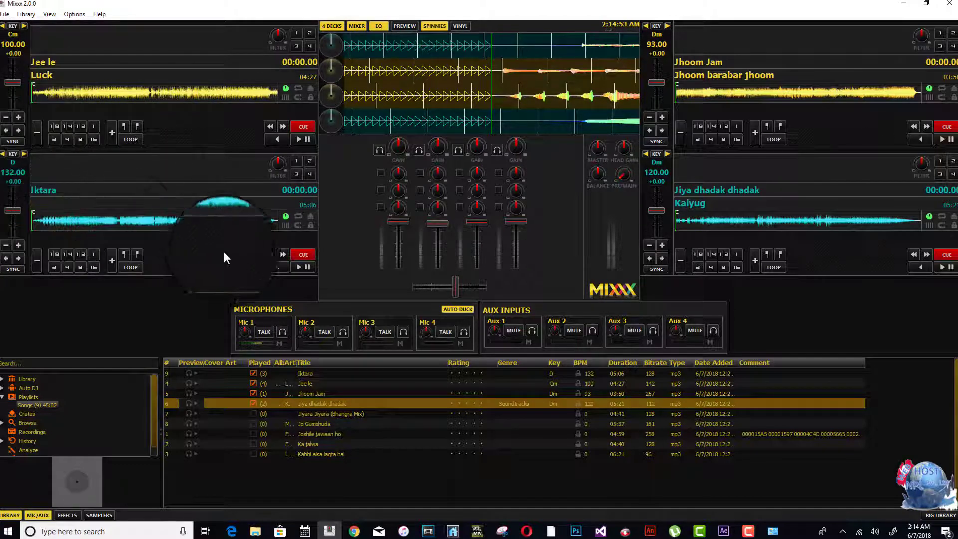
- Play Iktara and skip forward through the track until close to its end
left_click(298, 266)
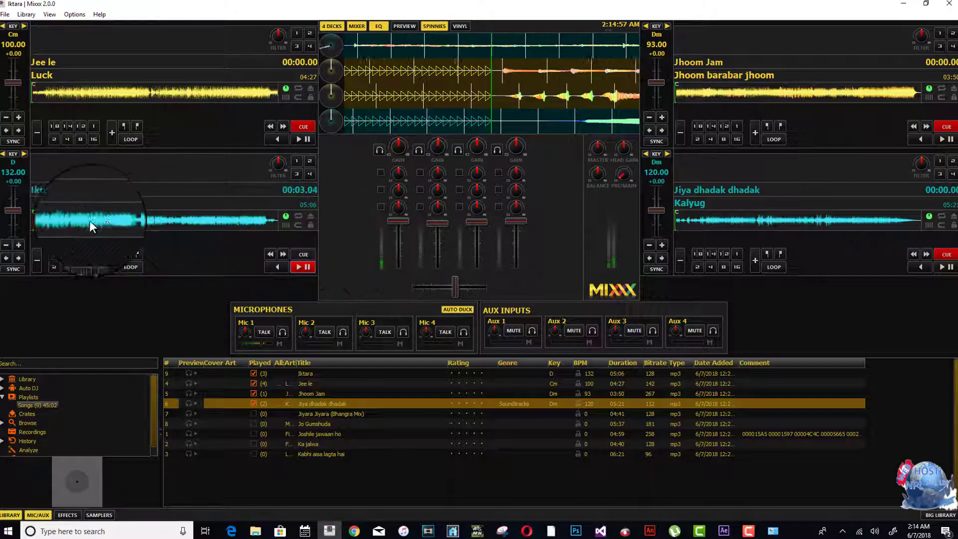
left_click(58, 223)
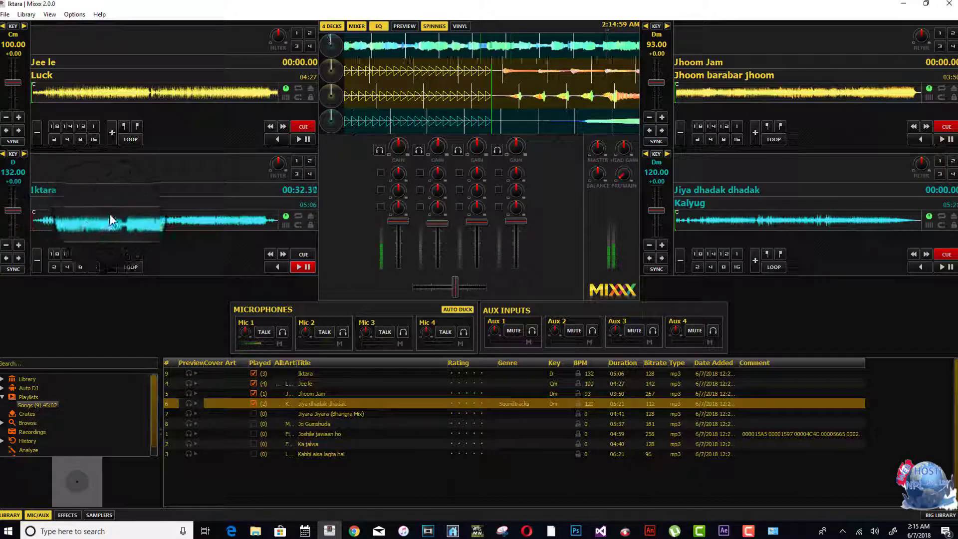
left_click_drag(145, 225, 259, 221)
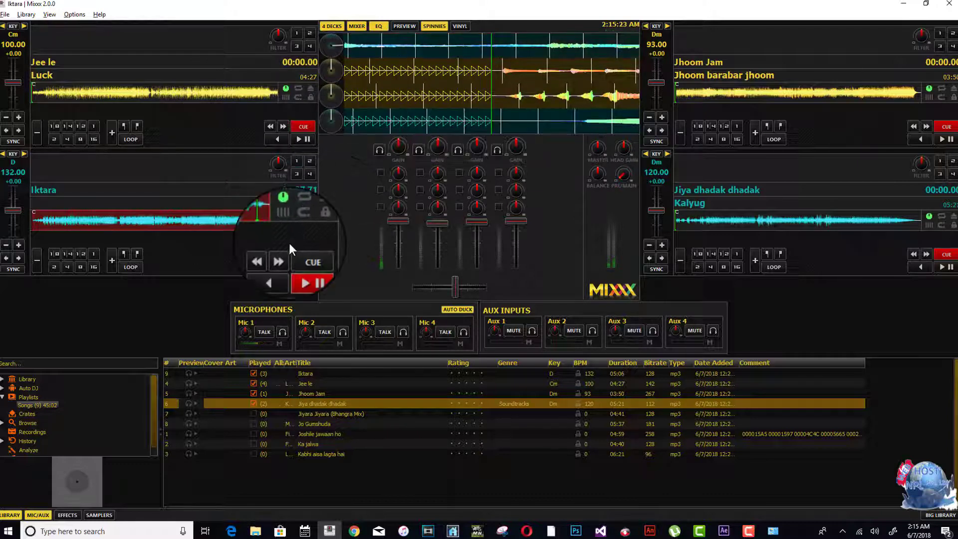
left_click(302, 266)
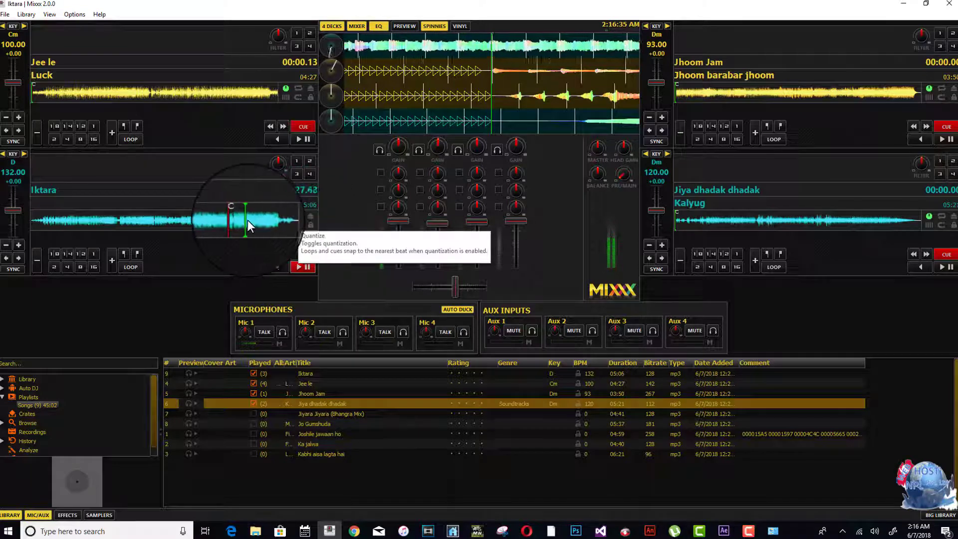
- Seek Jee le forward and back to the start, then scratch its waveform back to before the beginning
left_click(206, 91)
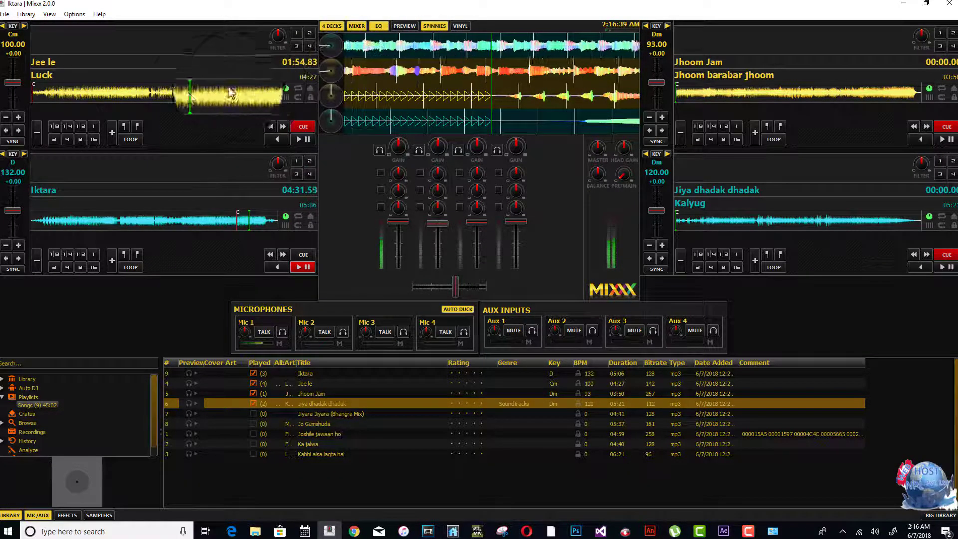
left_click(34, 92)
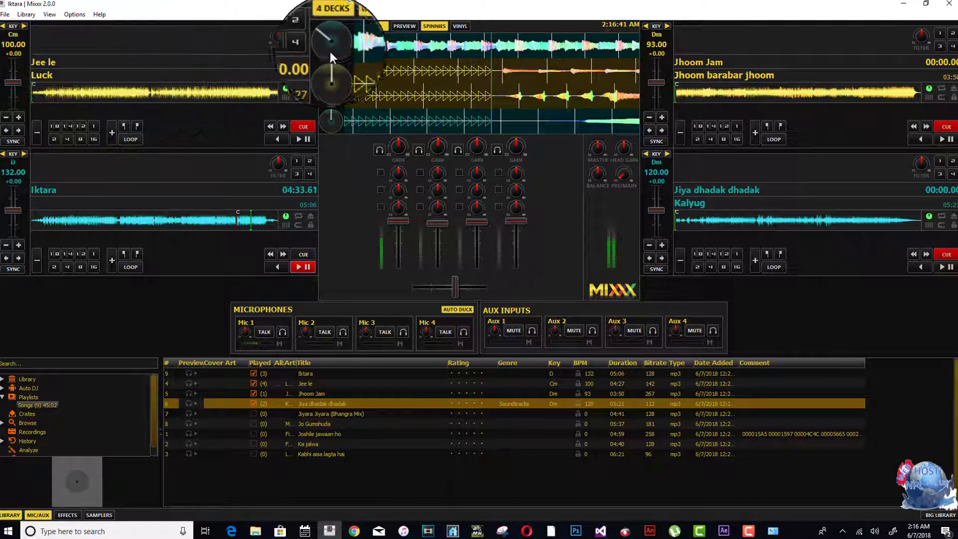
left_click_drag(367, 72, 615, 71)
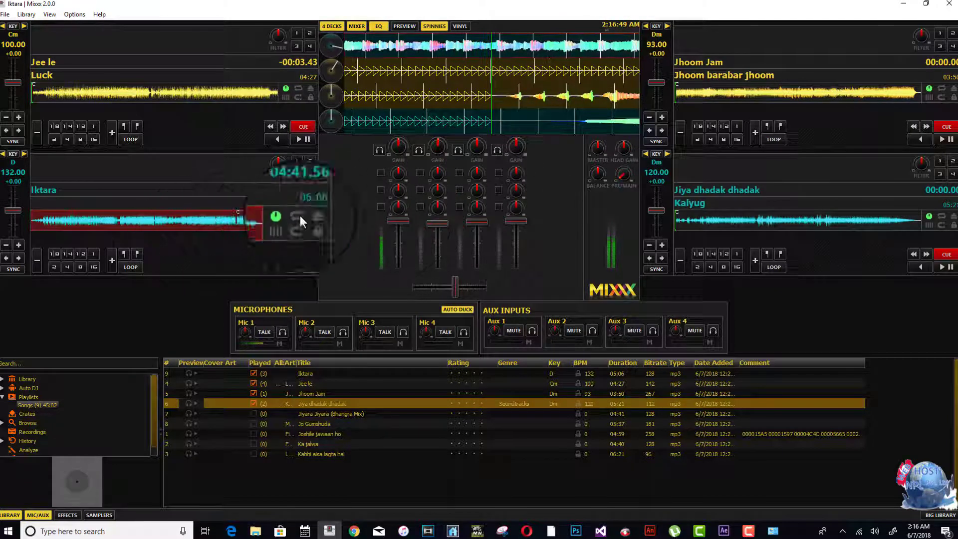
left_click_drag(392, 220, 395, 259)
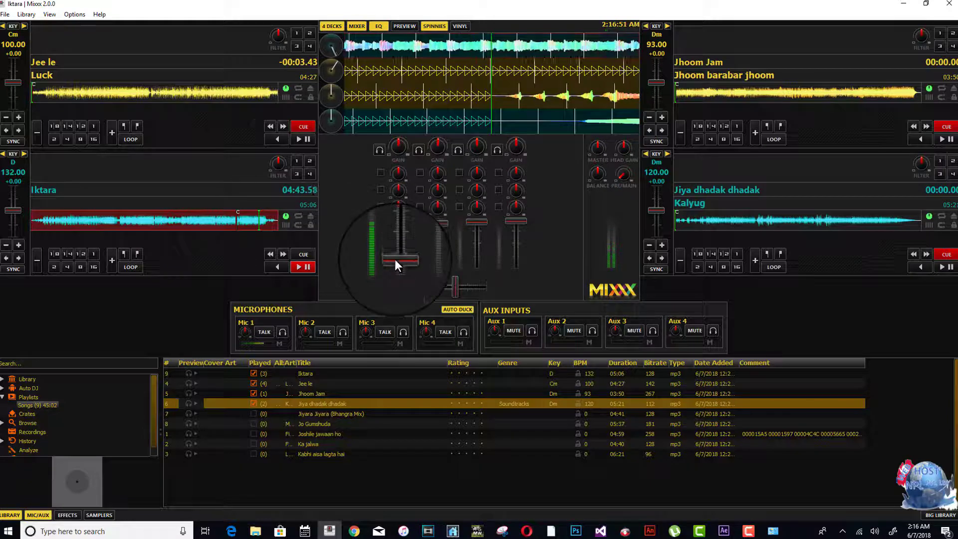
left_click(305, 142)
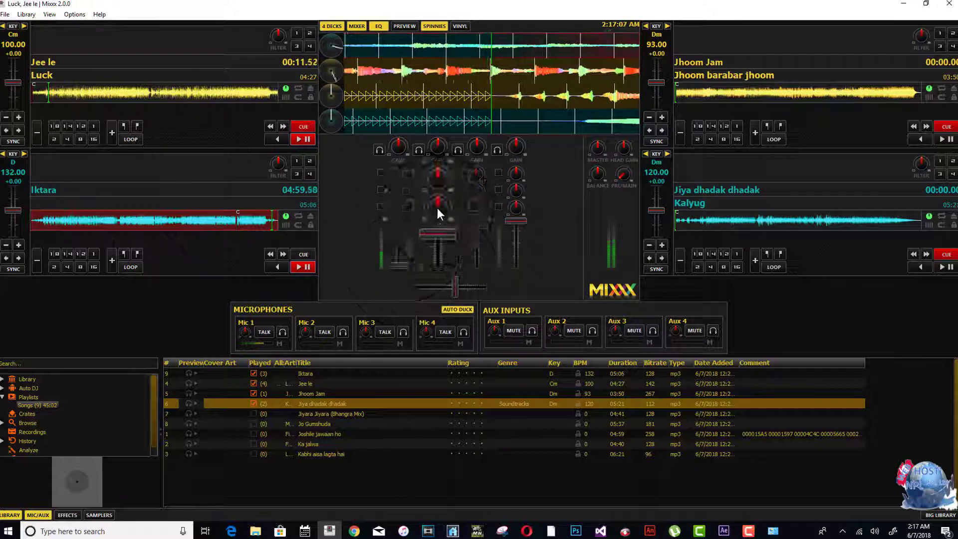
left_click(301, 138)
left_click(304, 139)
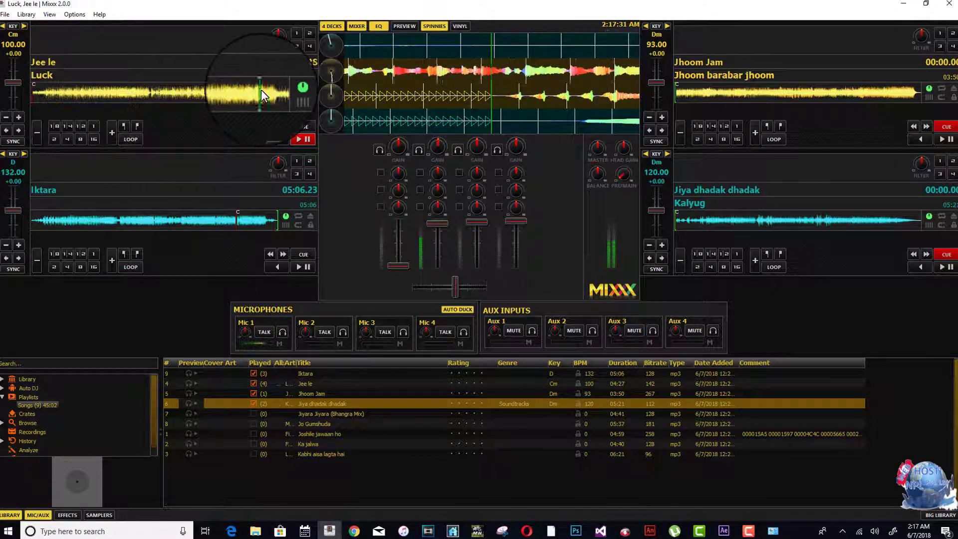
- Seek Jee le close to its end, fade its channel volume down and play Jhoom Jam from before its beginning
left_click(258, 90)
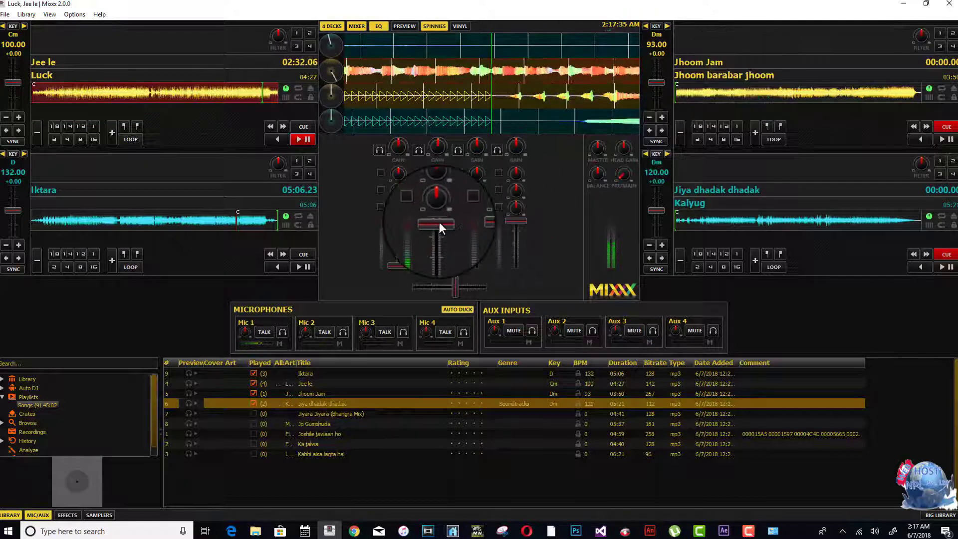
left_click_drag(449, 97, 619, 96)
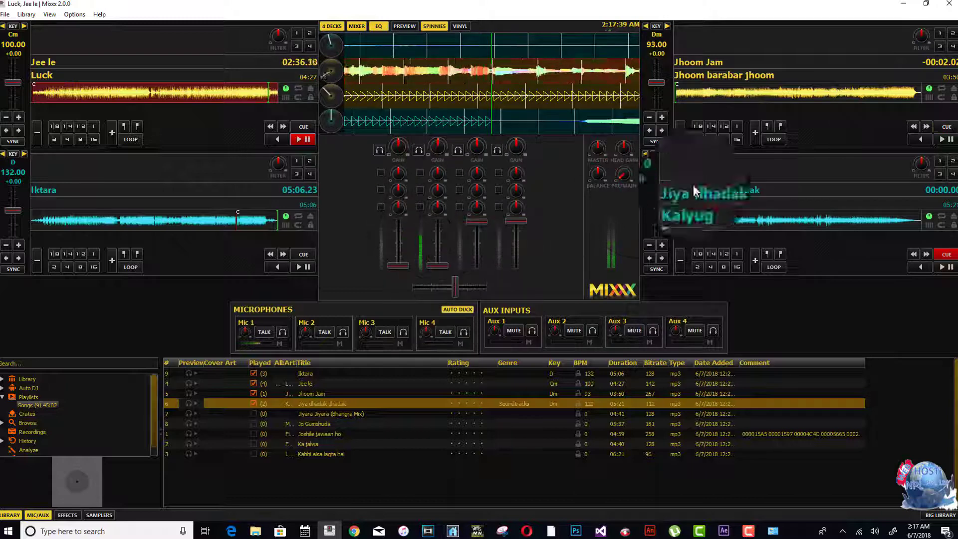
left_click(943, 139)
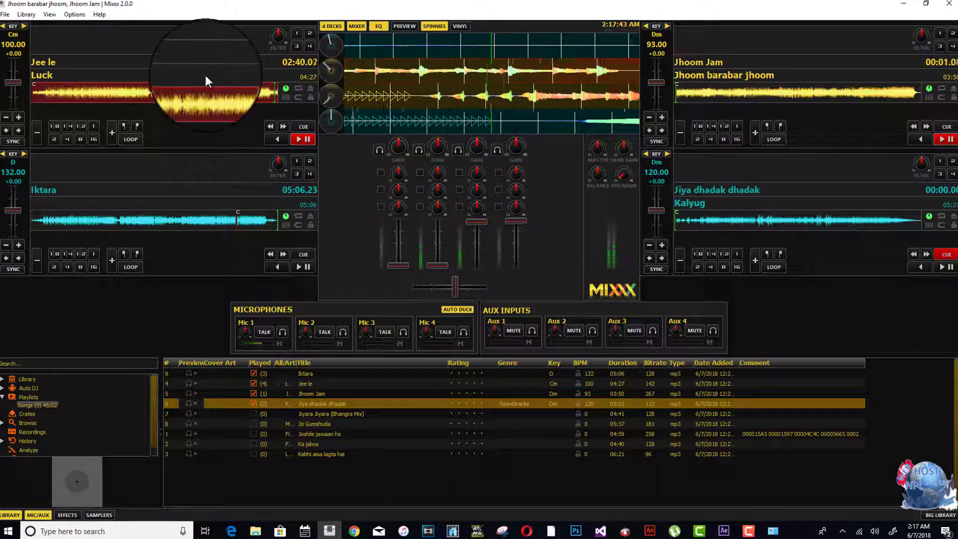
- Pause Jee le and Jhoom Jam, and eject the tracks from all four decks
key("d")
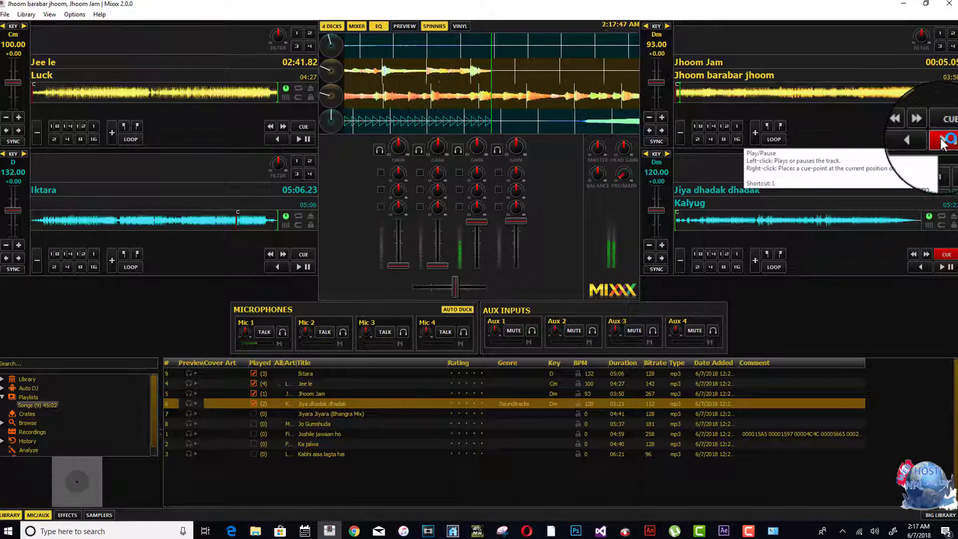
left_click(942, 141)
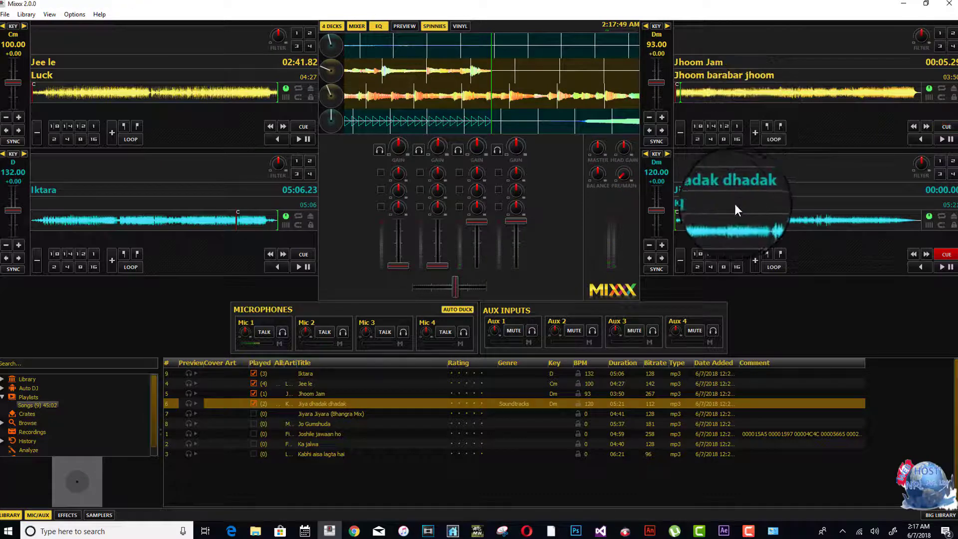
left_click(310, 89)
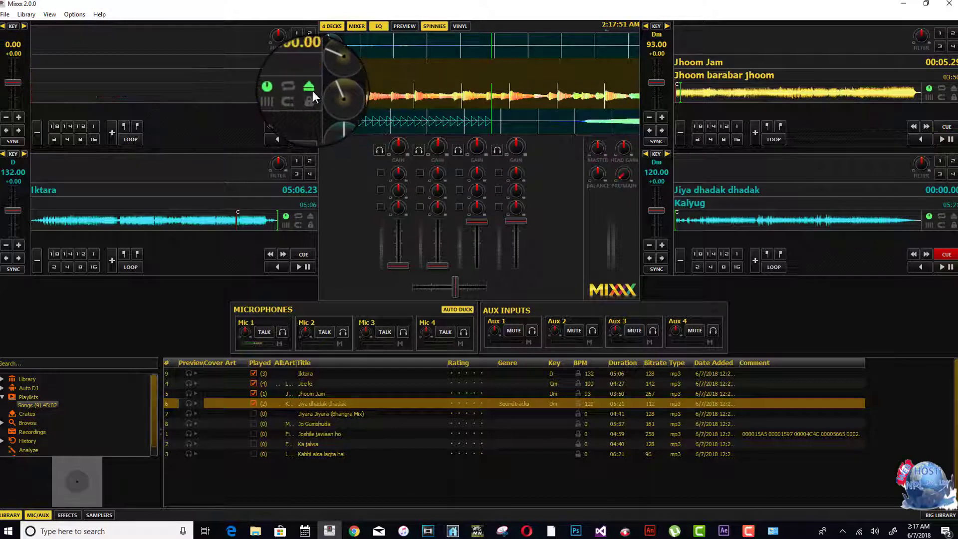
left_click(954, 90)
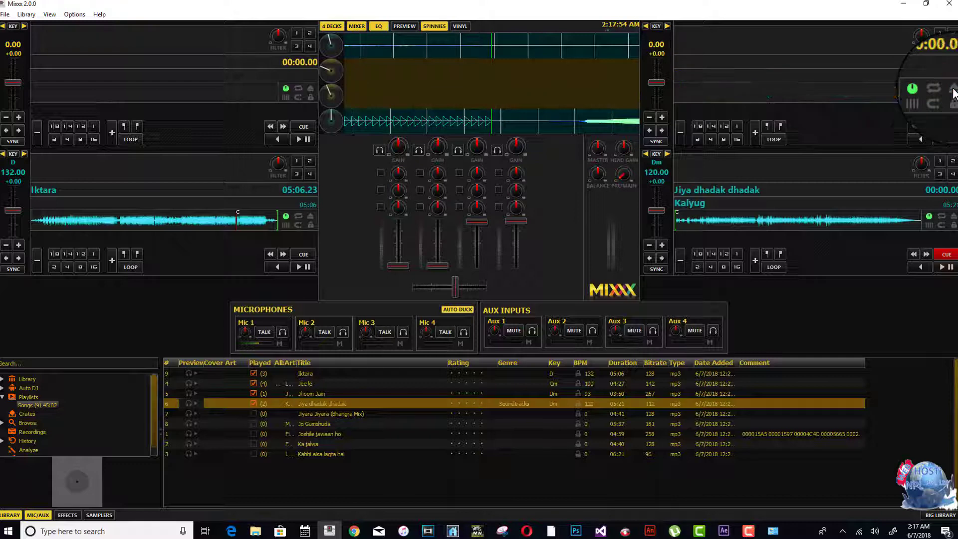
left_click(951, 217)
left_click(308, 214)
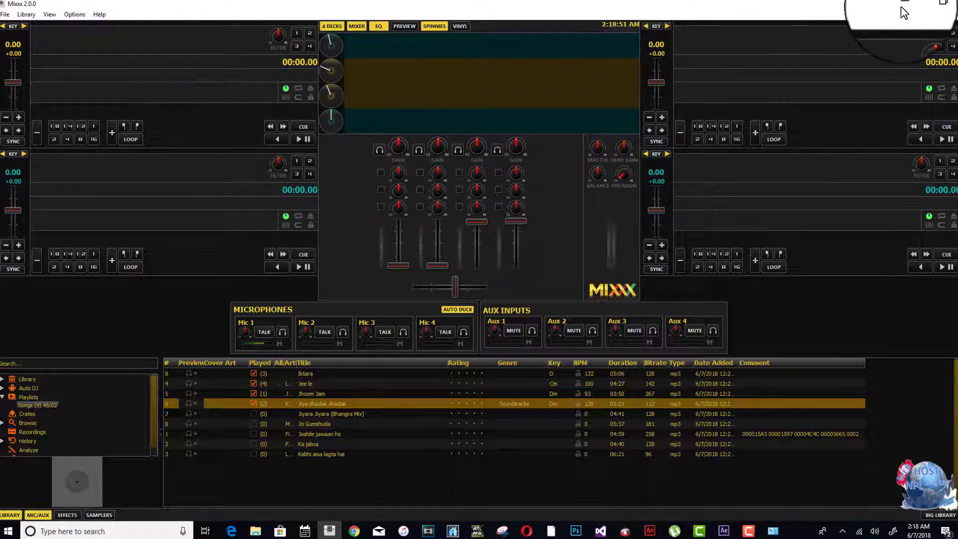
- Show the Playlists overview in the library
left_click(875, 14)
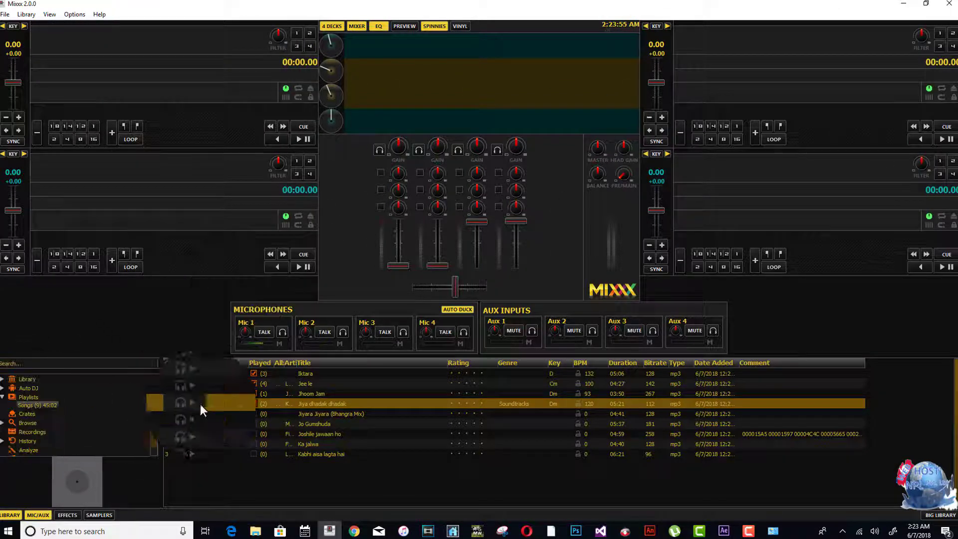
left_click(16, 397)
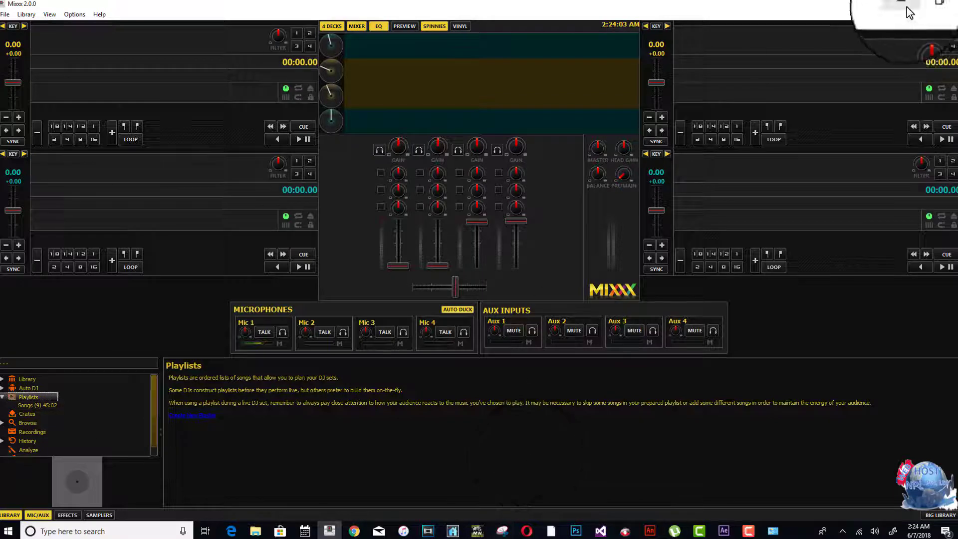
- Switch to Chrome, go to caster.fm and open the free plan's registration form
key("super+d")
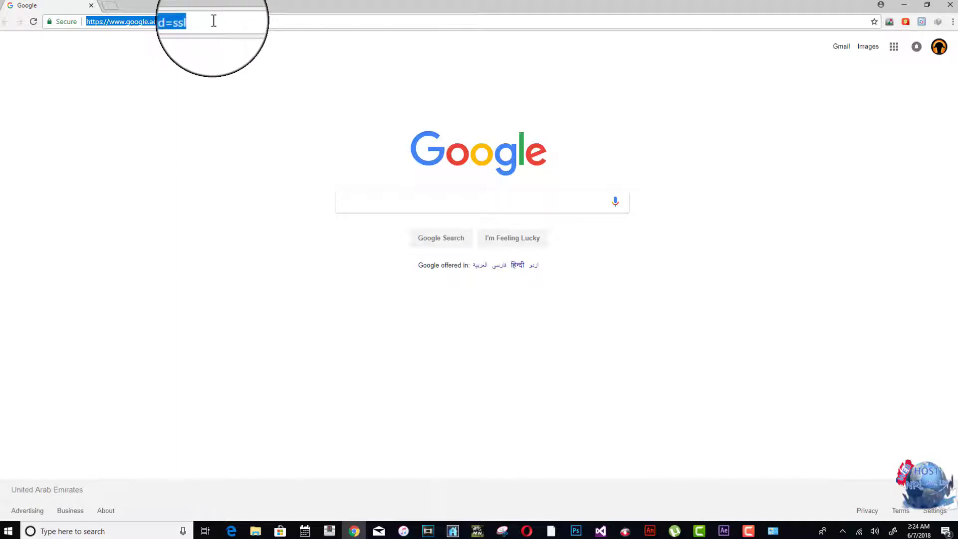
key("BackSpace")
key("BackSpace")
key("BackSpace")
key("BackSpace")
key("BackSpace")
key("BackSpace")
key("BackSpace")
key("BackSpace")
key("BackSpace")
key("BackSpace")
key("BackSpace")
key("BackSpace")
key("BackSpace")
key("BackSpace")
key("BackSpace")
key("BackSpace")
key("BackSpace")
key("BackSpace")
key("BackSpace")
key("BackSpace")
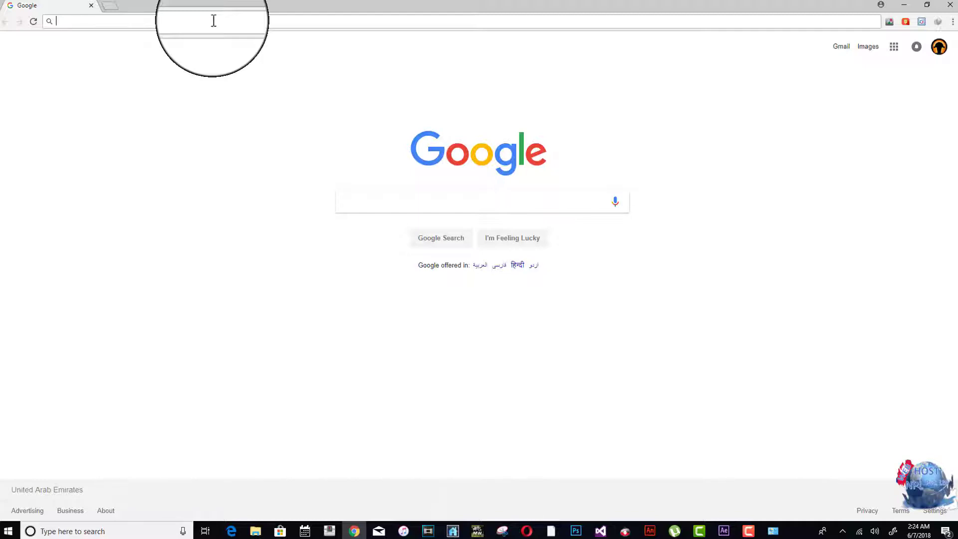
type("caster.")
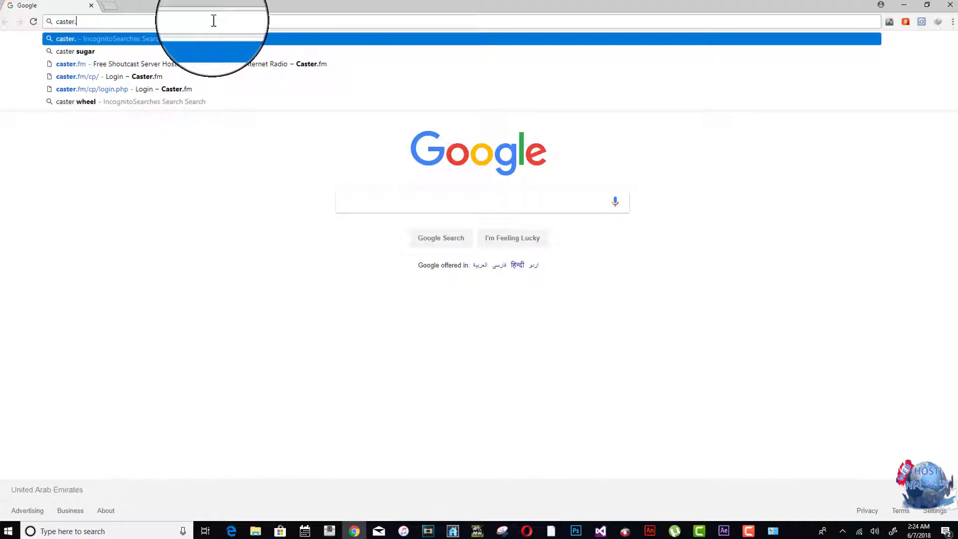
type("fm")
key("Return")
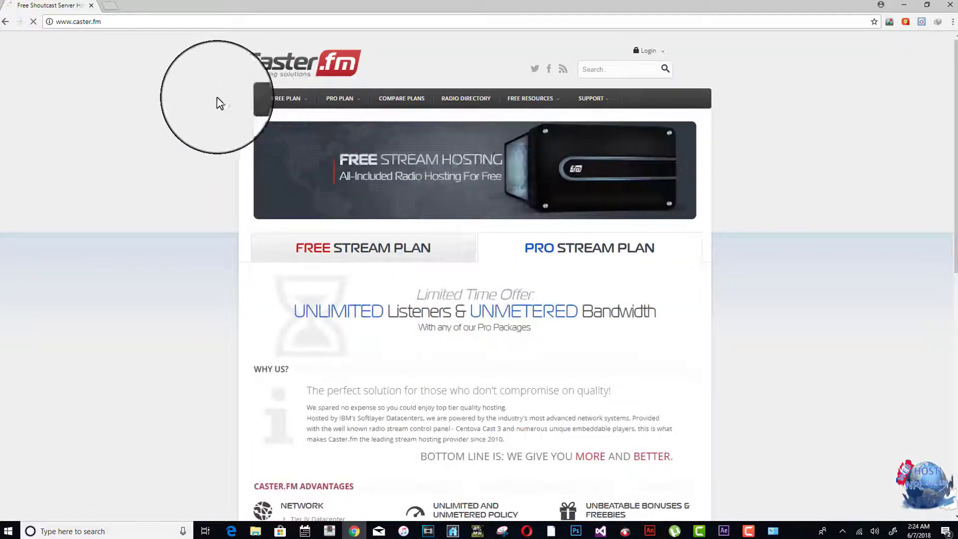
mouse_move(284, 100)
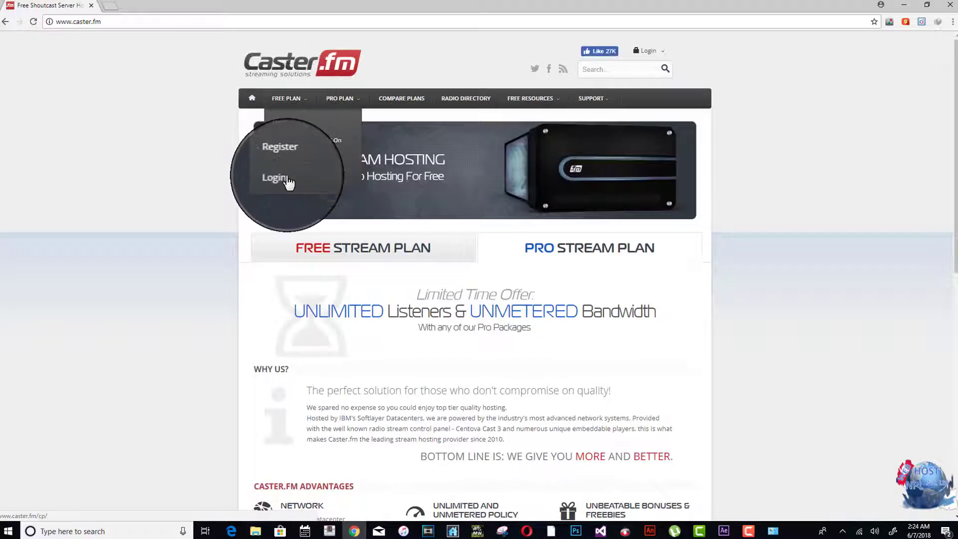
left_click(273, 159)
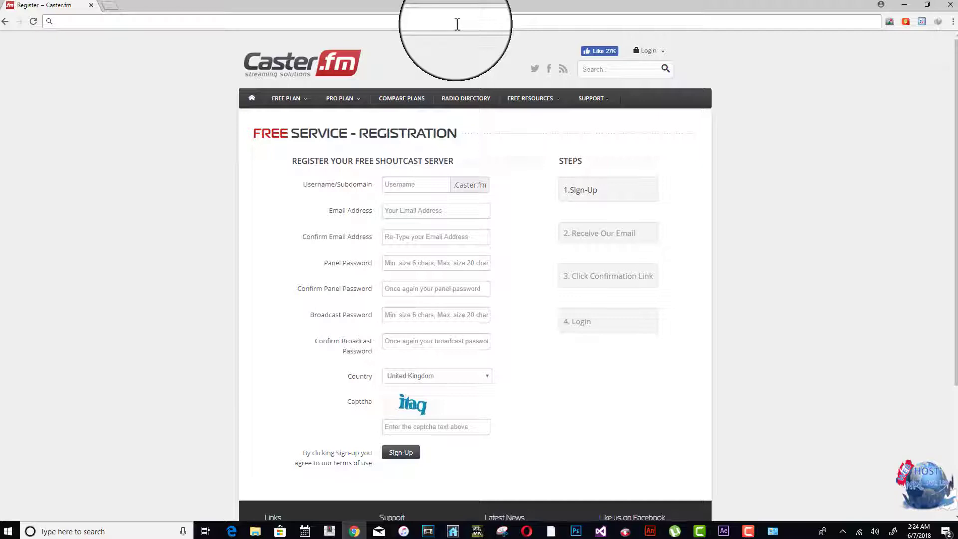
- Go to webhostnepal.com and open its SHOUTcast hosting page
type("webhostnepal.com")
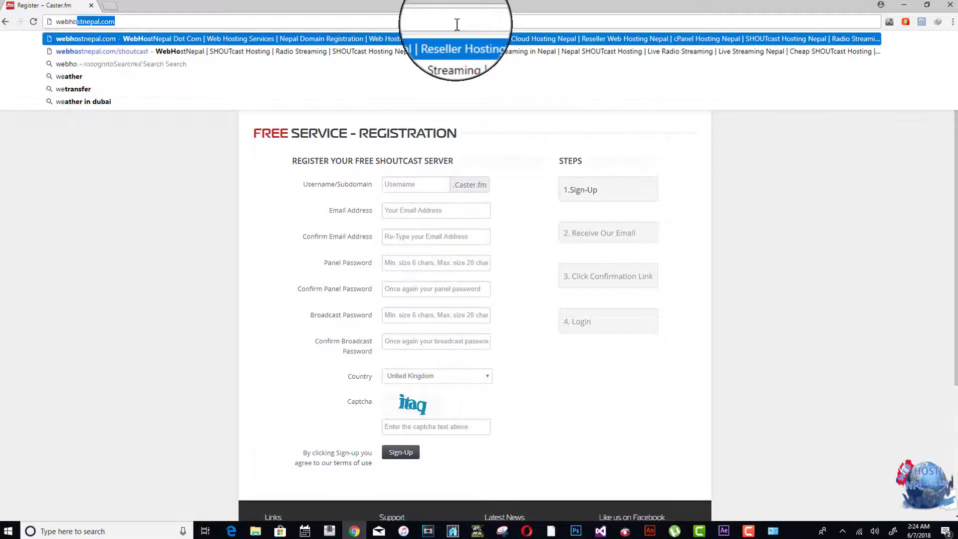
key("Return")
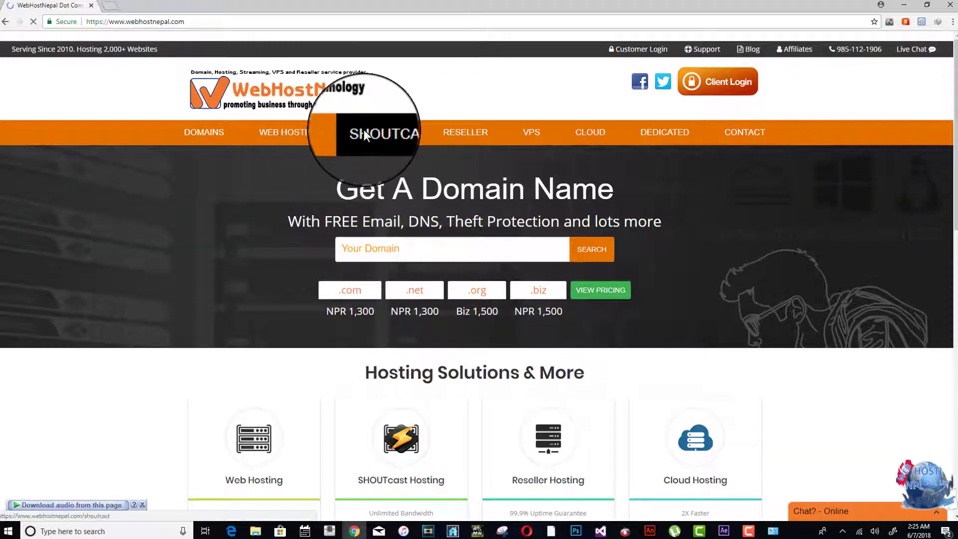
left_click(363, 132)
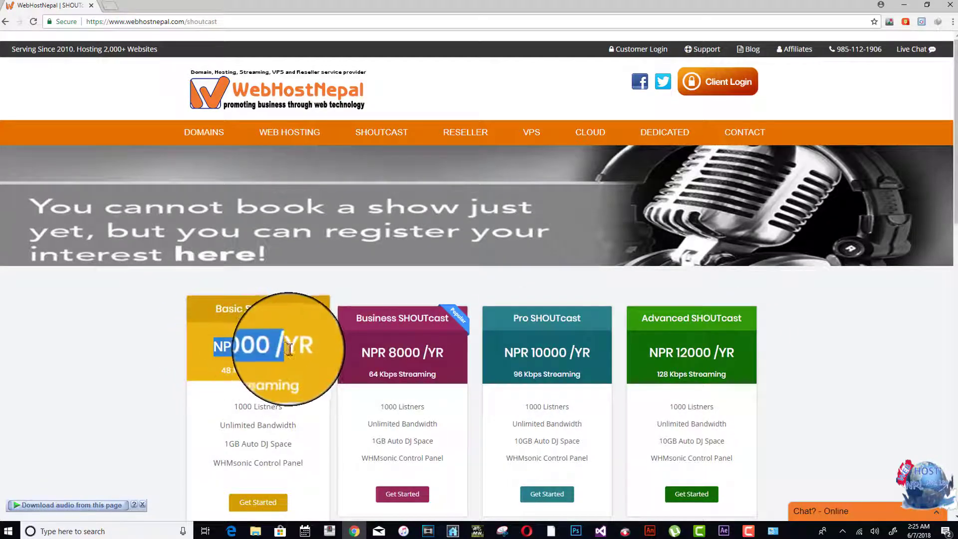
- Compare the yearly prices and included features, such as Auto DJ space, of the Basic and Business SHOUTcast plans
left_click_drag(296, 348, 305, 348)
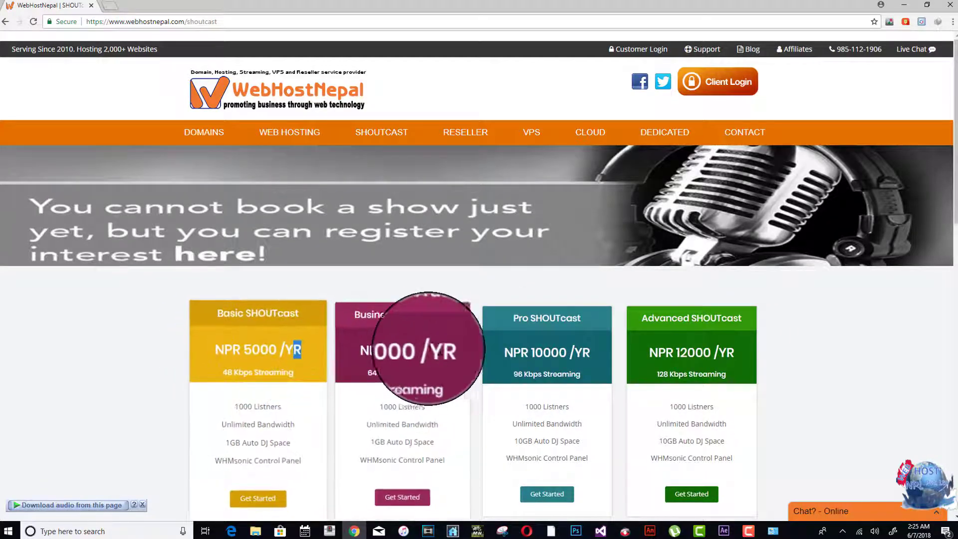
left_click_drag(443, 352, 235, 345)
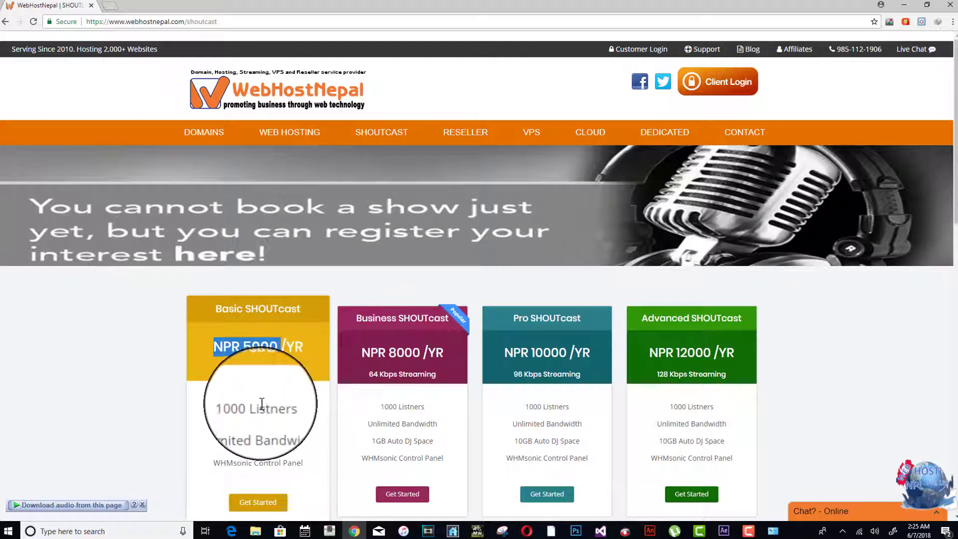
left_click_drag(231, 406, 317, 465)
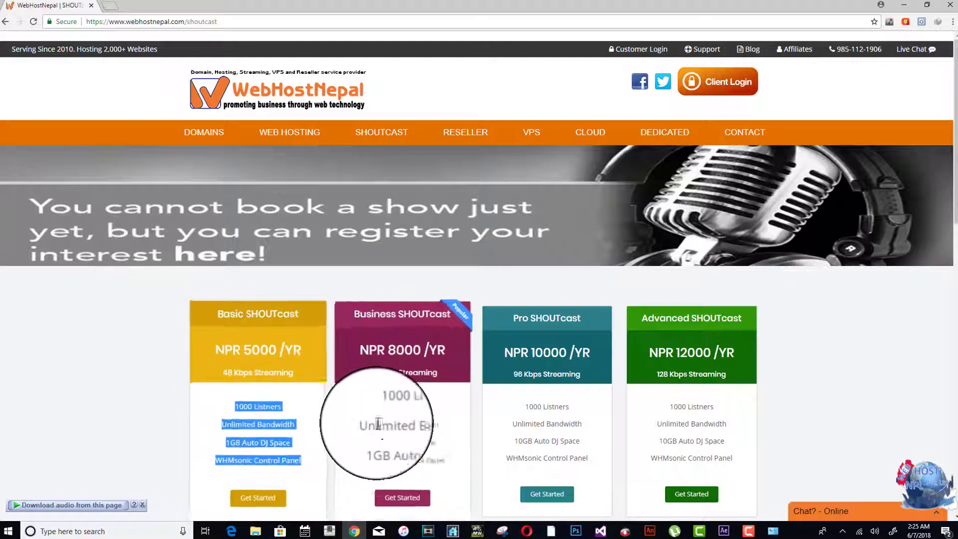
left_click_drag(376, 424, 435, 443)
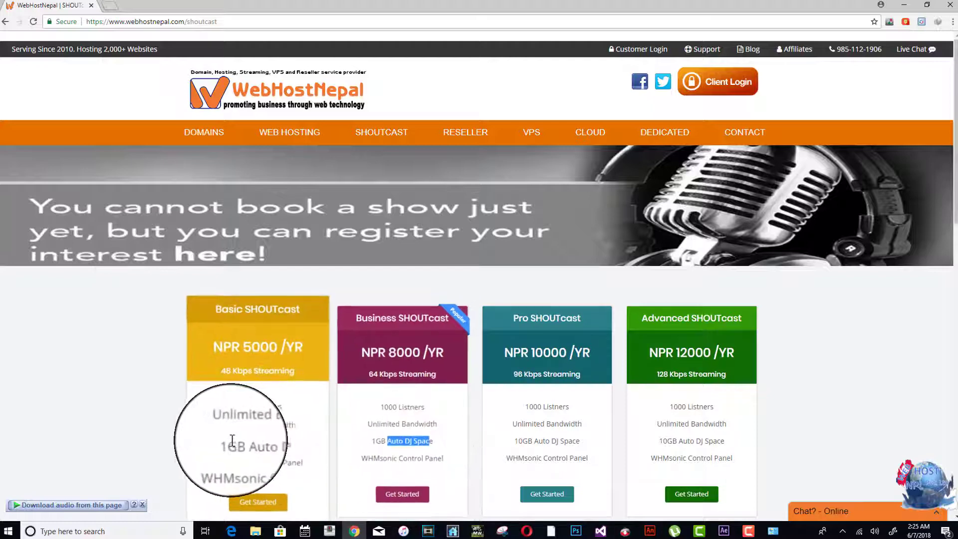
left_click_drag(227, 441, 245, 442)
left_click_drag(369, 443, 410, 444)
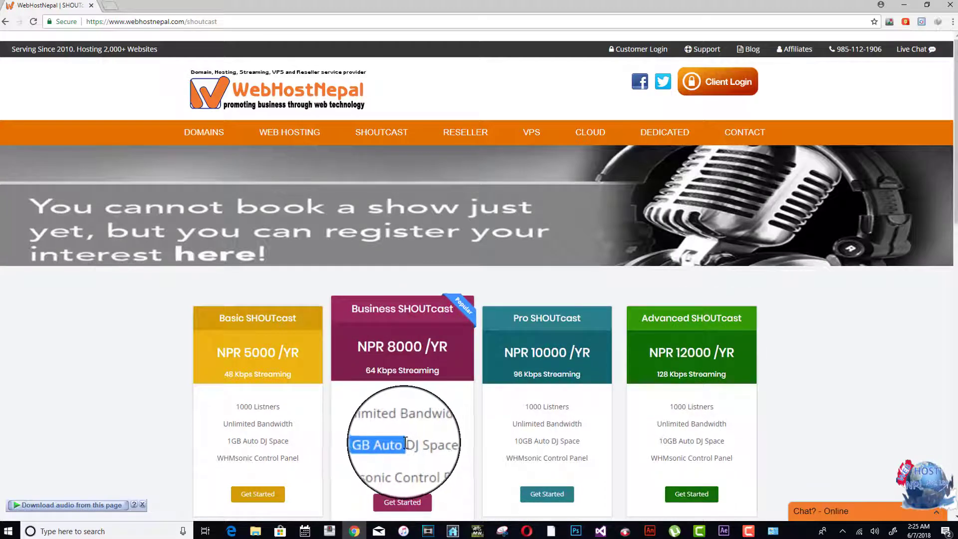
left_click_drag(369, 444, 386, 443)
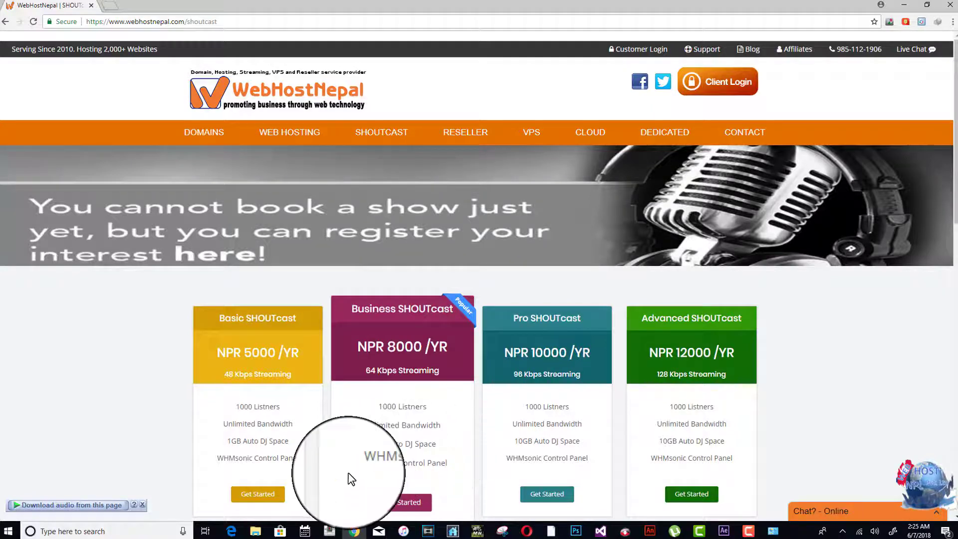
left_click_drag(289, 442, 252, 442)
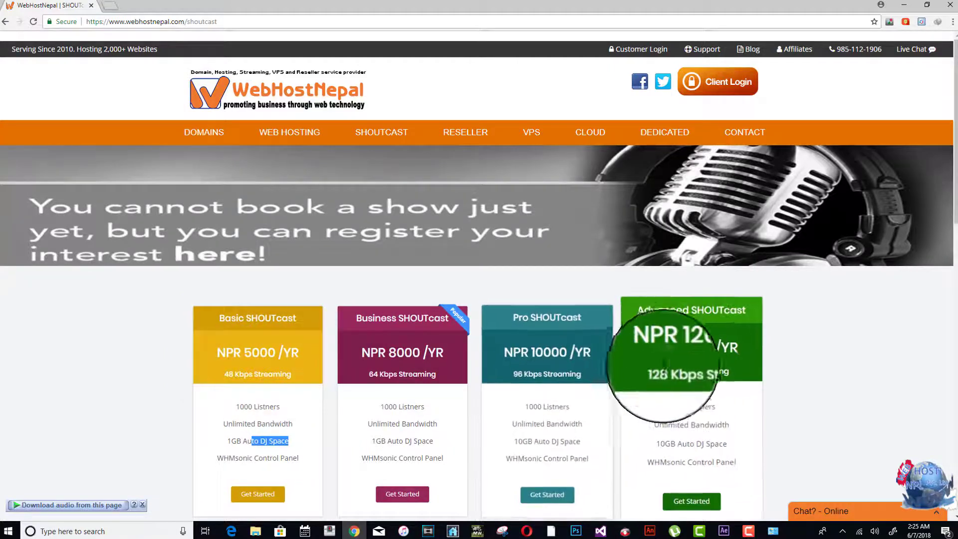
- Compare the streaming bitrates of the Advanced and Basic SHOUTcast plans
left_click_drag(648, 367, 687, 367)
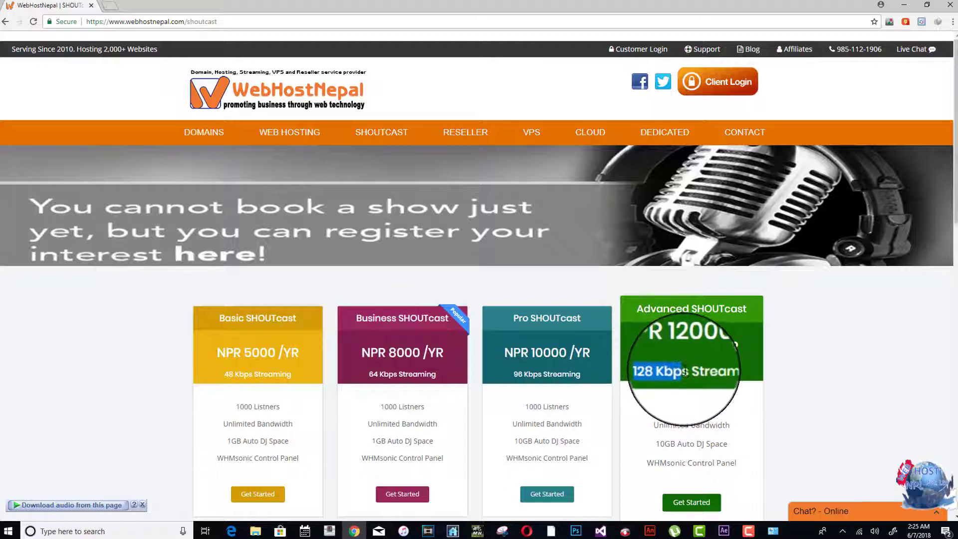
left_click(227, 369)
left_click_drag(223, 373, 262, 372)
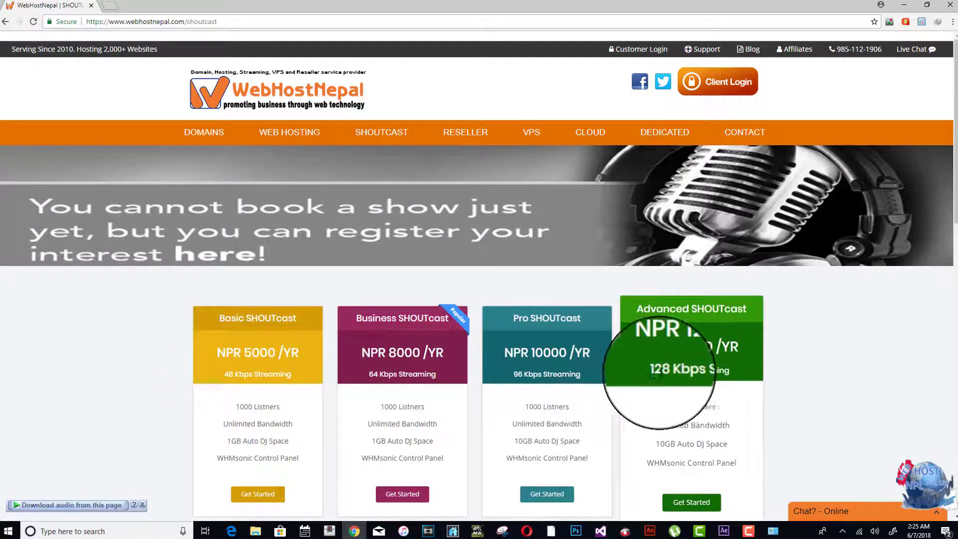
left_click_drag(663, 374, 687, 373)
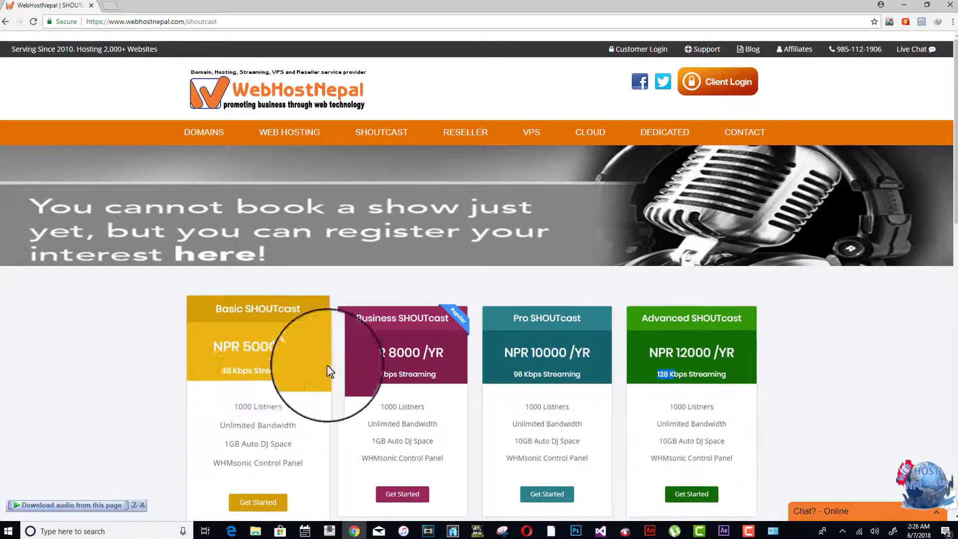
left_click(681, 364)
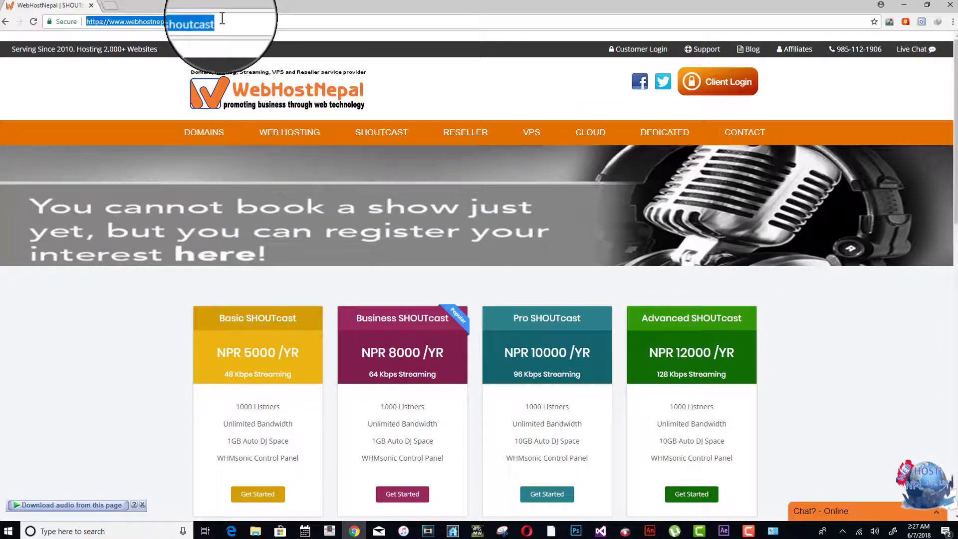
- Try to open host1.hostnep.com on port 2820
type("host")
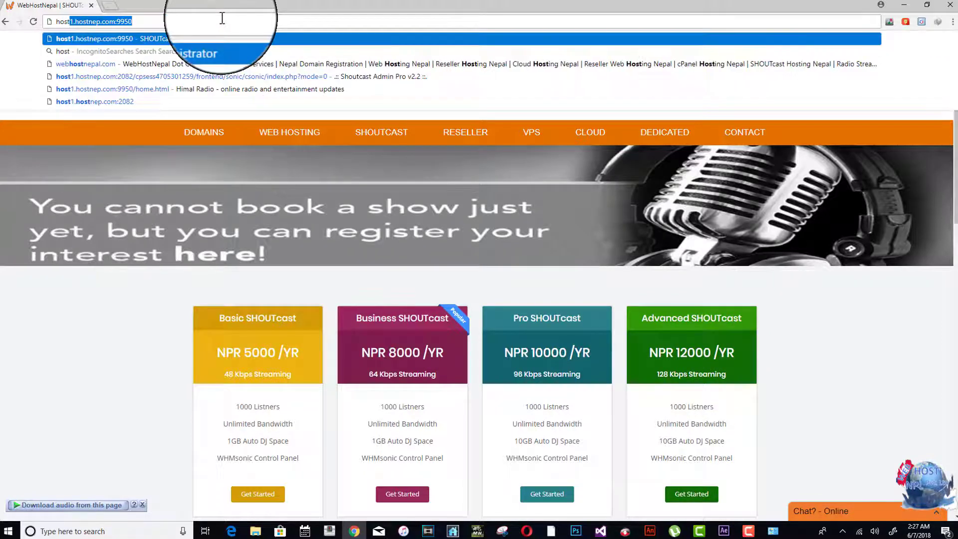
type("1.hostnep.com:9950")
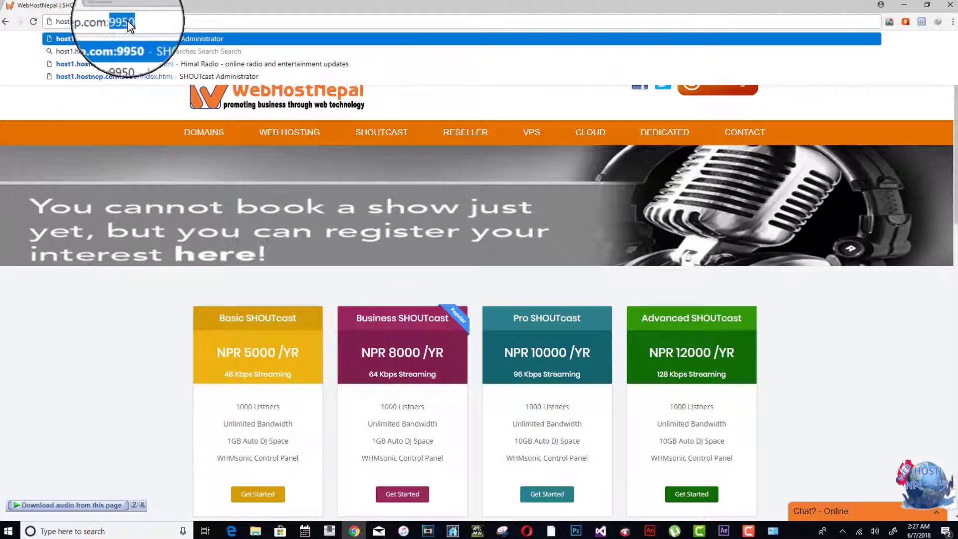
type("2820")
key("Return")
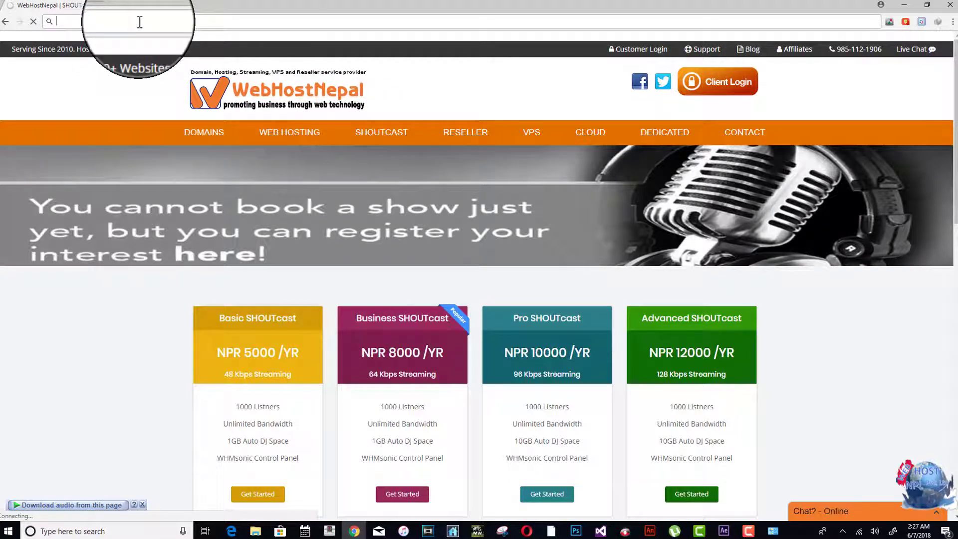
- Go to host1.hostnep.com:2082, log in to cPanel with the saved credentials, and open the radio account's edit settings in WHMSonic
type("ho")
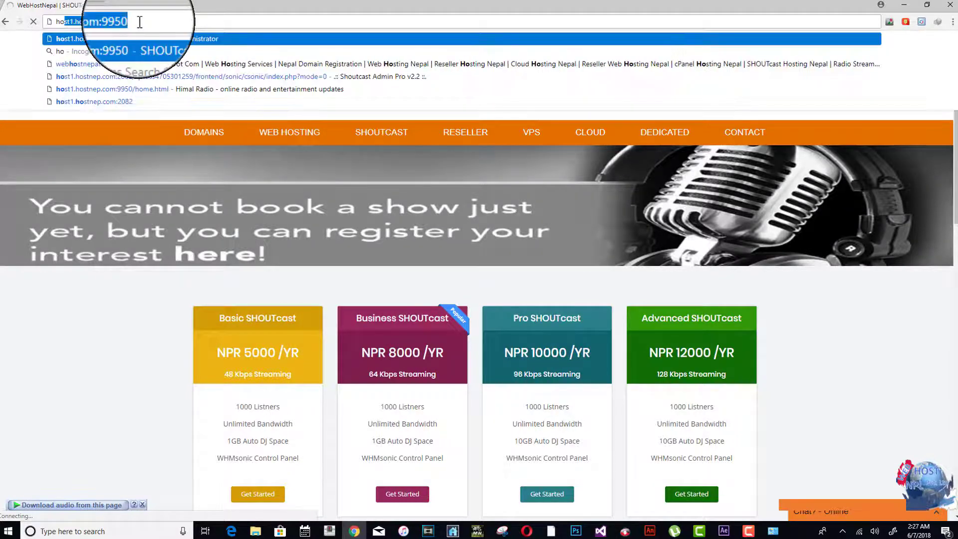
type("st1.hostnep.com:")
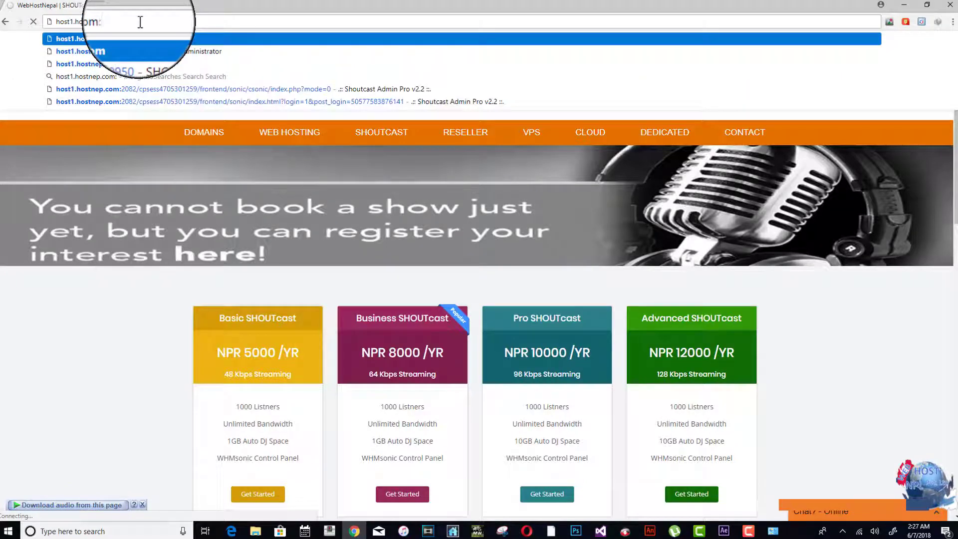
type("2082")
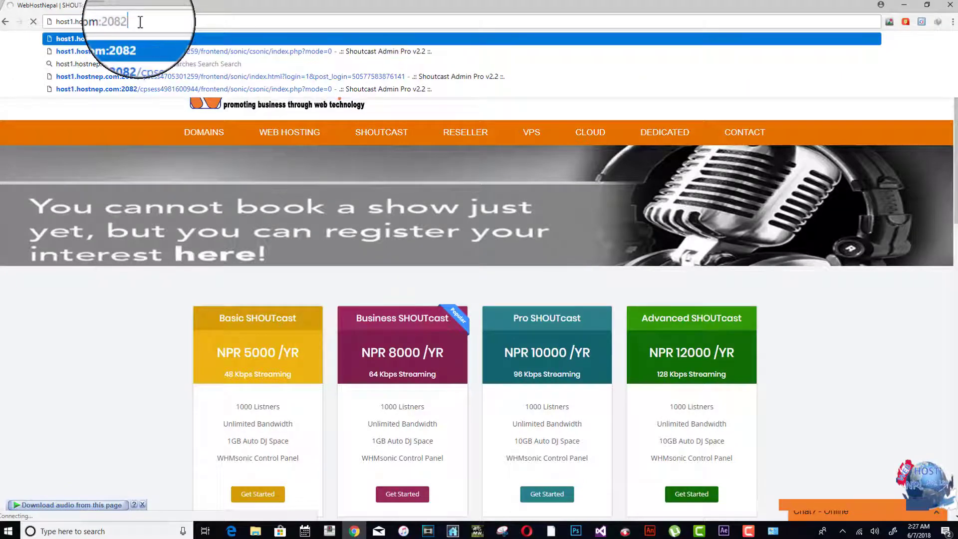
key("Return")
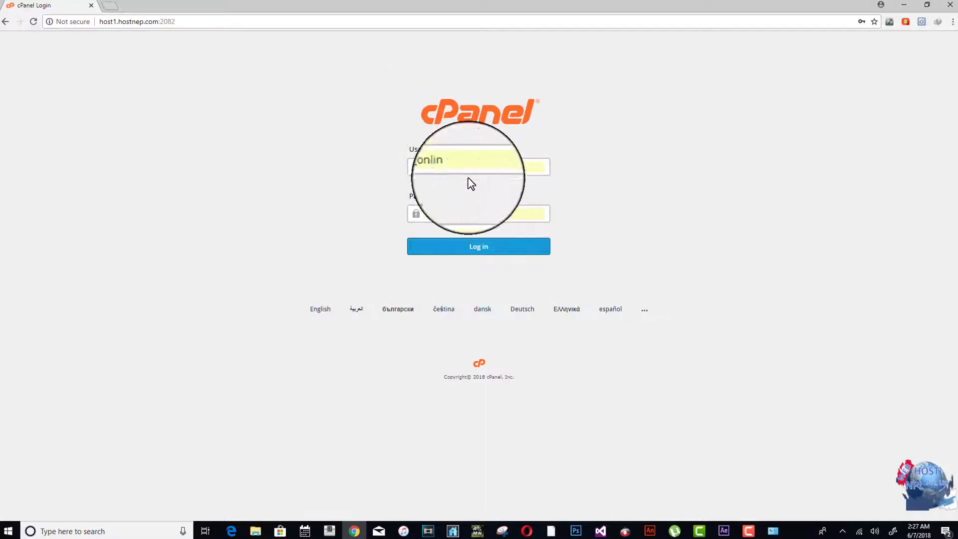
left_click(470, 246)
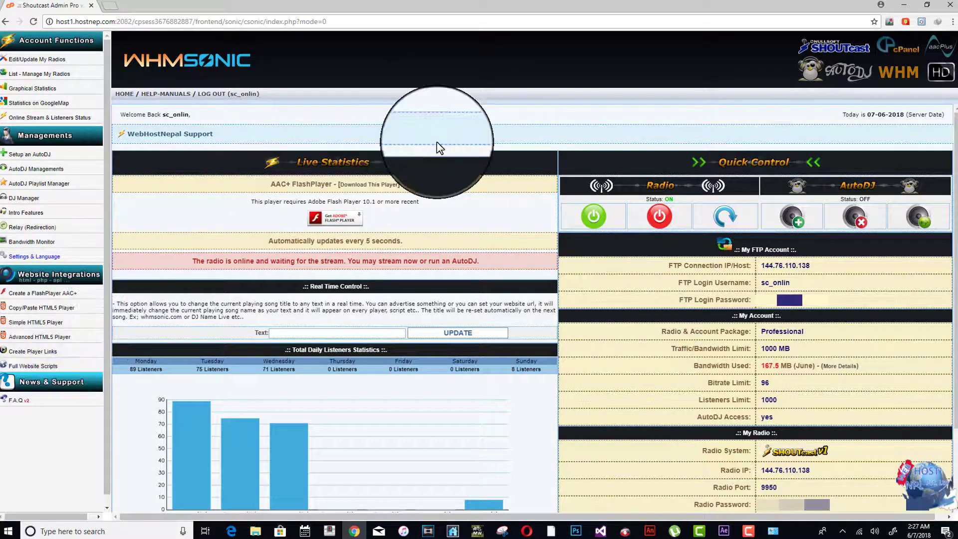
left_click(55, 60)
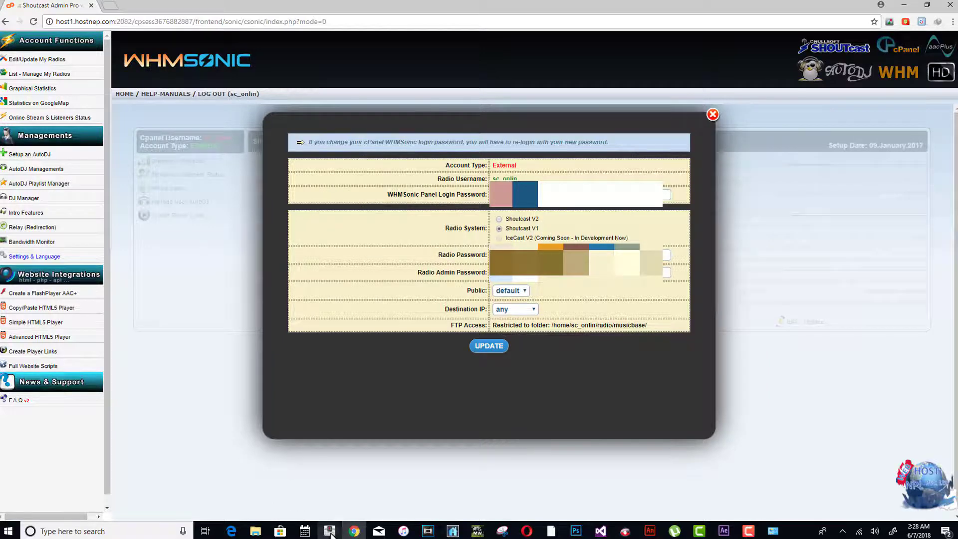
- Switch to Mixxx, open the Live Broadcasting preferences, and view the available server types
left_click(330, 531)
left_click(78, 17)
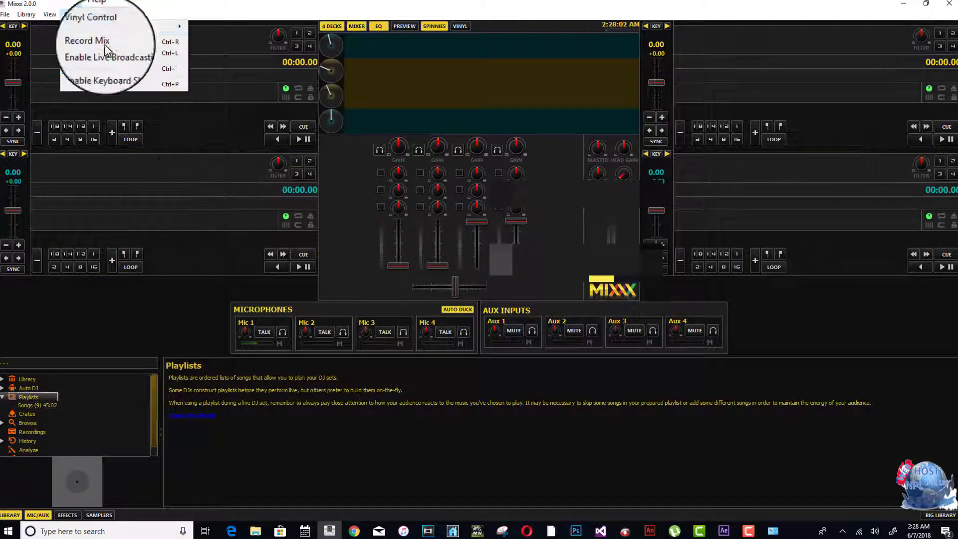
left_click(110, 83)
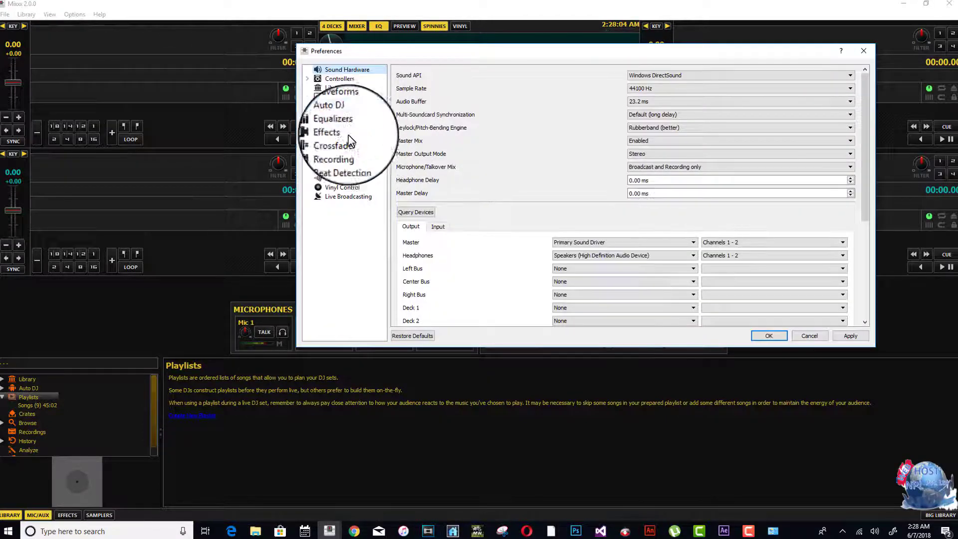
left_click(360, 197)
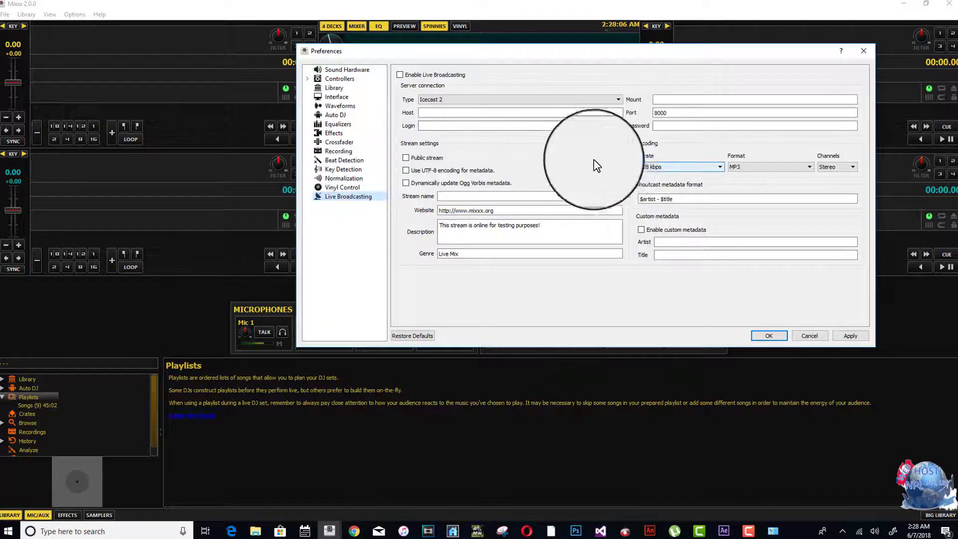
left_click(499, 100)
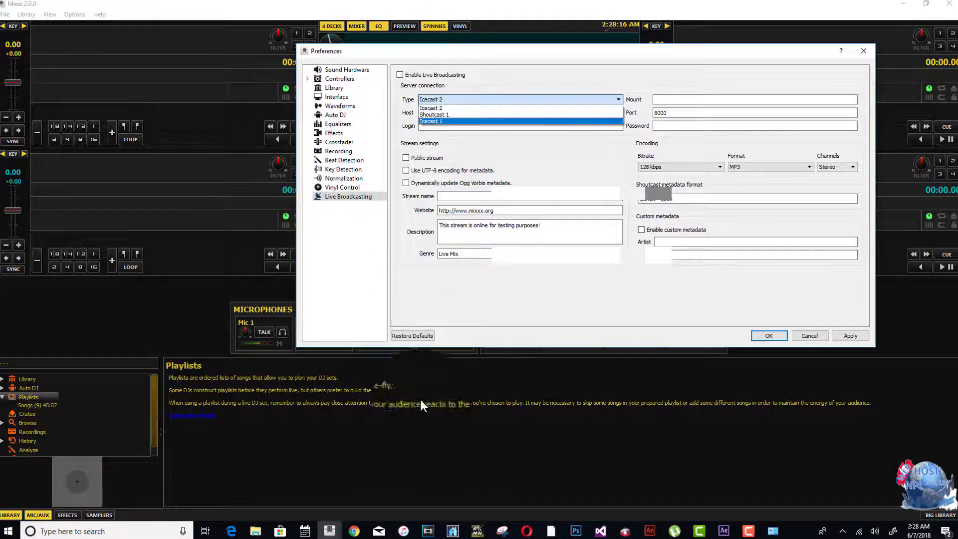
- Switch back to WHMSonic in Chrome, close the radio edit dialog, and review the listener, bitrate, upload and bandwidth limits
left_click(354, 531)
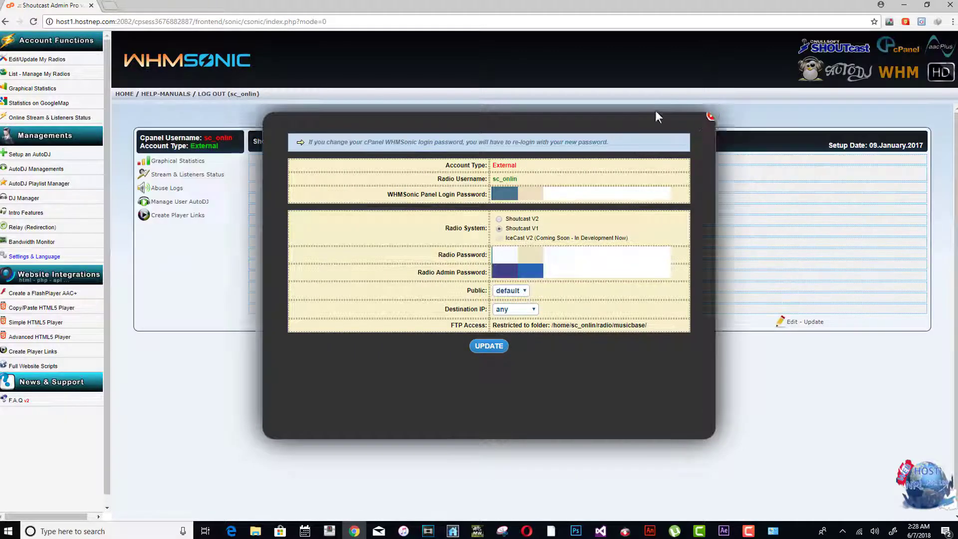
left_click(713, 114)
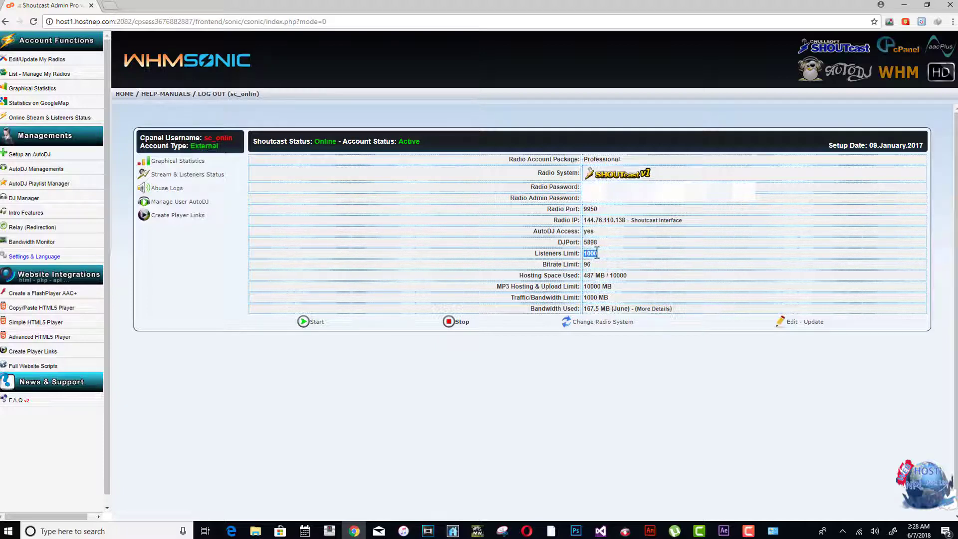
left_click(593, 252)
double_click(587, 265)
double_click(606, 286)
left_click_drag(610, 298, 588, 298)
left_click(627, 307)
- View the radio's graphical listener statistics and its statistics on GoogleMap
left_click(44, 103)
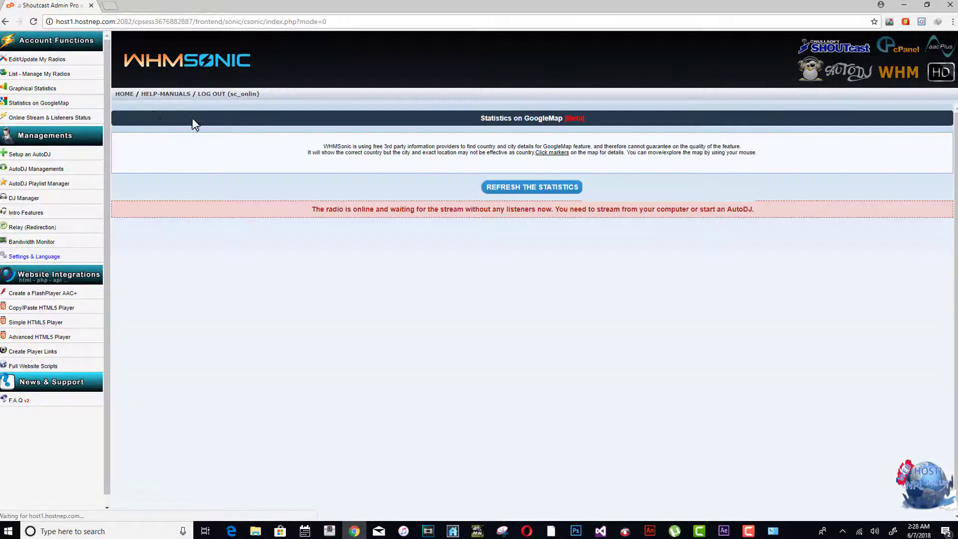
left_click(31, 89)
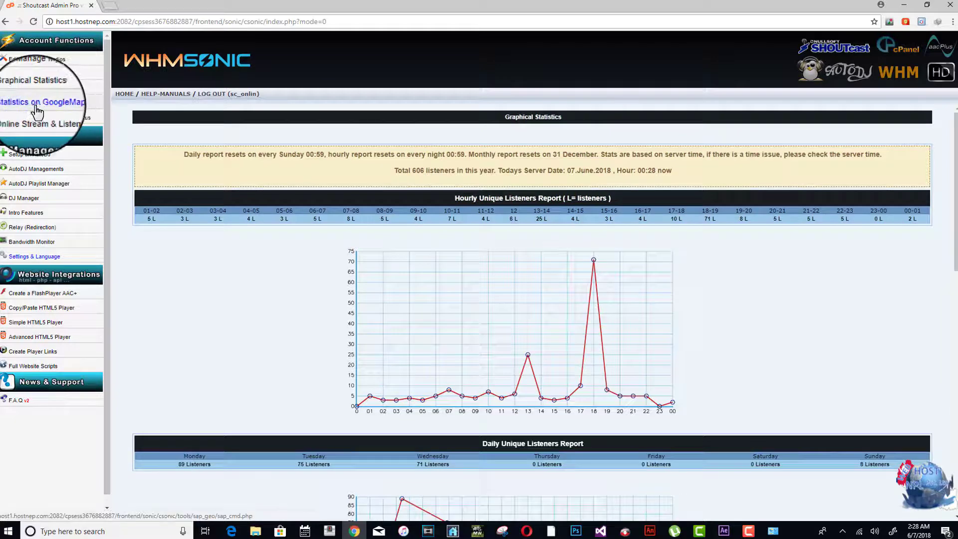
left_click(70, 103)
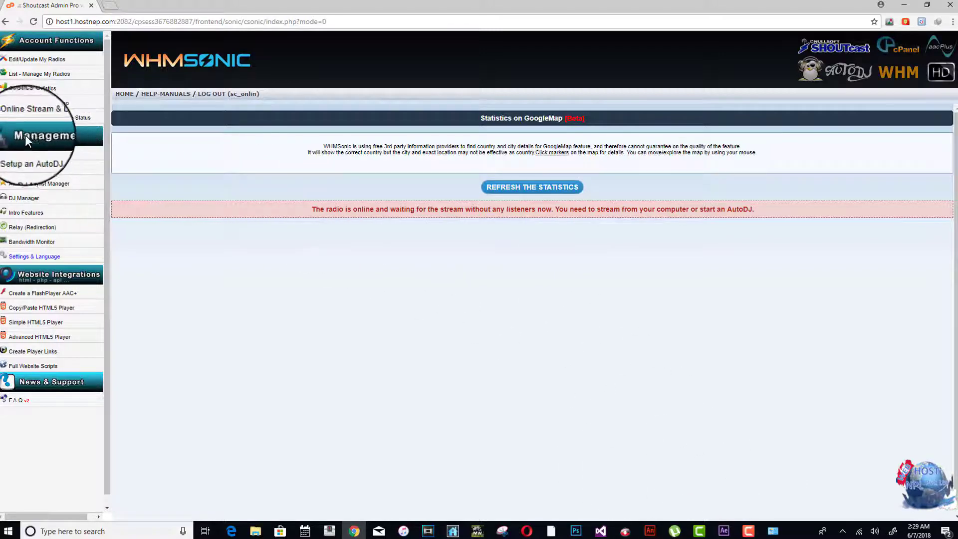
- Try to set up an AutoDJ for the radio, and check the Mixxx main window briefly
left_click(38, 154)
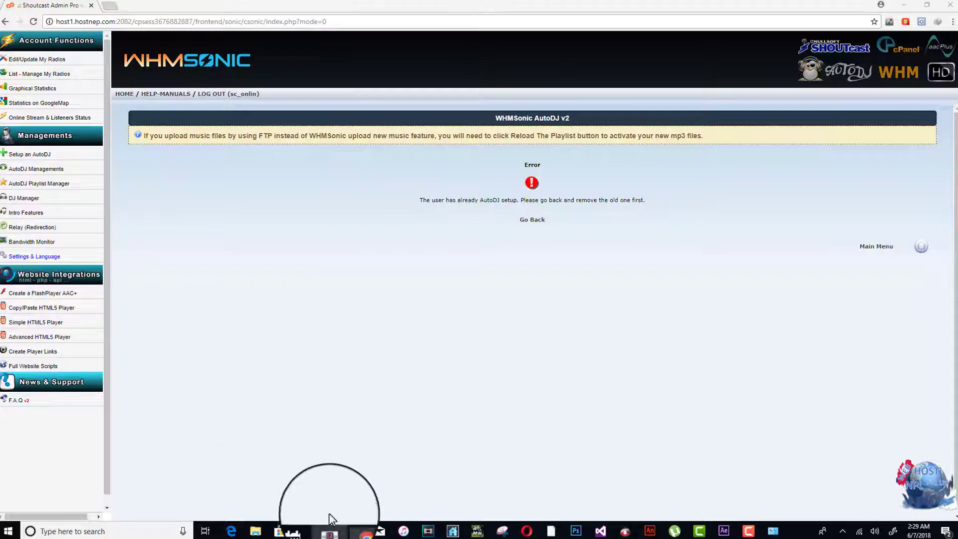
mouse_move(329, 531)
left_click(304, 482)
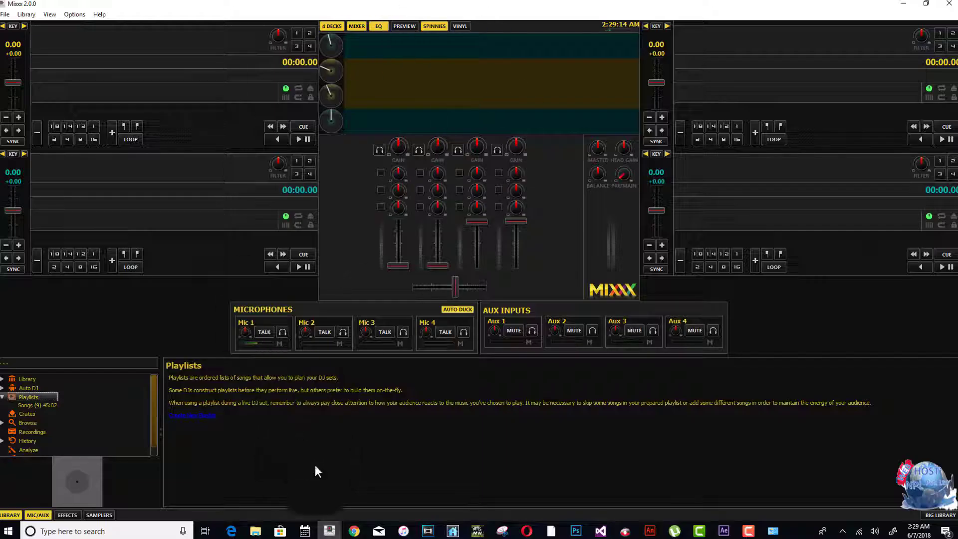
left_click(322, 530)
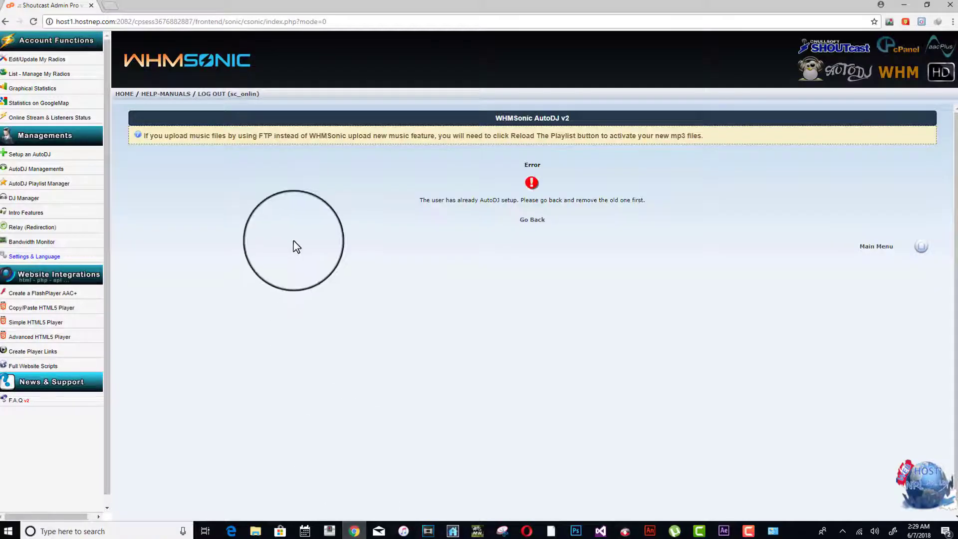
- Read the WHMSonic F.A.Q., and review the radio account's login, radio system and FTP access details in its edit settings
left_click(11, 401)
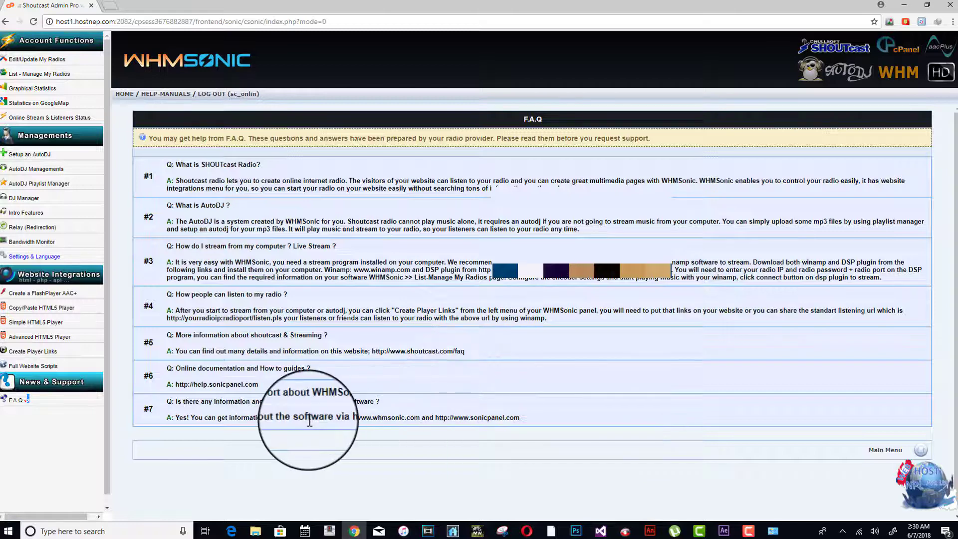
left_click(15, 63)
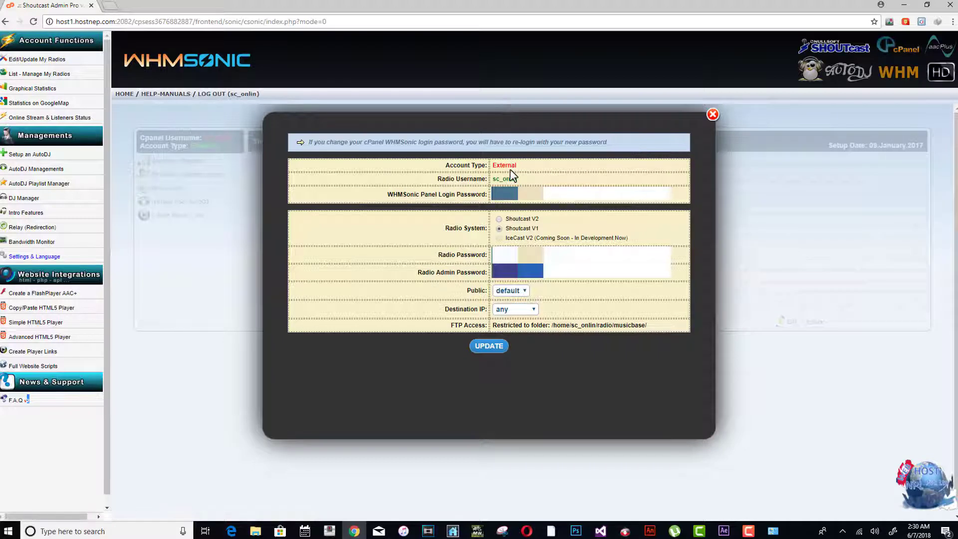
left_click_drag(442, 164, 628, 331)
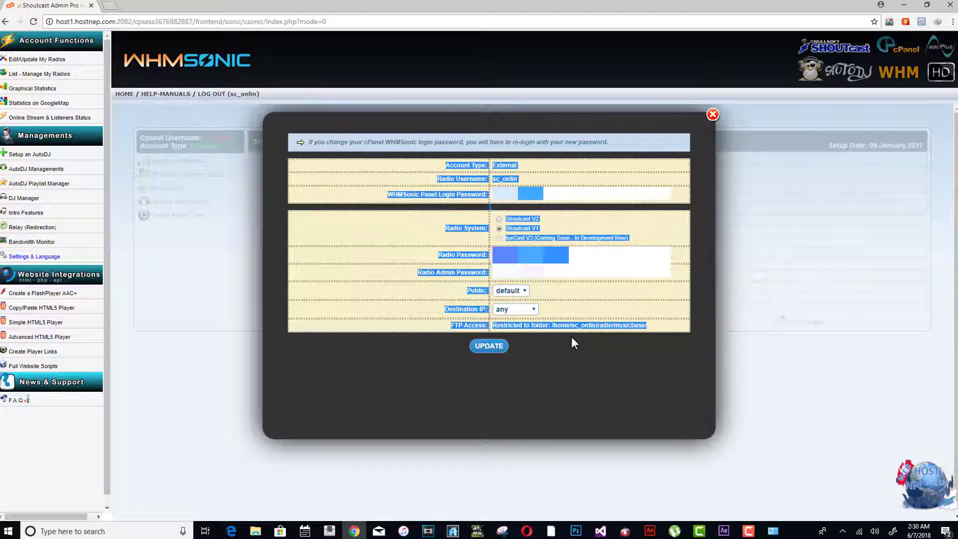
mouse_move(332, 530)
left_click(350, 459)
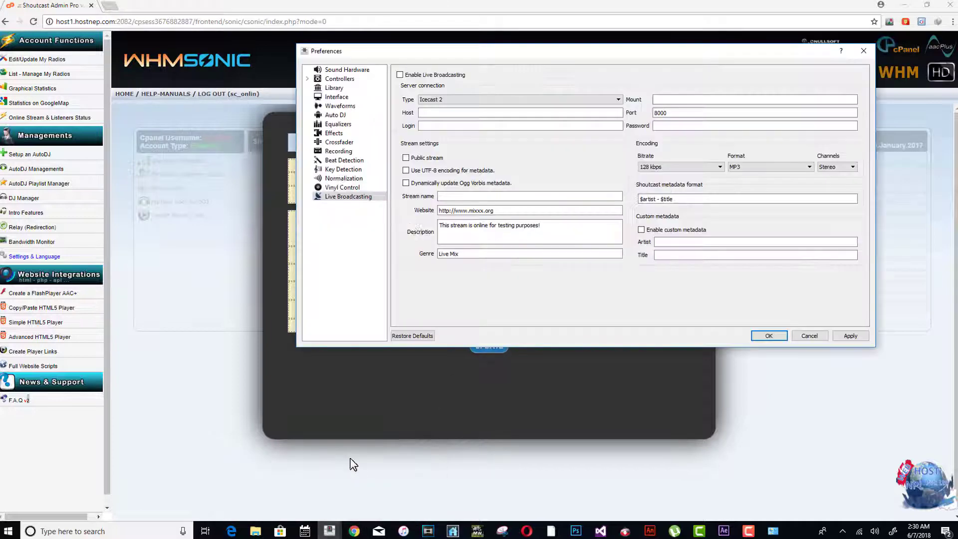
left_click(817, 335)
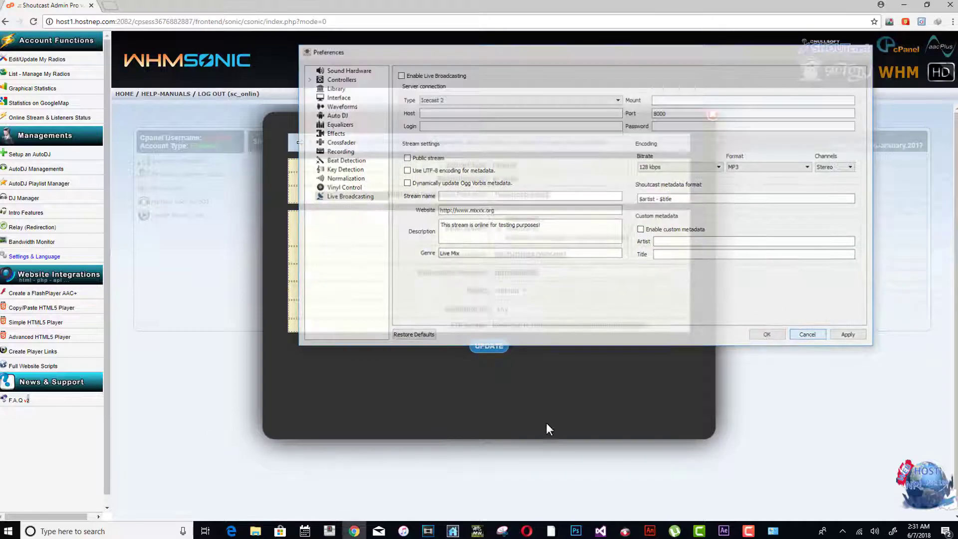
- Switch to Mixxx and set the server connection type to Shoutcast 1 in the Live Broadcasting preferences
left_click(329, 530)
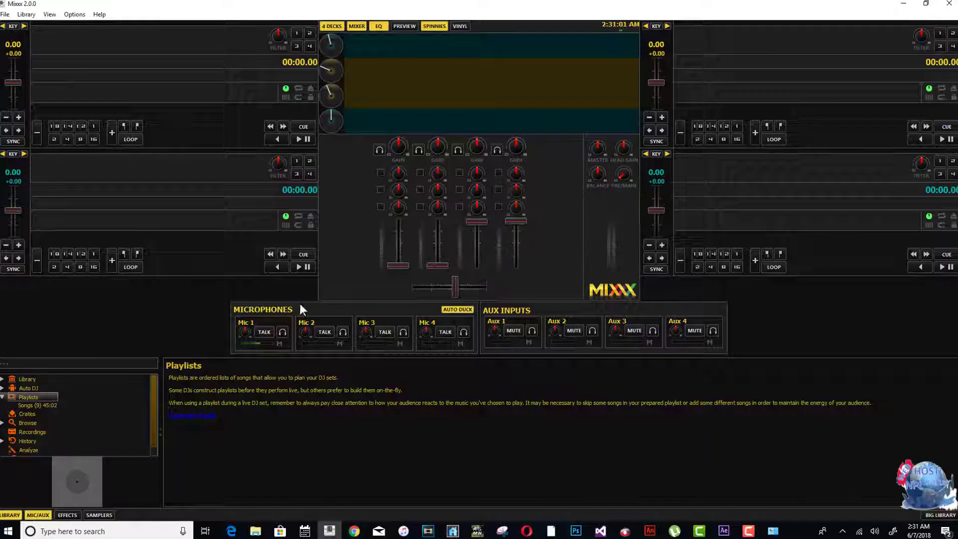
left_click(74, 14)
left_click(106, 85)
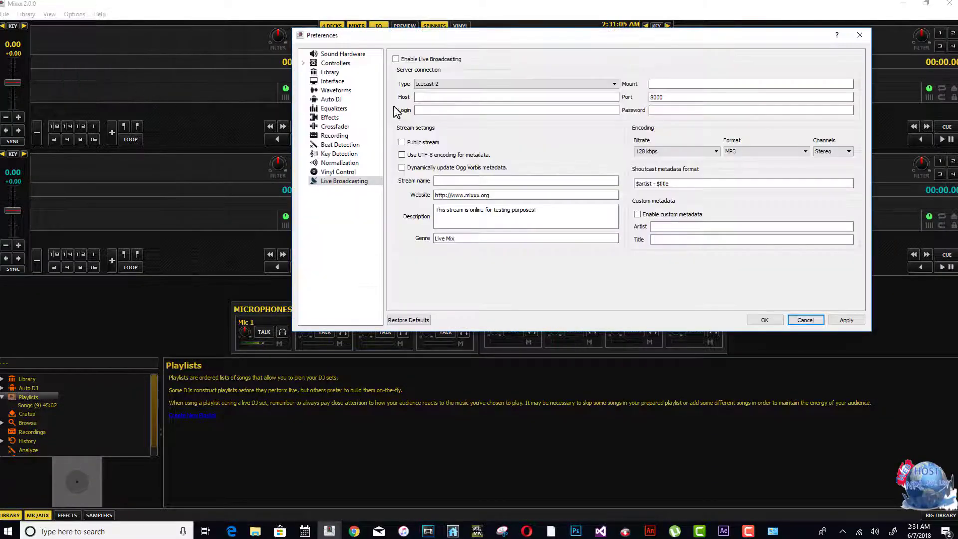
left_click(342, 181)
left_click(417, 84)
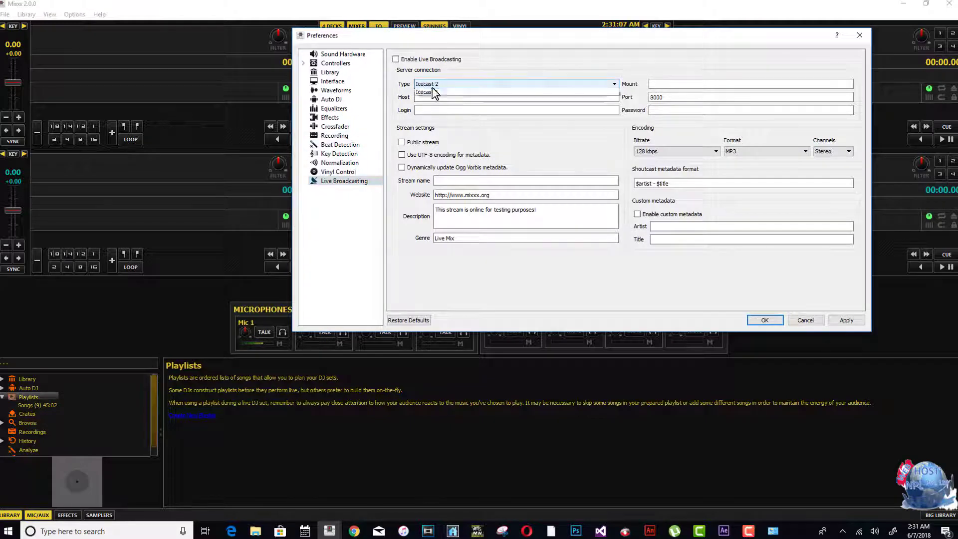
left_click(439, 98)
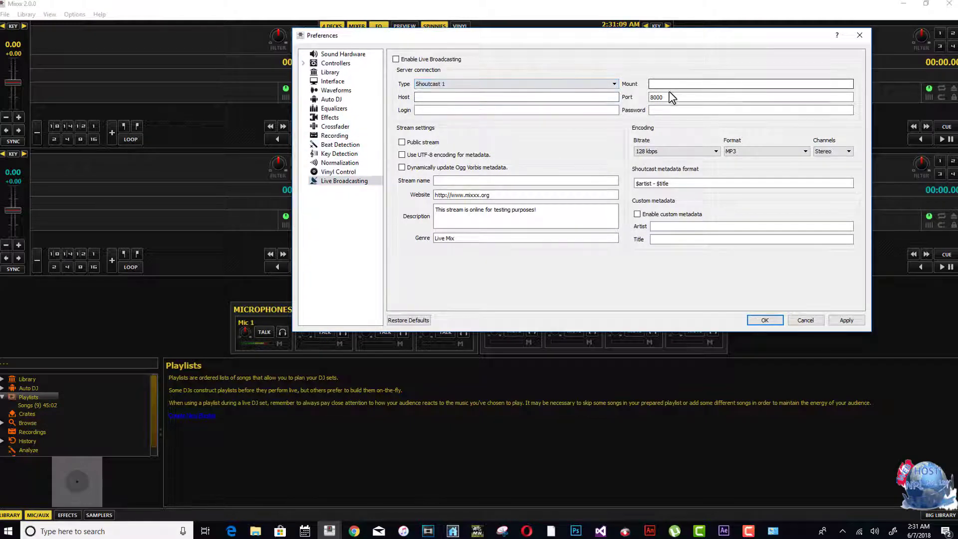
left_click(436, 108)
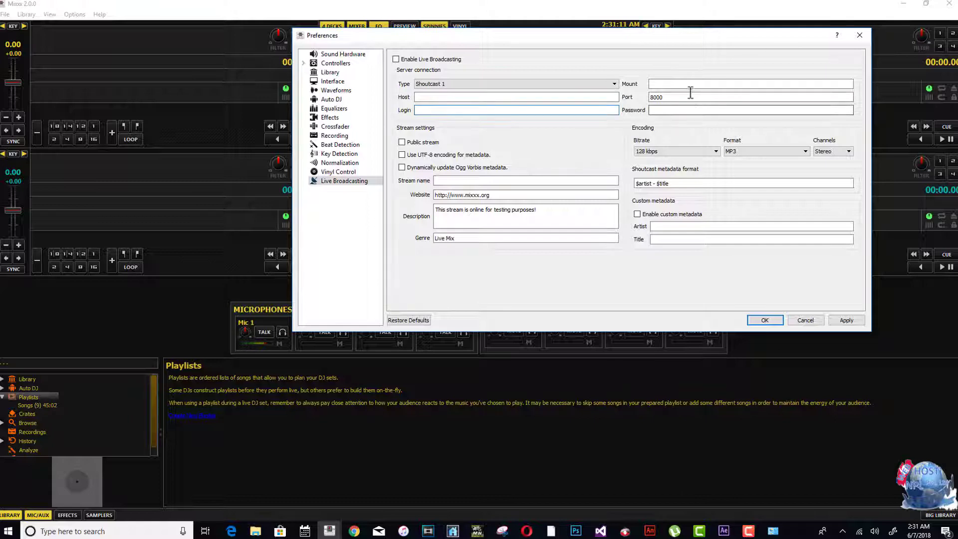
left_click(692, 109)
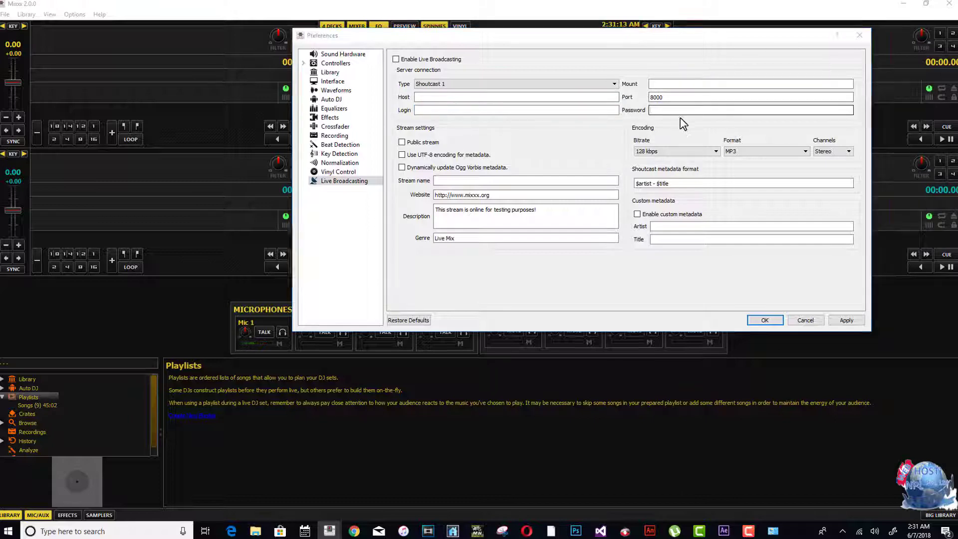
- Switch to WHMSonic in Chrome, close the radio edit dialog, and look up the radio's port and IP address
key("alt+Tab")
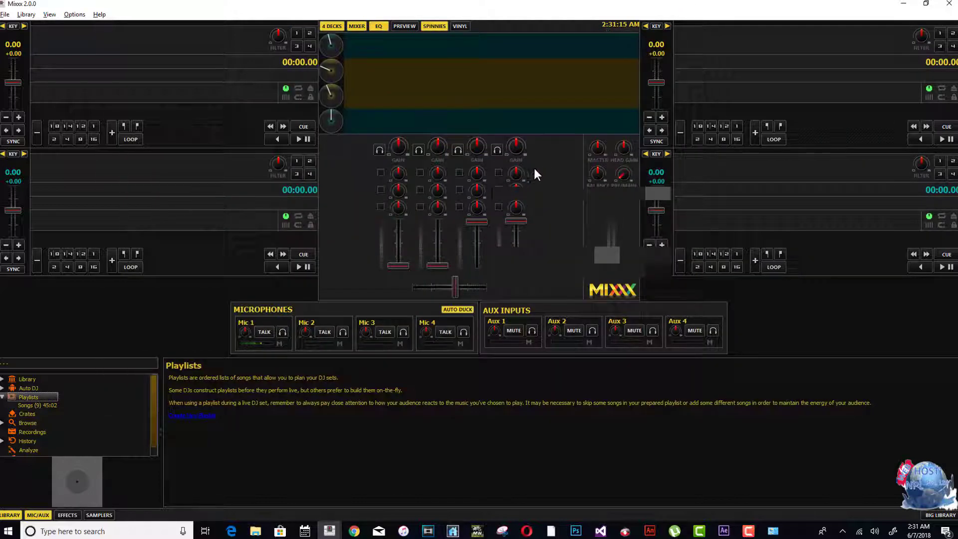
key("alt+Tab")
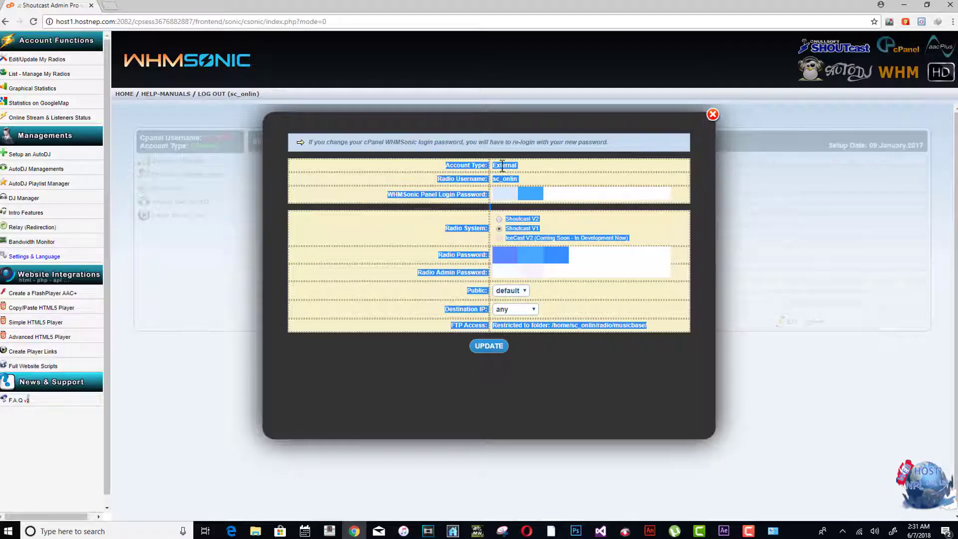
left_click(502, 166)
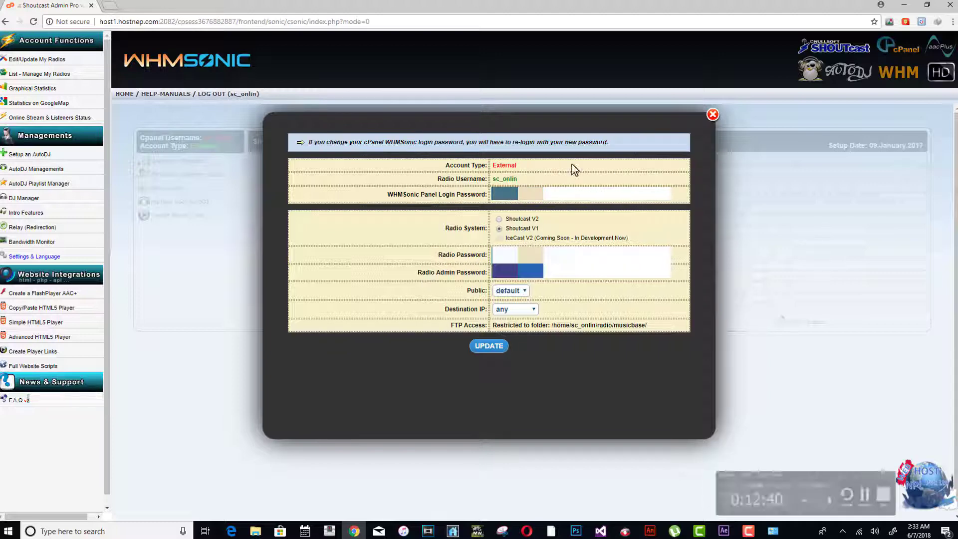
left_click(713, 115)
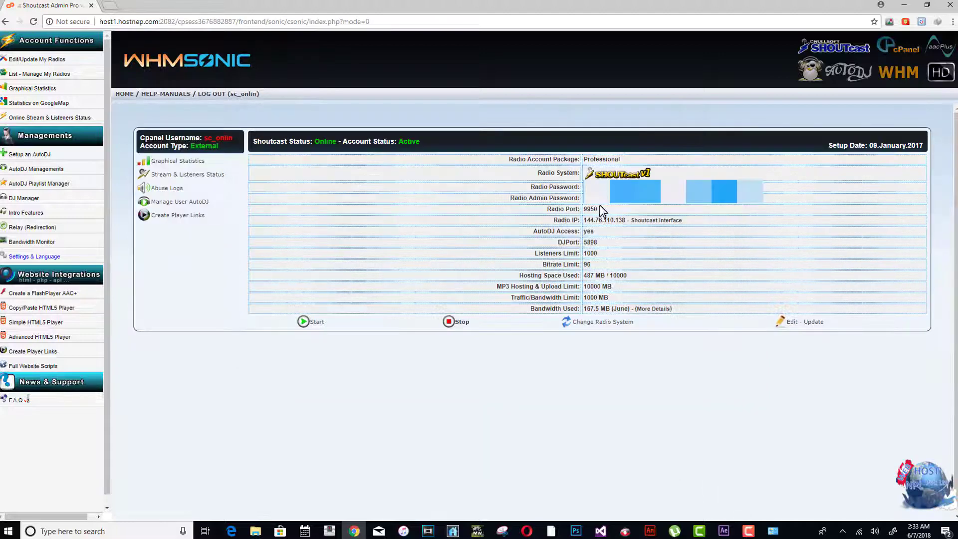
- Switch to Mixxx's Live Broadcasting preferences and select Shoutcast 1 as the server connection type
key("alt+Tab")
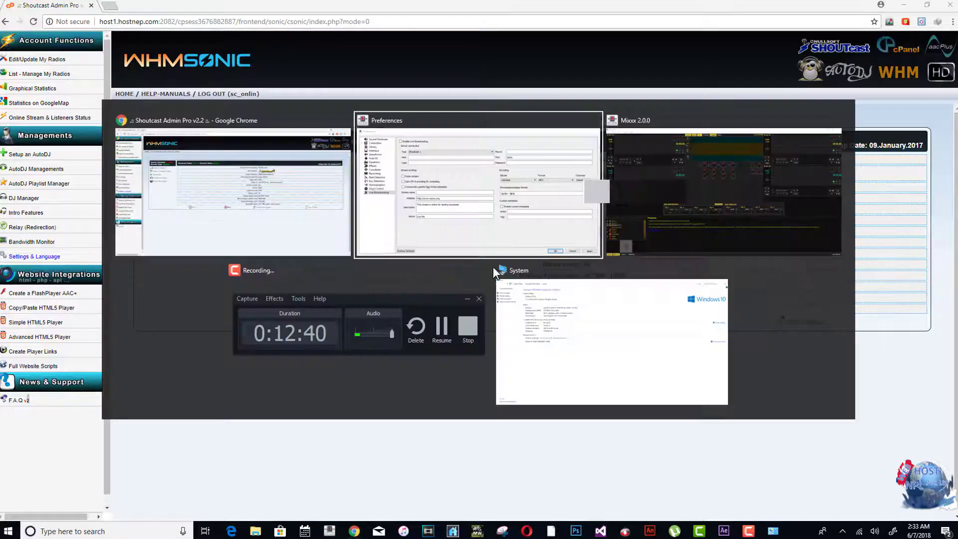
left_click(495, 182)
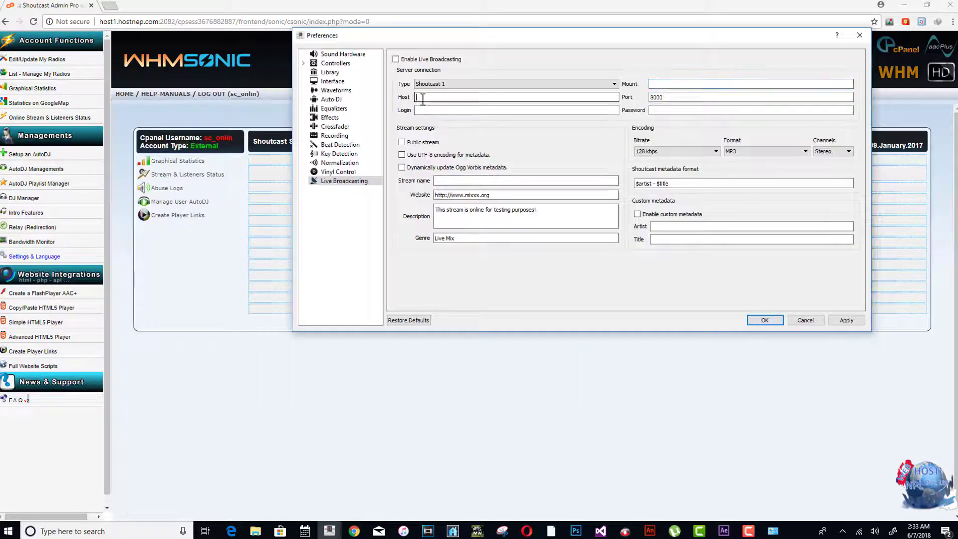
left_click(442, 83)
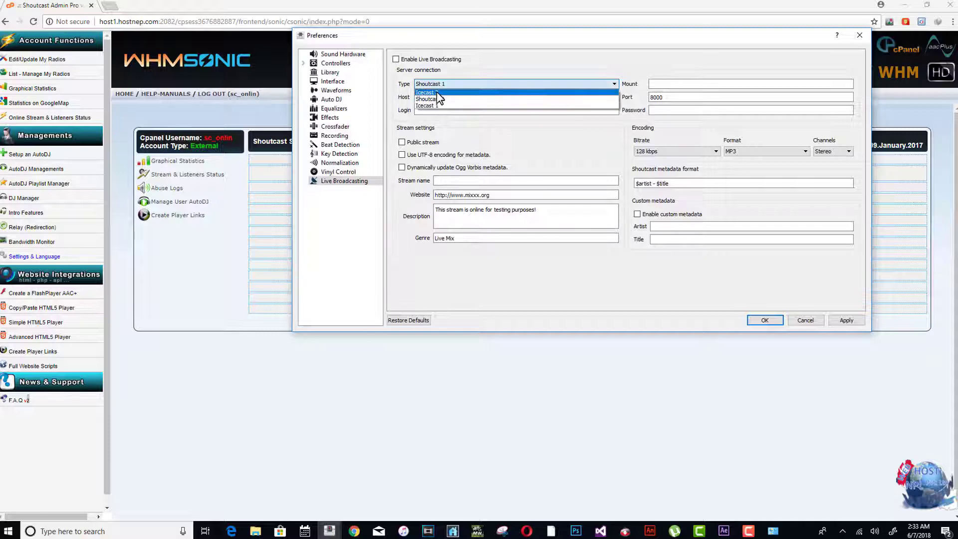
left_click(436, 100)
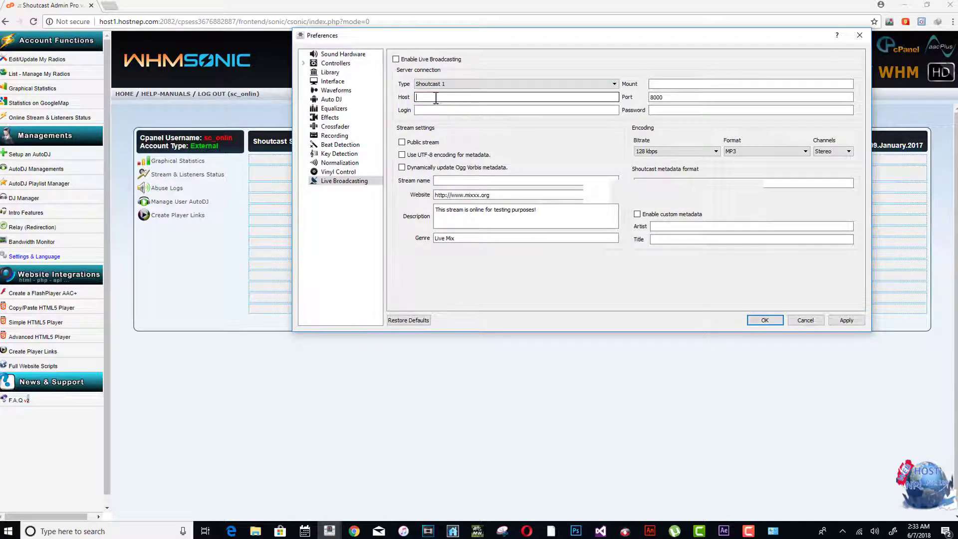
- Copy the radio IP 144.76.110.138 from WHMSonic into the Mixxx server connection's host, and set the mount to \listen.mp3
key("alt+Tab")
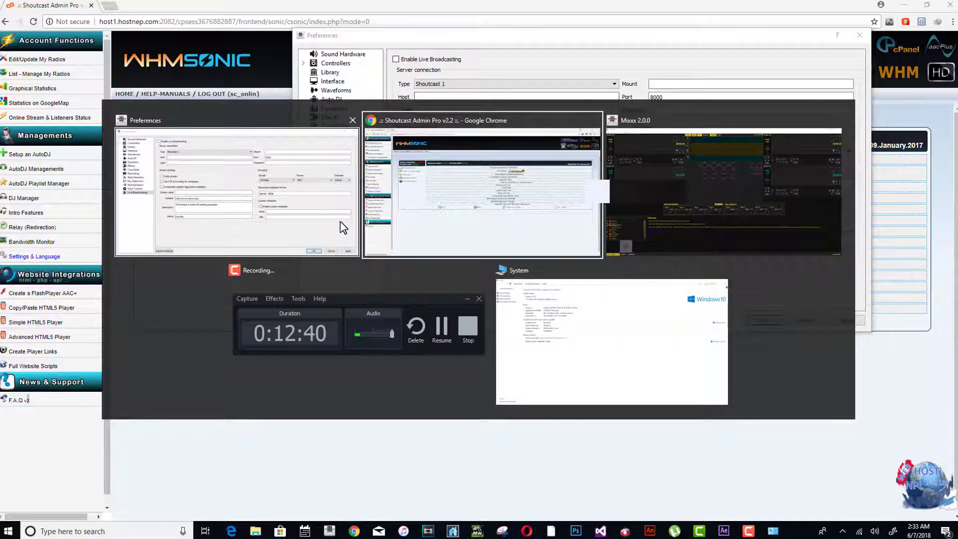
left_click(441, 214)
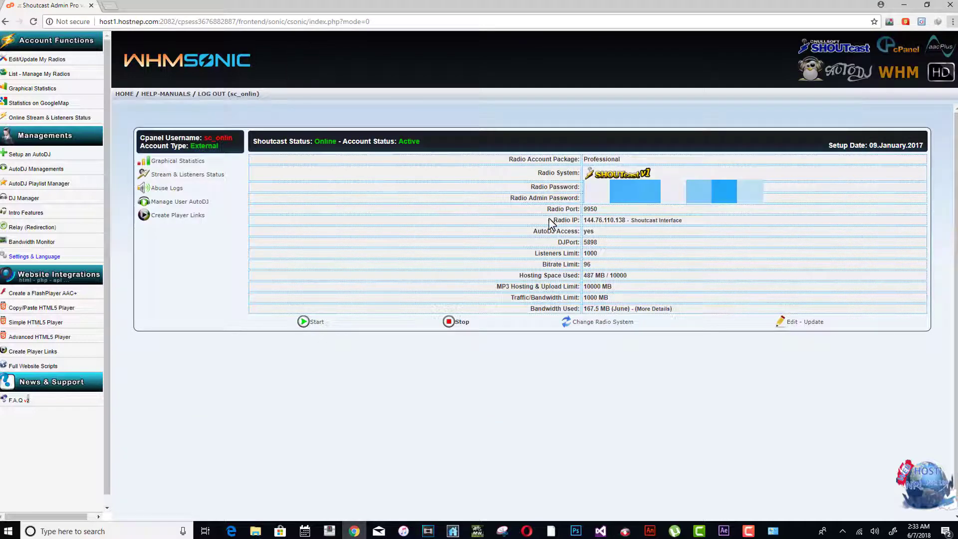
left_click_drag(626, 220, 602, 220)
right_click(587, 220)
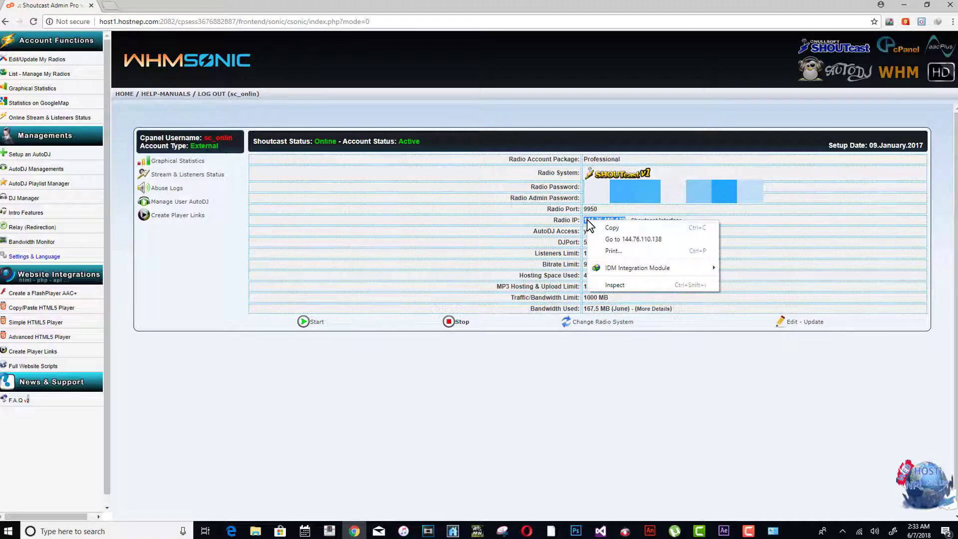
left_click(597, 227)
key("alt+Tab")
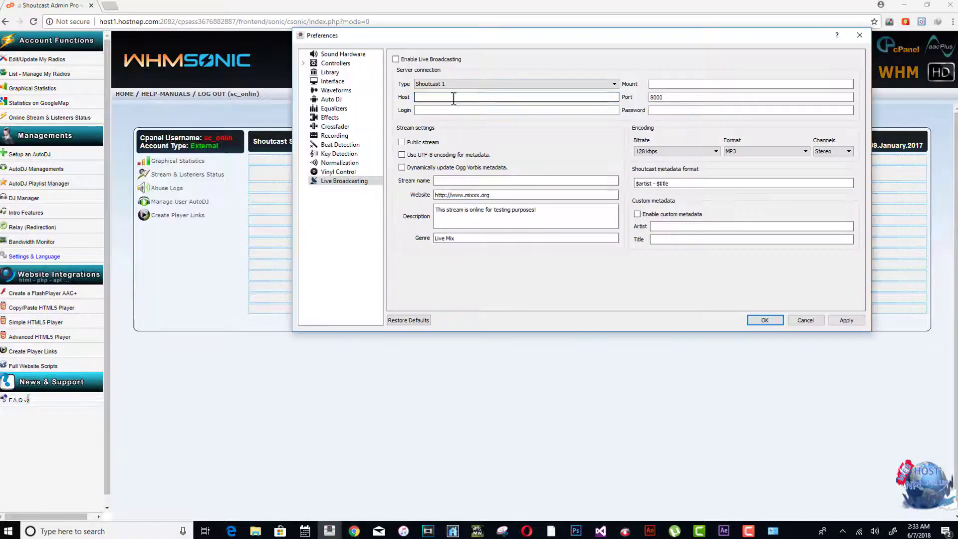
right_click(452, 98)
left_click(477, 155)
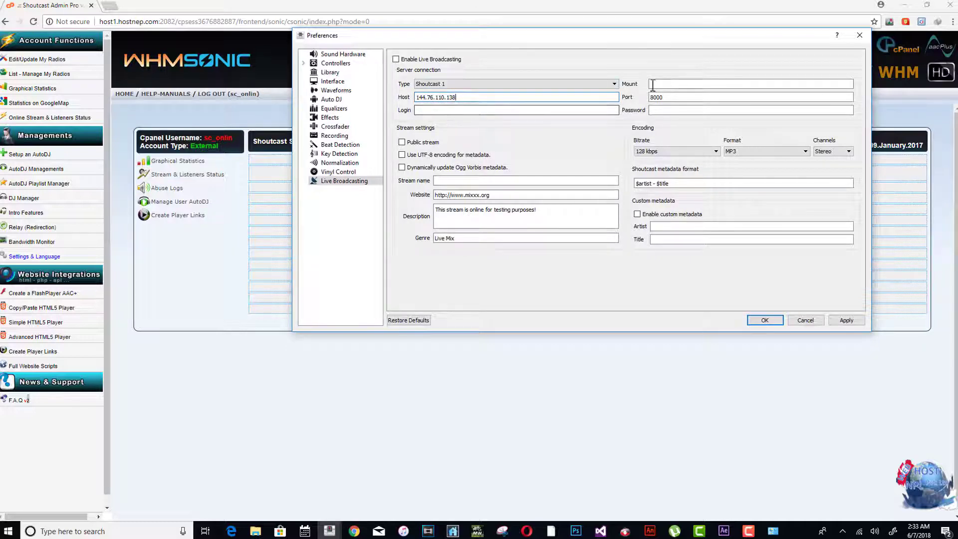
left_click(654, 85)
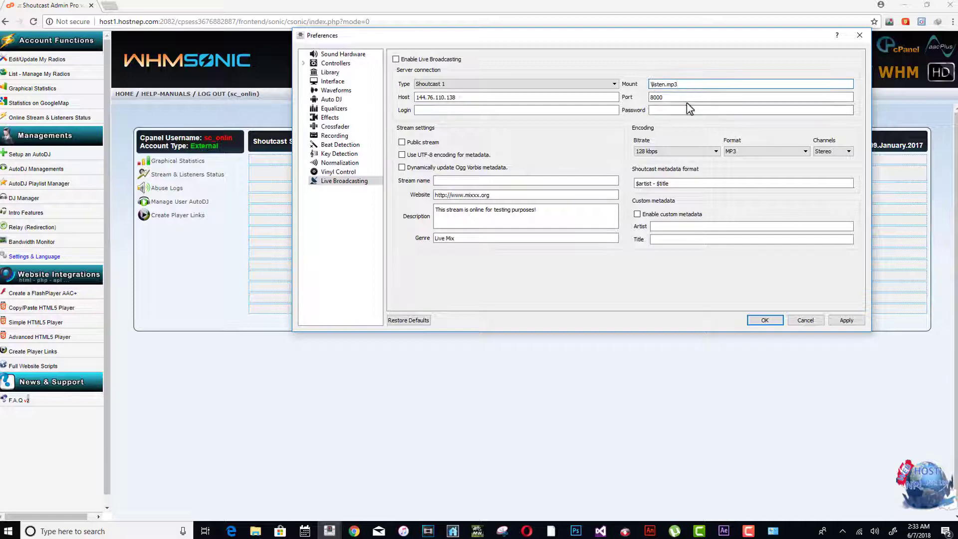
left_click(664, 87)
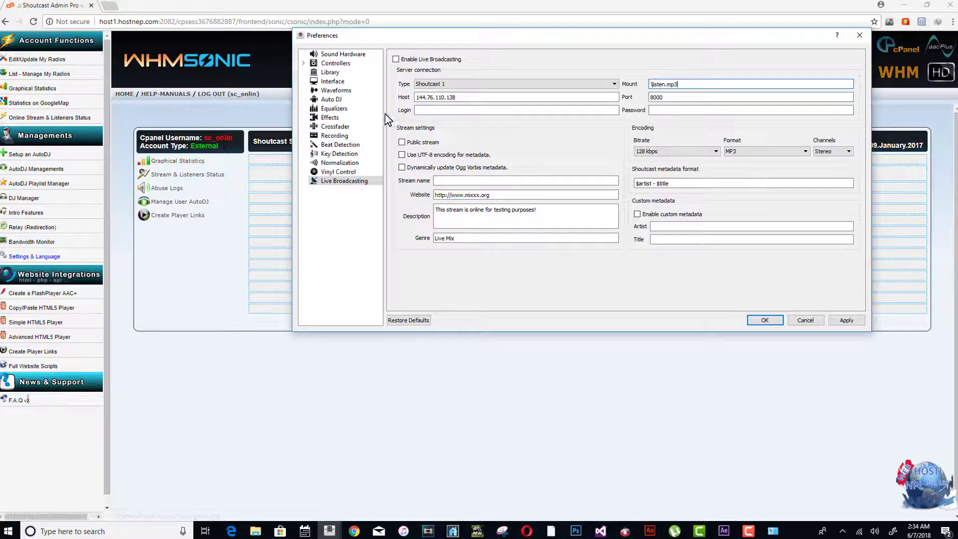
- Check the WHMSonic radio details against the empty login and password fields in the Mixxx preferences
left_click(420, 111)
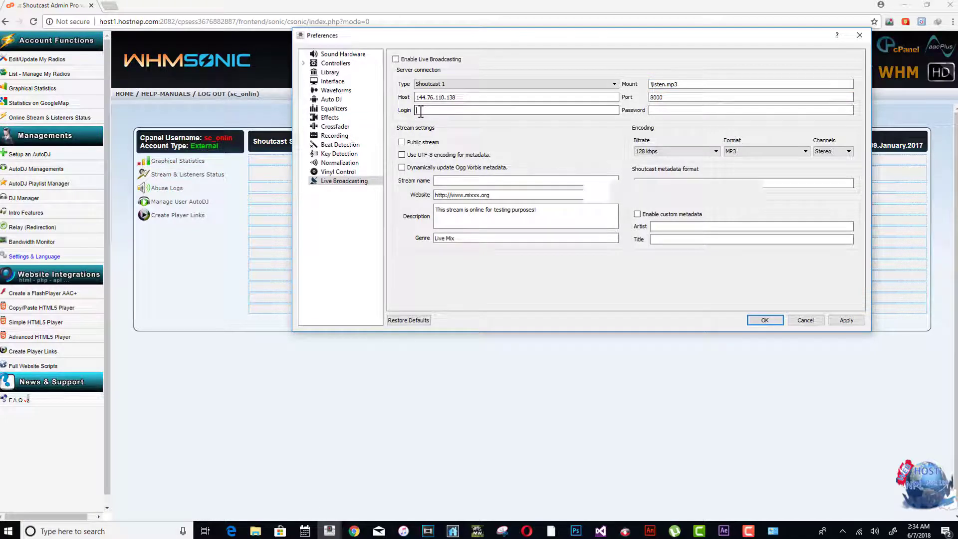
key("alt+Tab")
left_click(423, 125)
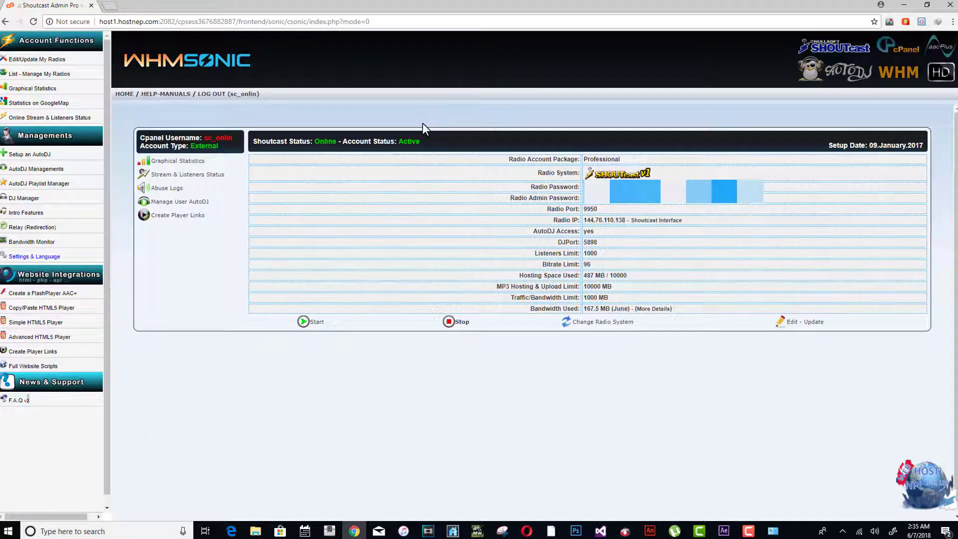
key("alt+Tab")
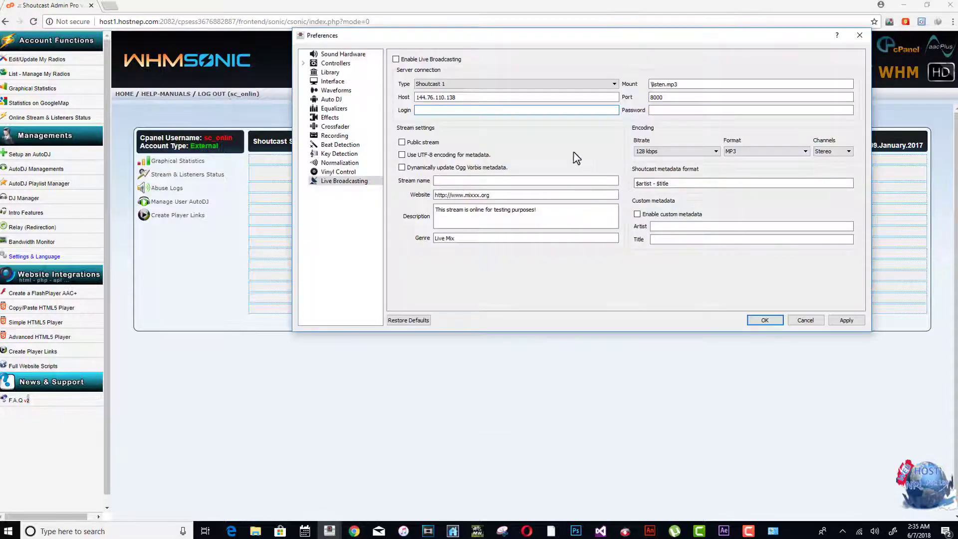
left_click(564, 107)
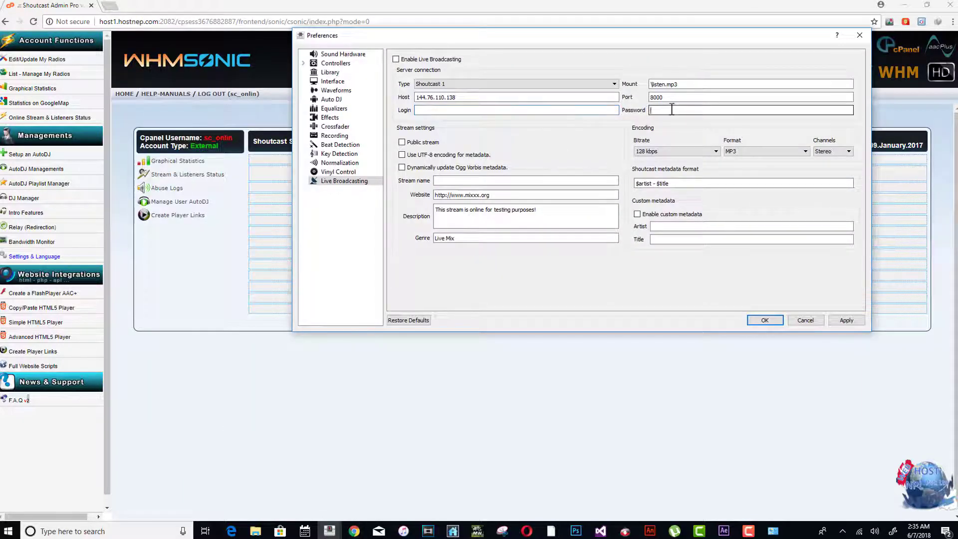
key("alt+Tab")
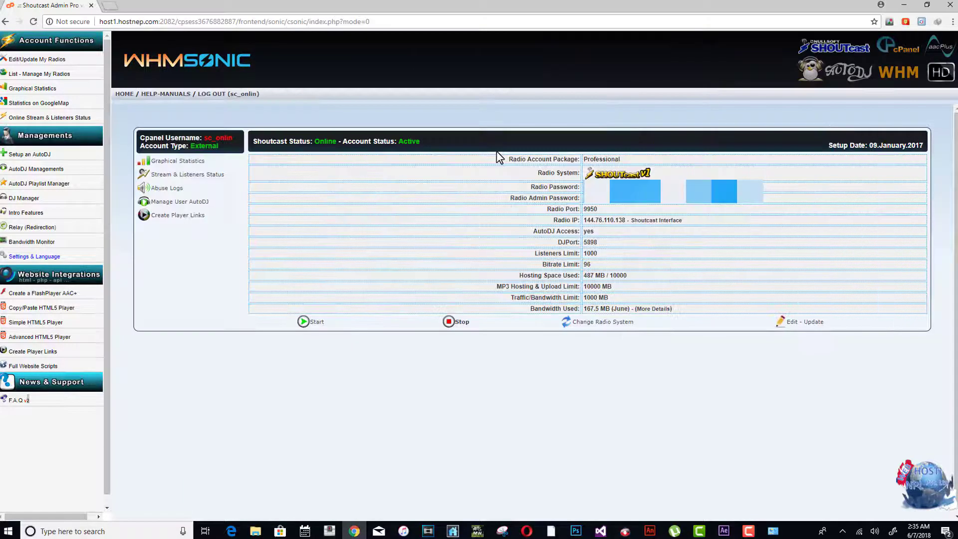
key("alt+Tab")
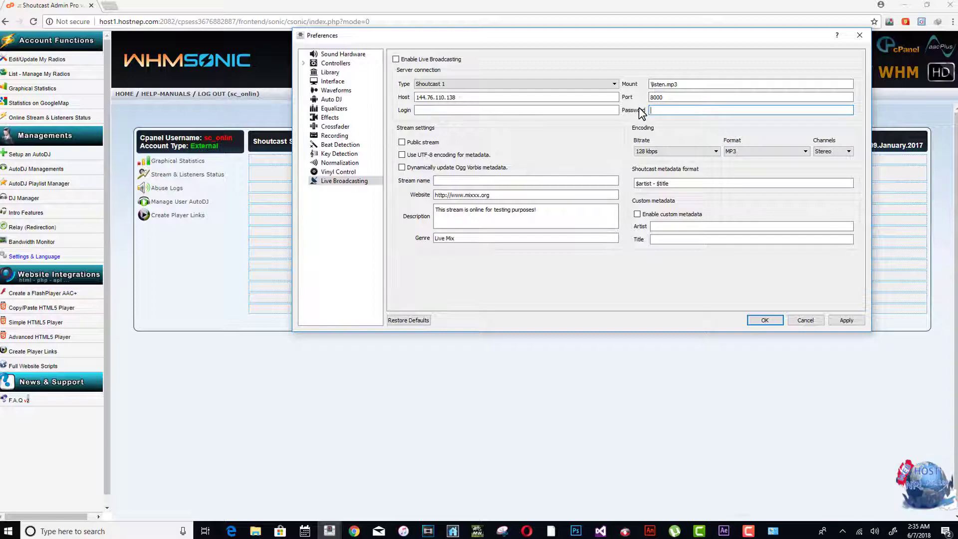
- Copy the radio port from WHMSonic in Chrome and set the Mixxx server connection's port to 9950
key("alt+Tab")
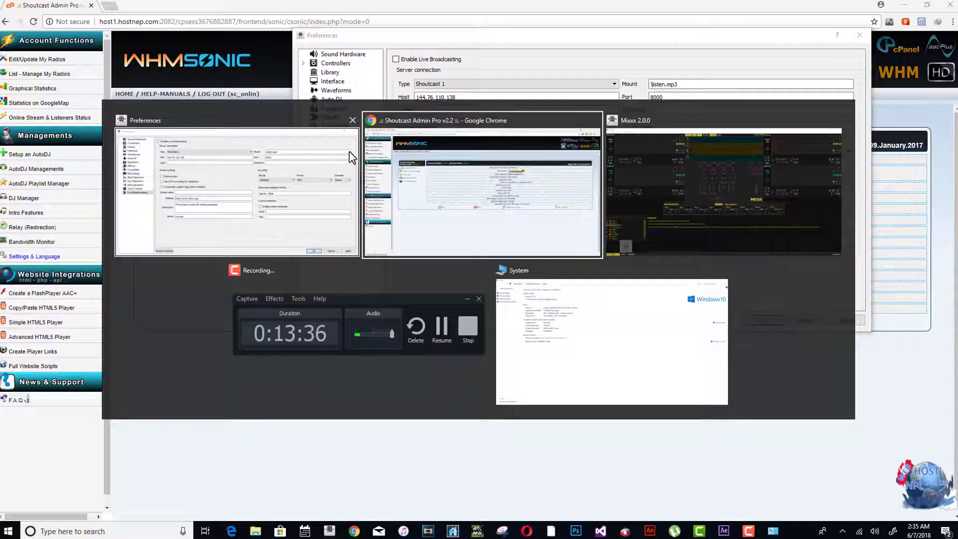
left_click(422, 180)
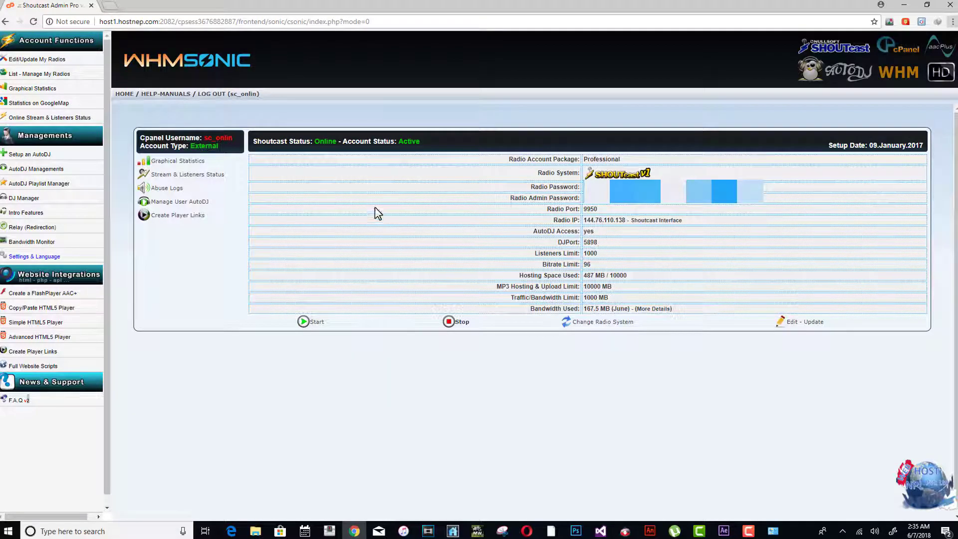
left_click_drag(598, 208, 584, 208)
right_click(587, 212)
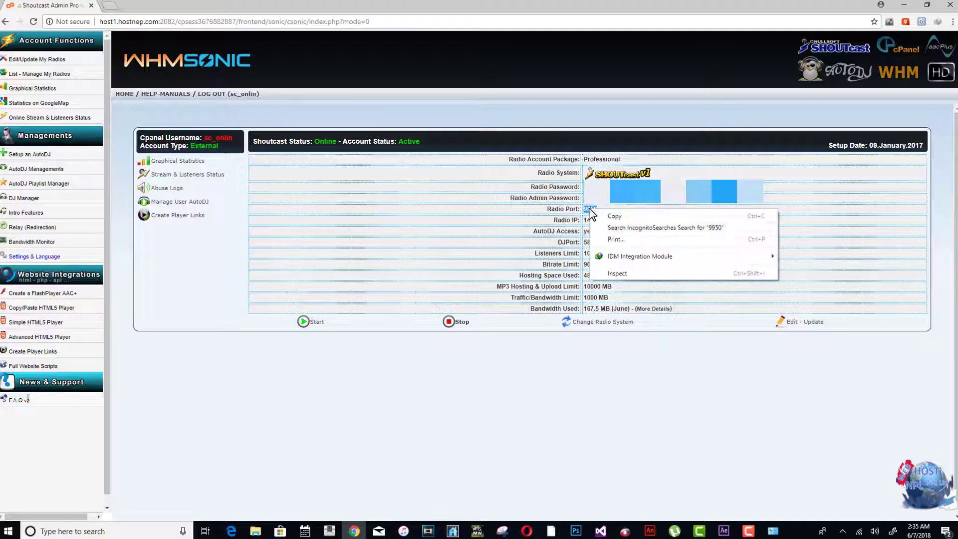
left_click(603, 215)
key("alt+Tab")
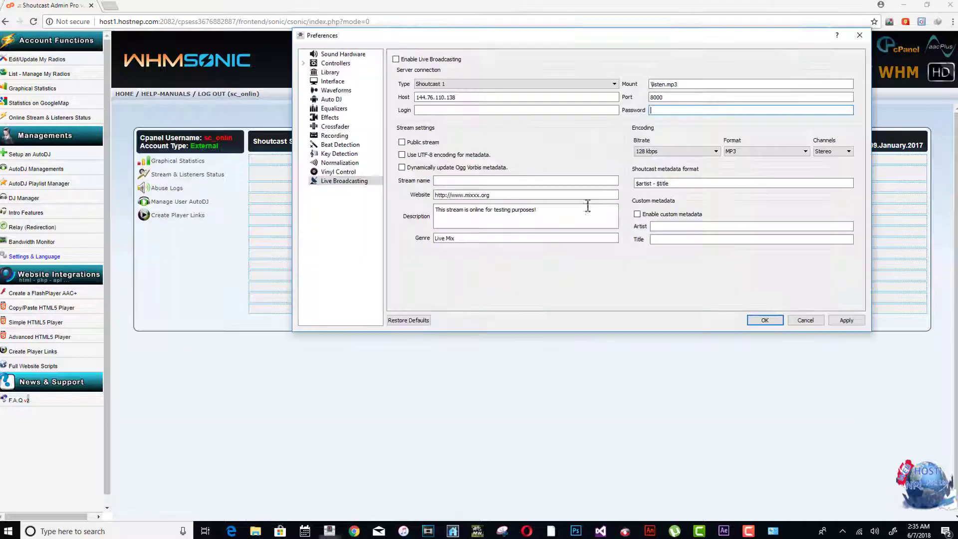
double_click(669, 99)
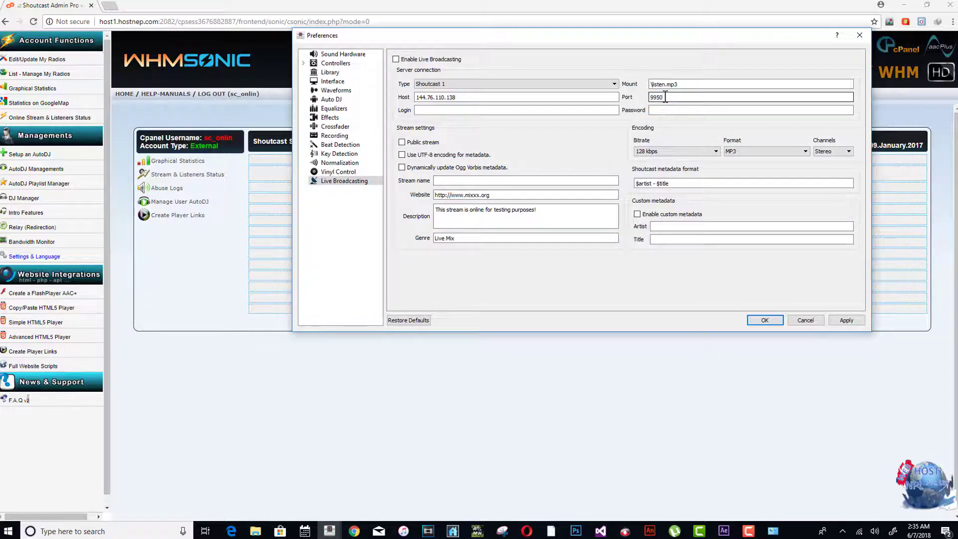
- Copy the FTP login username from the WHMSonic home page and enter it as the login in the Mixxx server connection
key("alt+Tab")
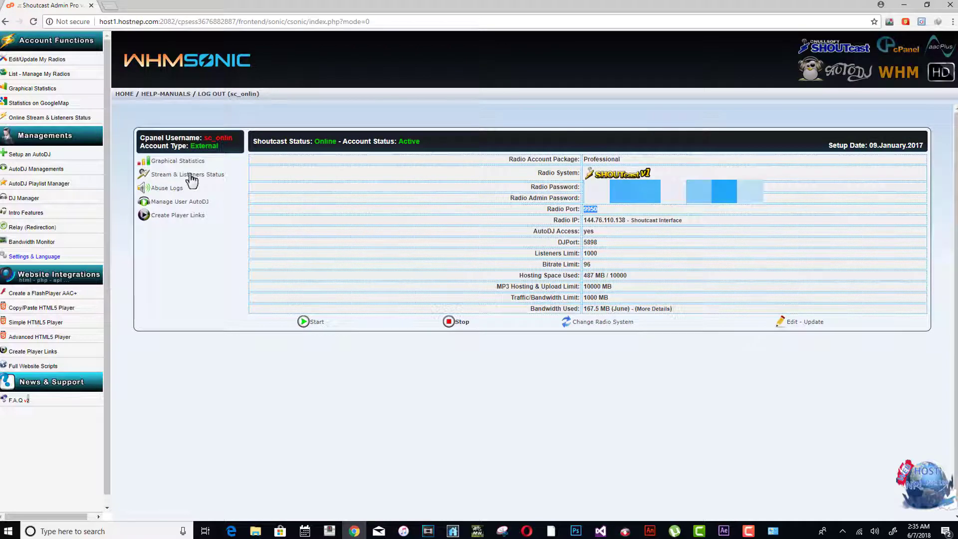
left_click(125, 95)
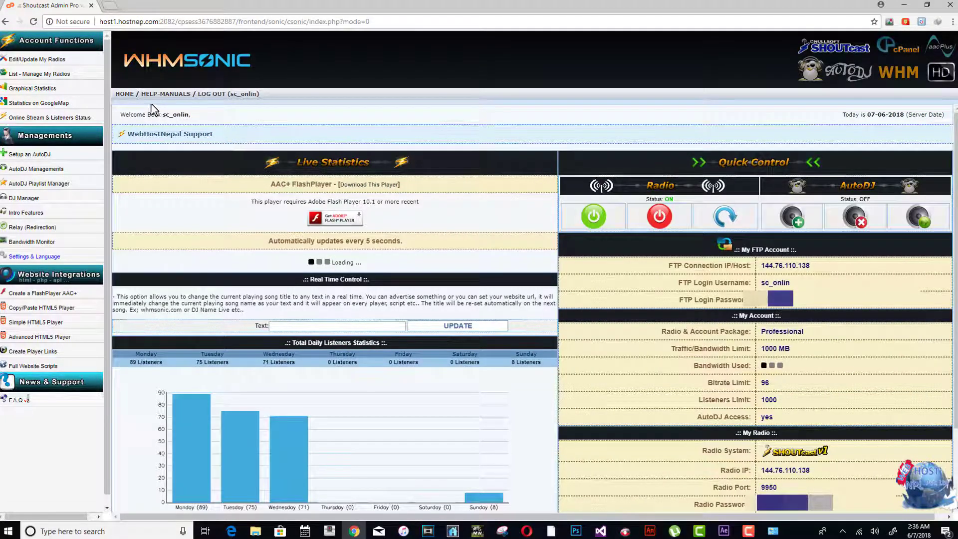
left_click(125, 95)
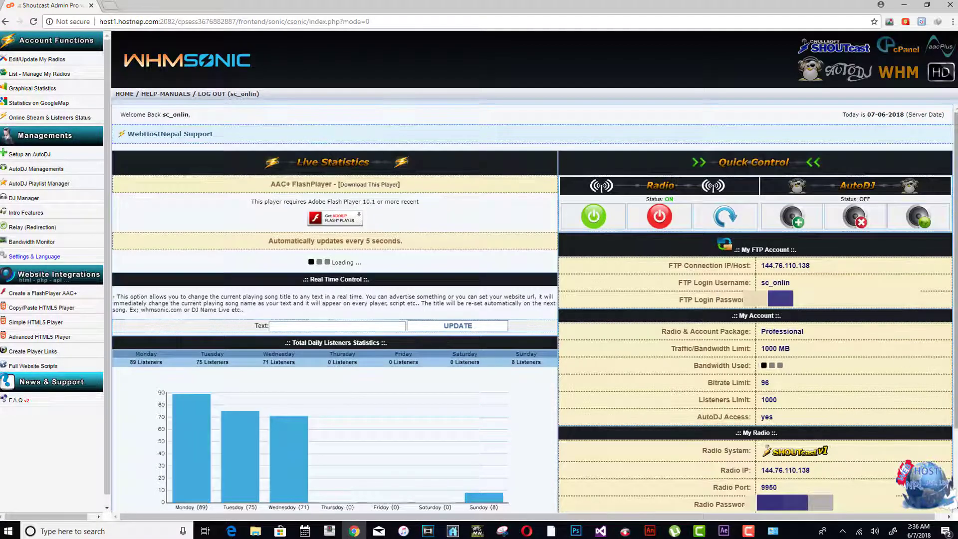
key("ctrl+a")
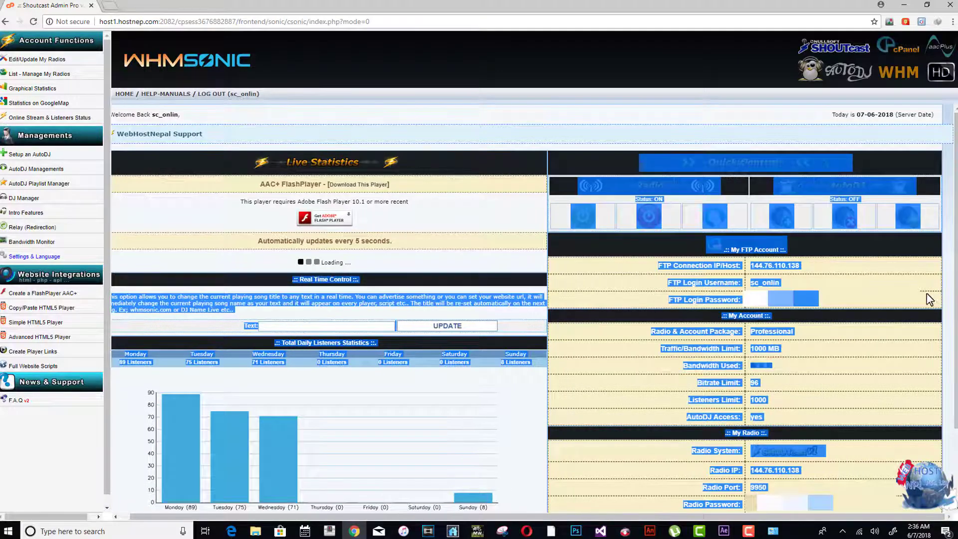
left_click(804, 282)
left_click_drag(701, 285, 751, 282)
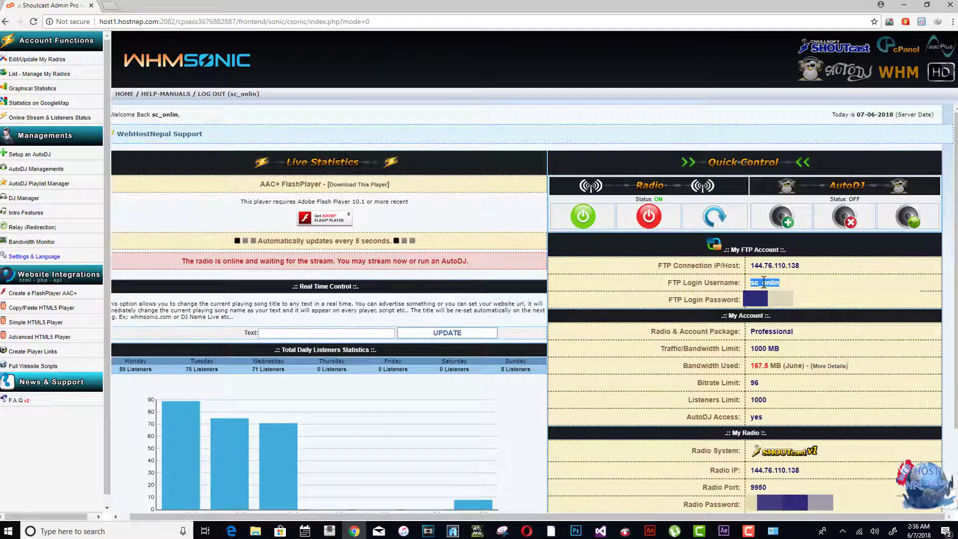
key("alt+Tab")
left_click(433, 111)
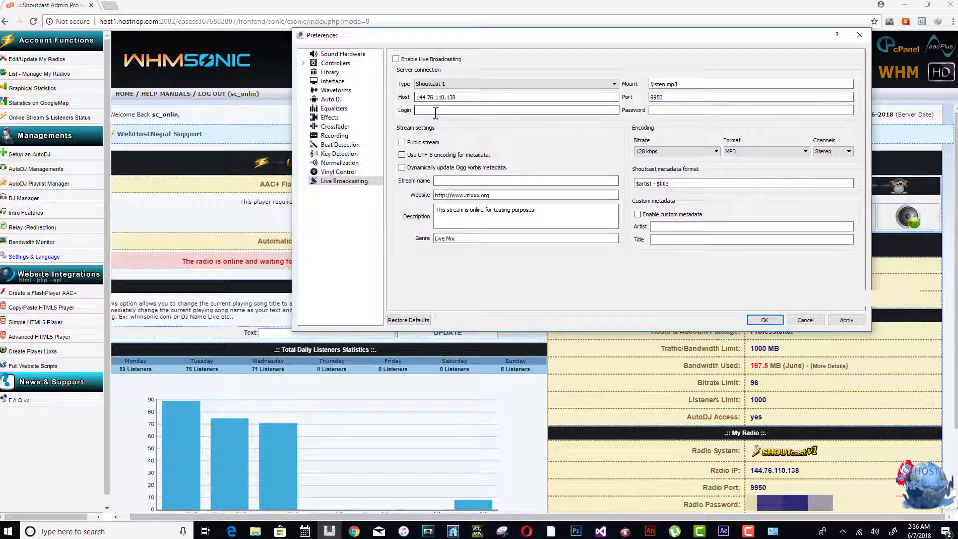
right_click(434, 113)
left_click(460, 168)
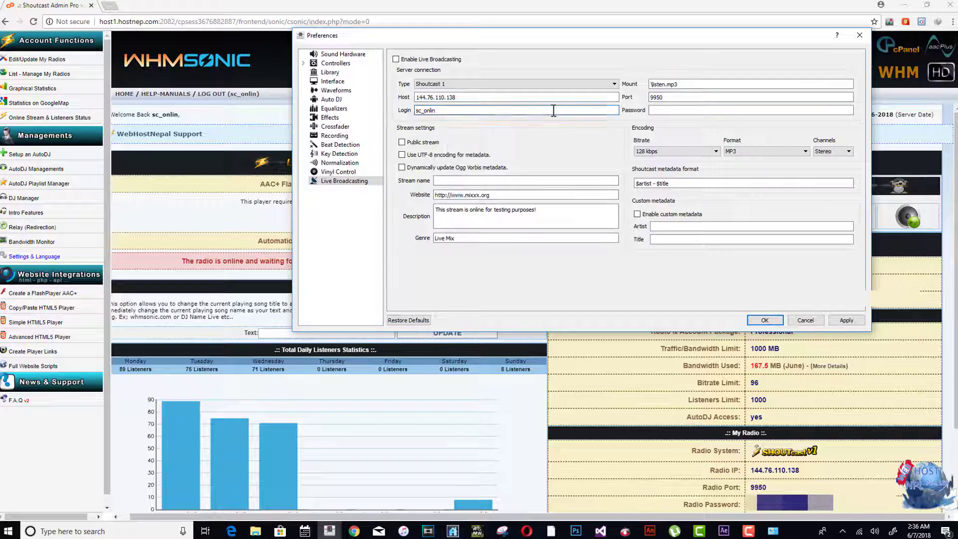
- Copy the radio password from the WHMSonic home page and enter it as the password in the Mixxx server connection
left_click(656, 111)
key("alt+Tab")
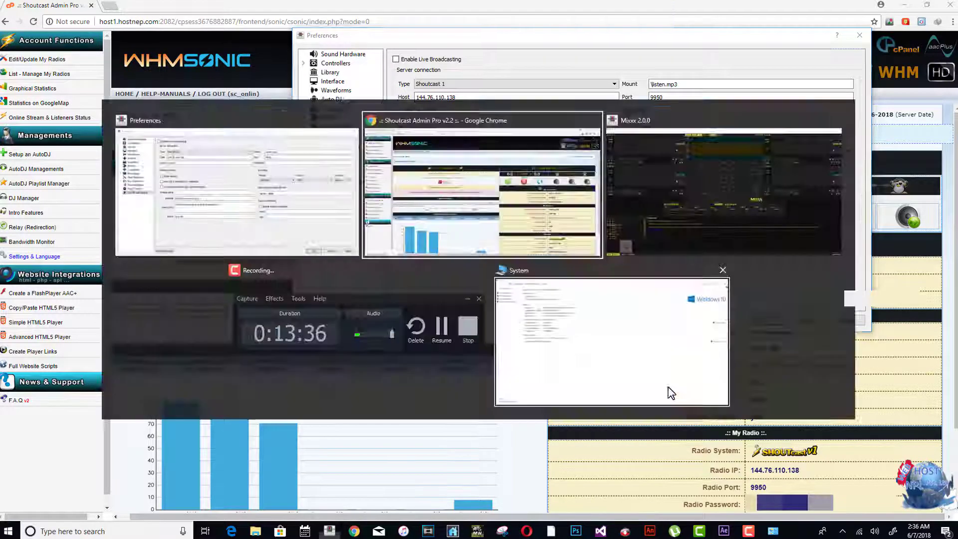
left_click(894, 369)
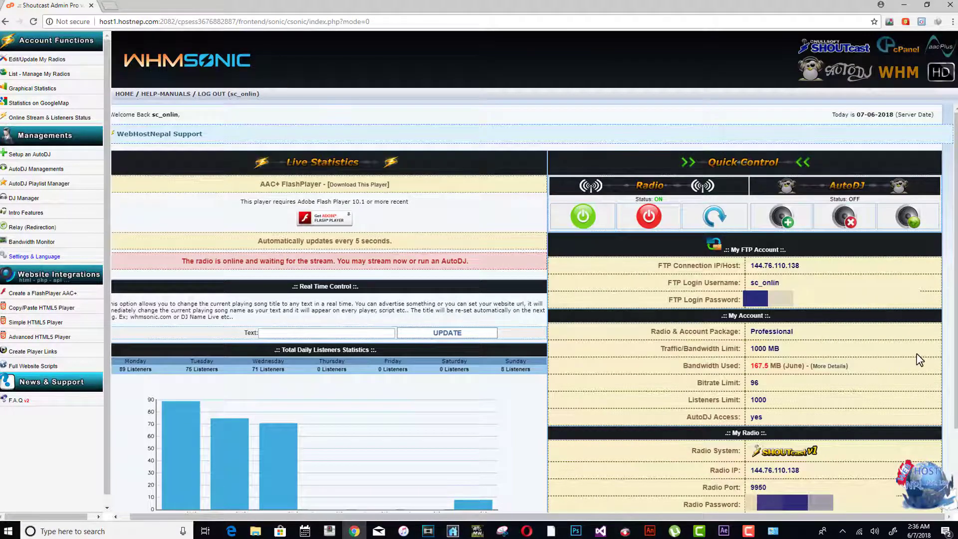
scroll(957, 320, "down", 2)
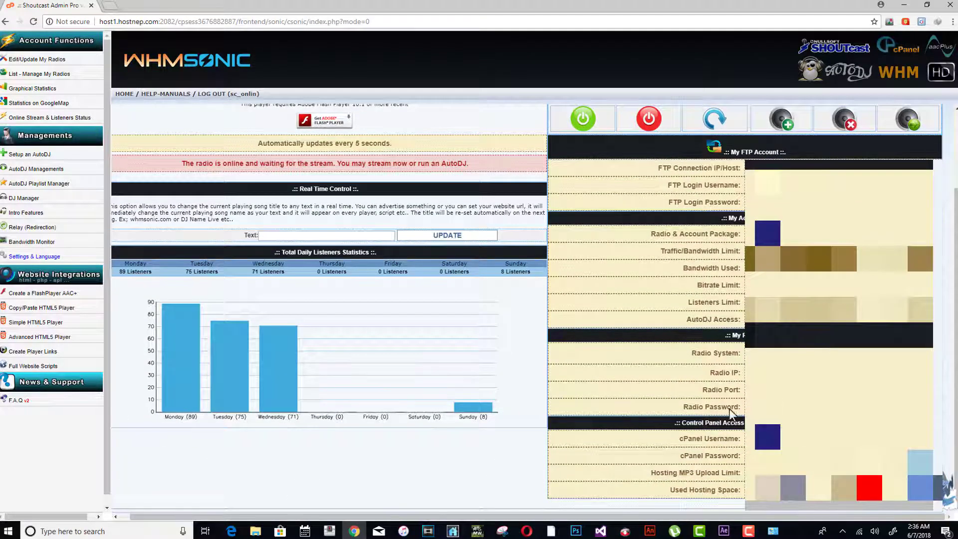
left_click_drag(688, 406, 742, 407)
left_click(743, 407)
right_click(730, 399)
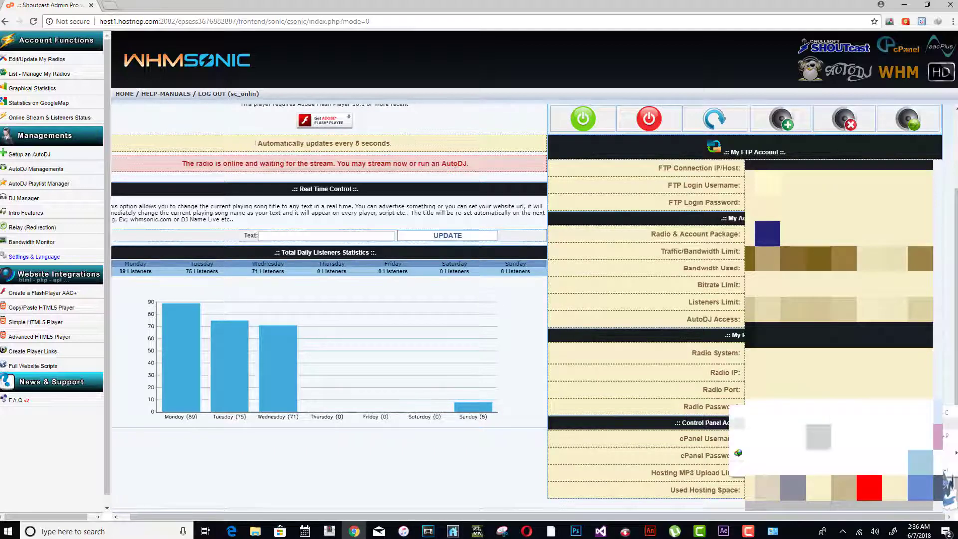
key("alt+Tab")
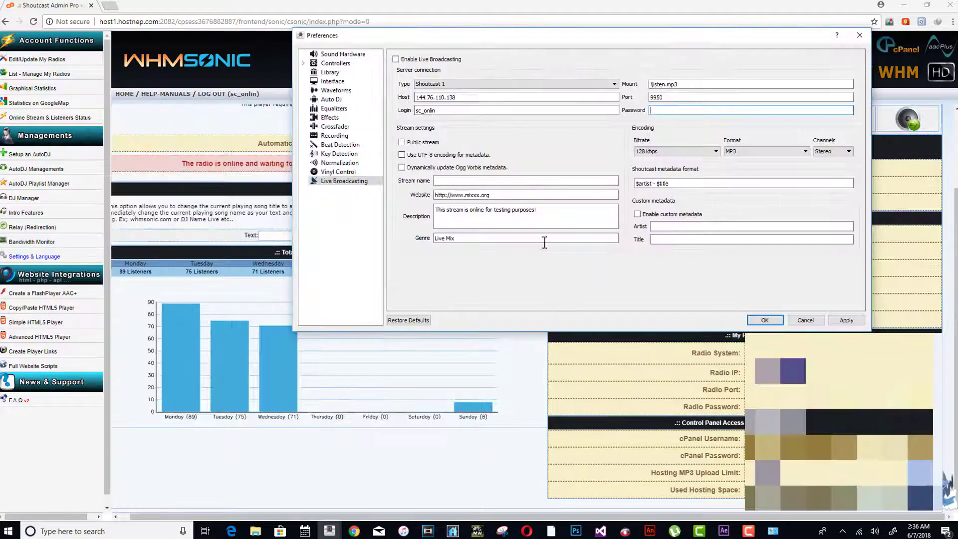
right_click(676, 110)
left_click(697, 165)
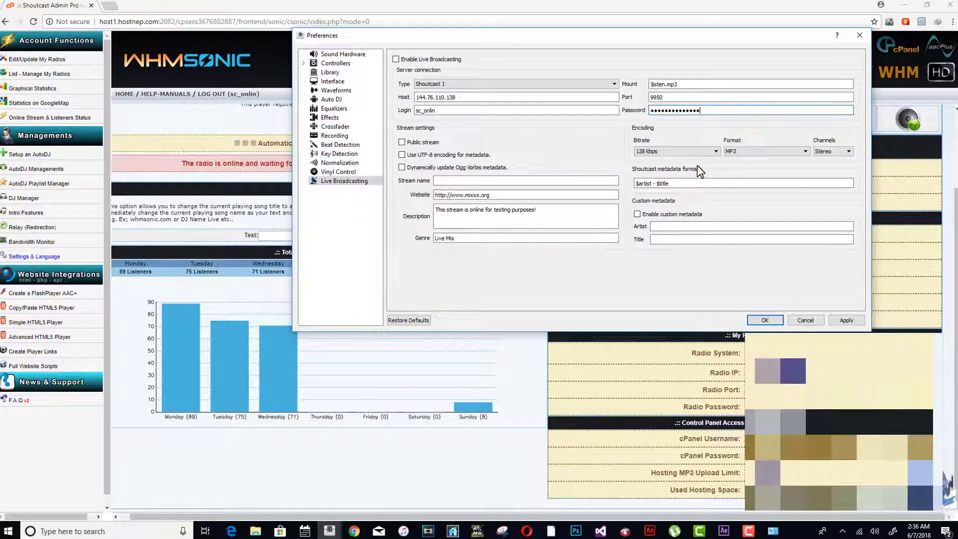
- Remove the extra last character from the password in the Mixxx server connection
key("BackSpace")
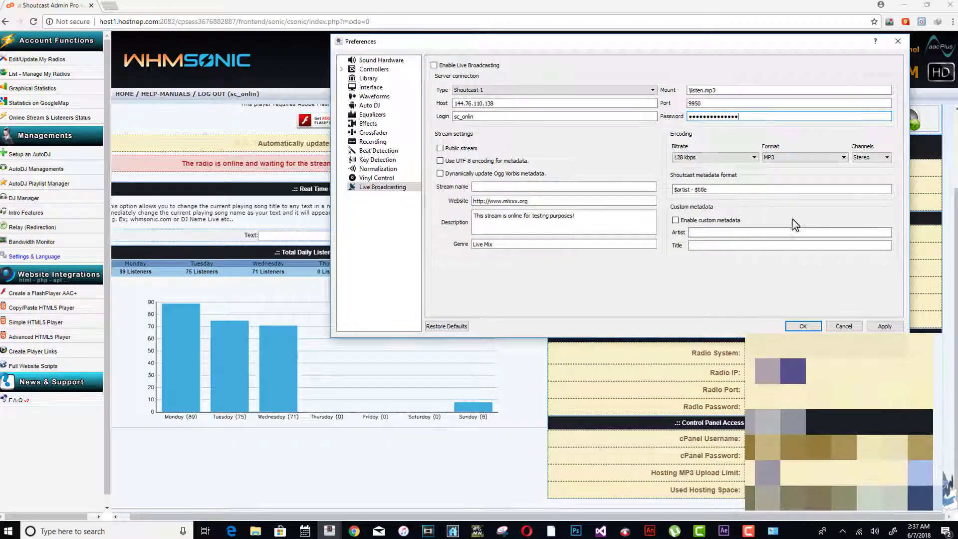
key("Return")
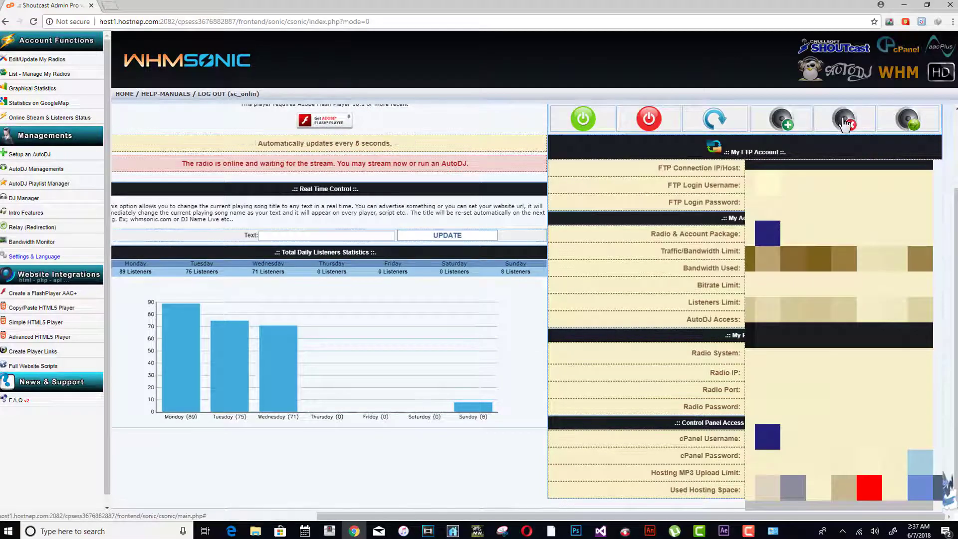
- Stop the AutoDJ in WHMSonic, then request the next AutoDJ song and cancel the confirmation
left_click(845, 123)
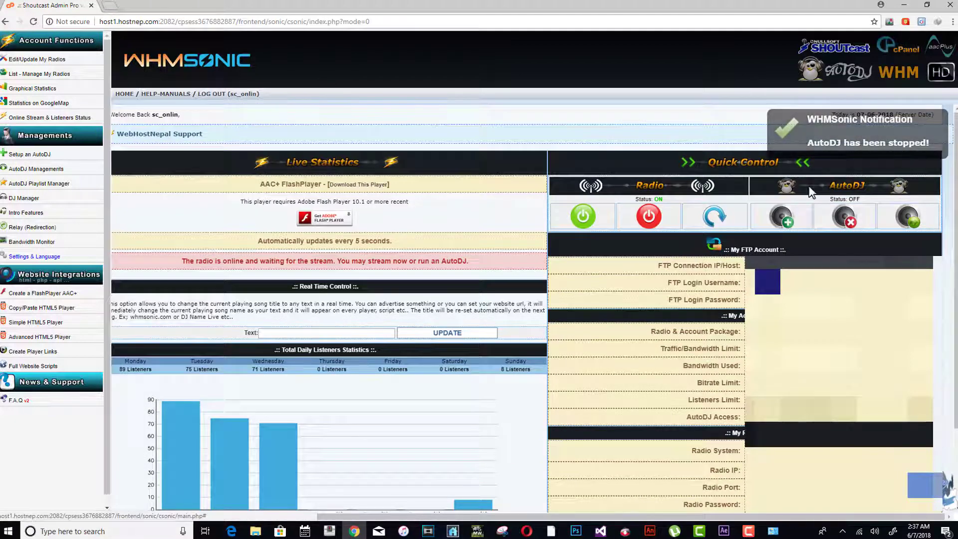
left_click(908, 219)
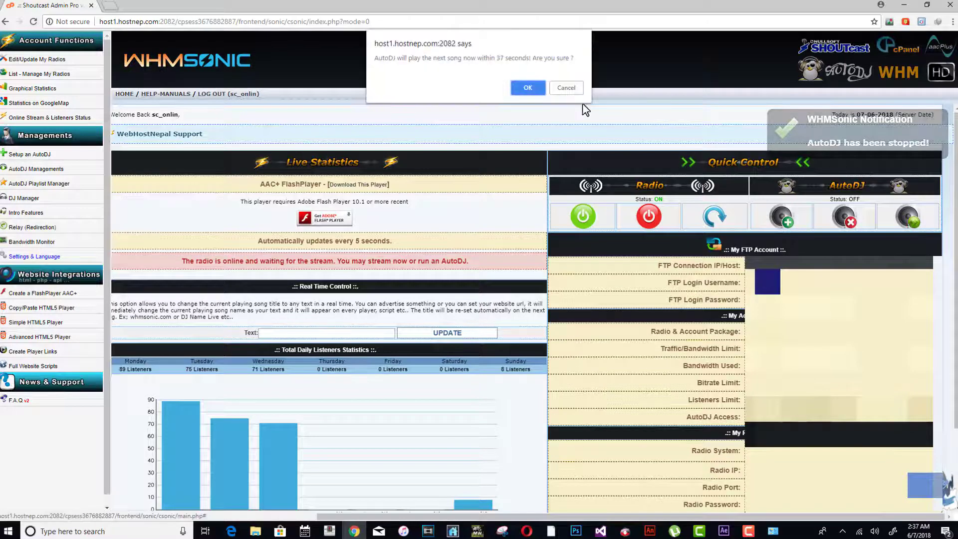
left_click(568, 89)
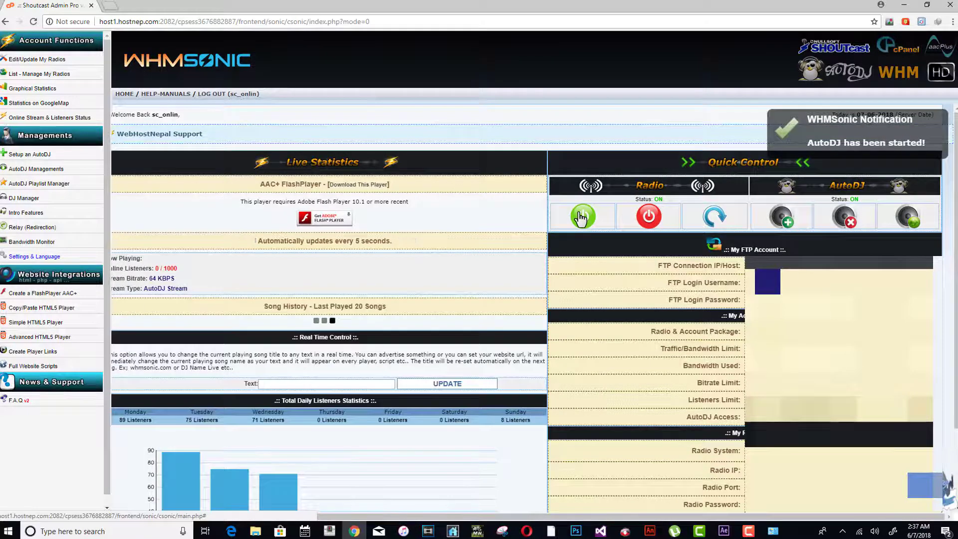
- Switch to the Mixxx preferences and try enabling live broadcasting, then disable it again
key("alt+Tab")
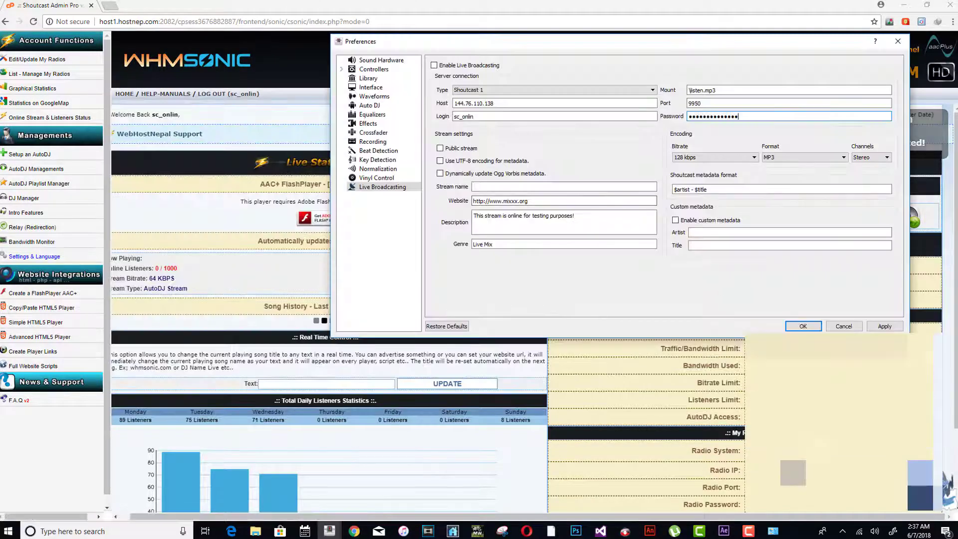
left_click(434, 66)
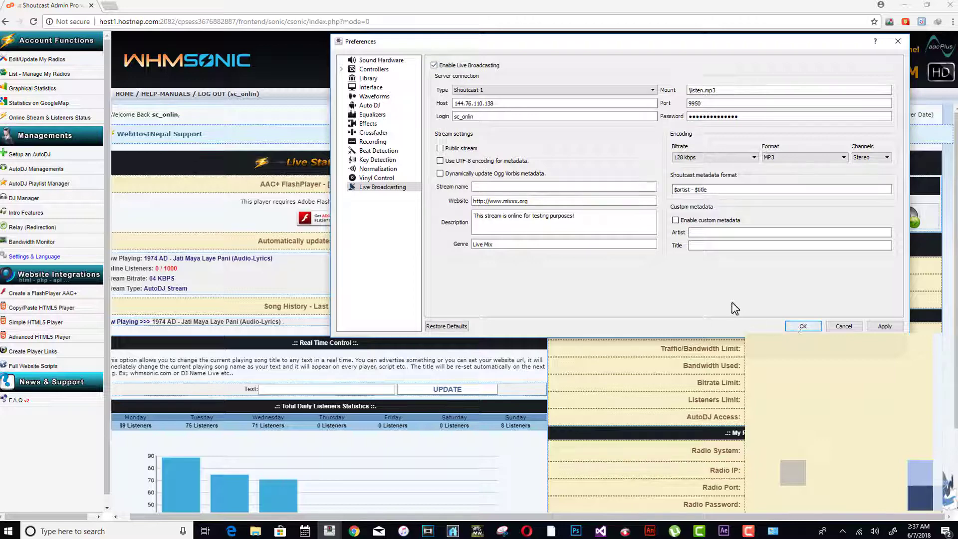
left_click(435, 66)
- Return to WHMSonic in Chrome, stop the AutoDJ and start the radio
left_click(694, 399)
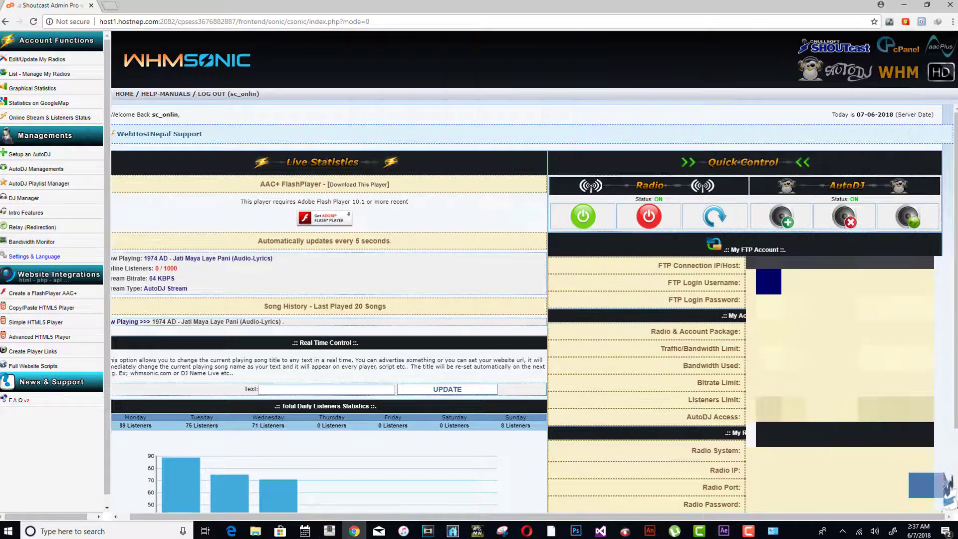
left_click(848, 224)
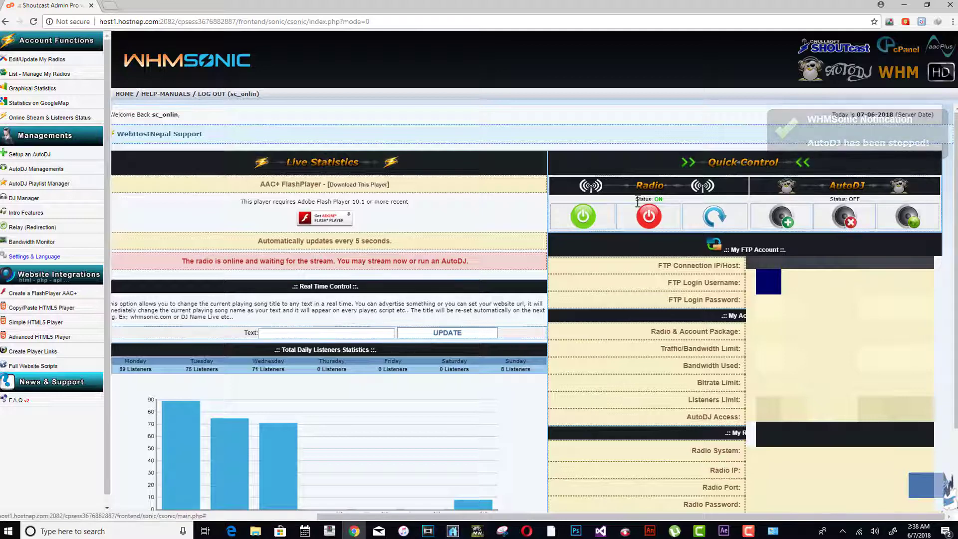
left_click(582, 218)
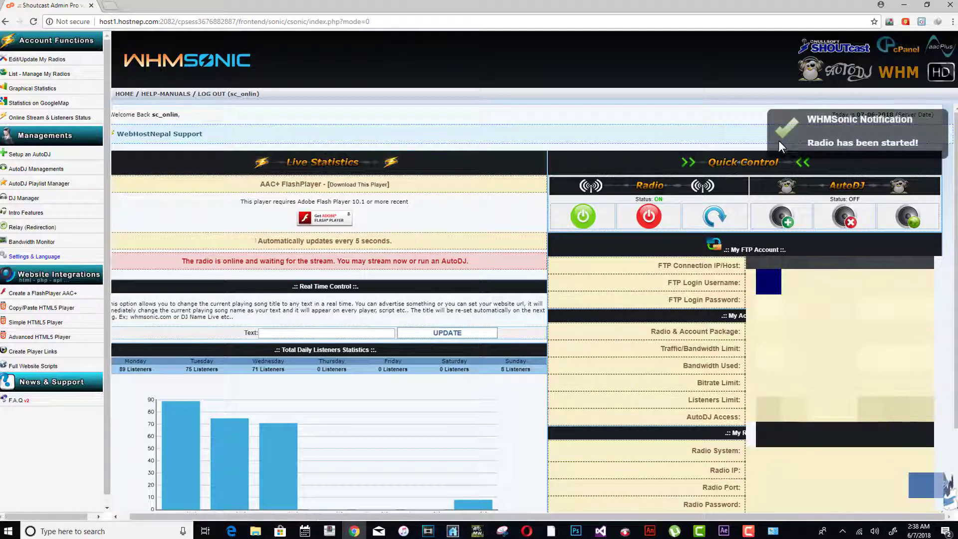
- Switch to the Mixxx preferences and enter ONLINE RADIO as the stream name
key("alt+Tab")
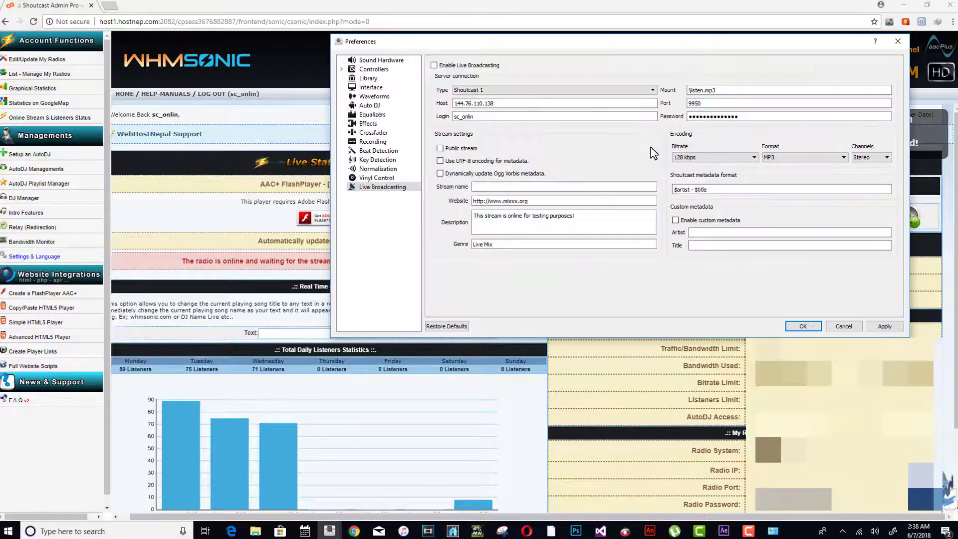
left_click(496, 187)
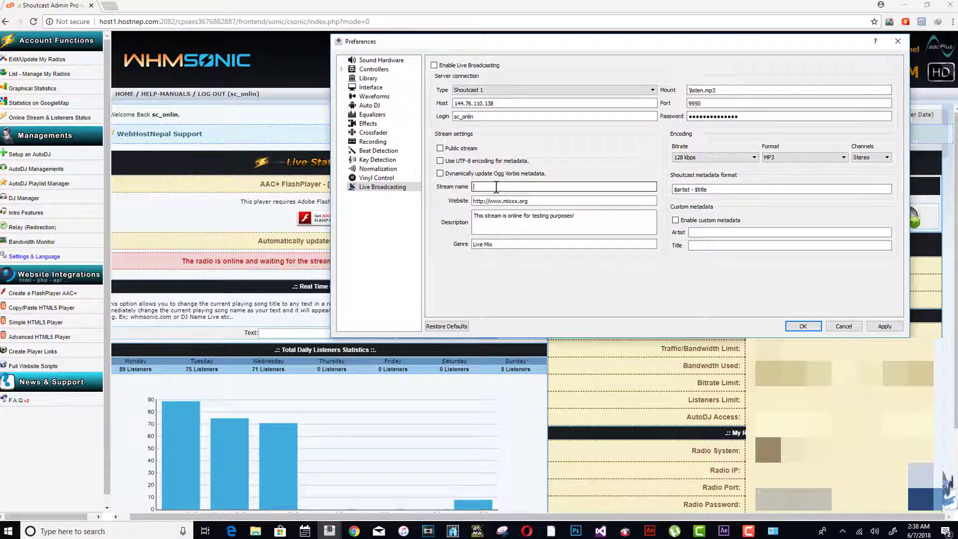
type("ONLIN")
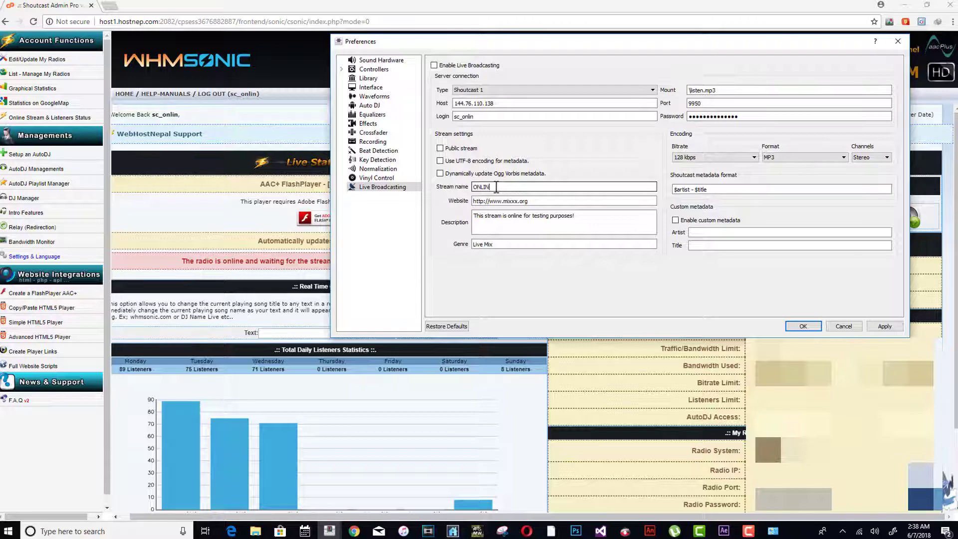
type("E RADIO")
- Make the stream public and enable UTF-8 encoding for its metadata
left_click(440, 149)
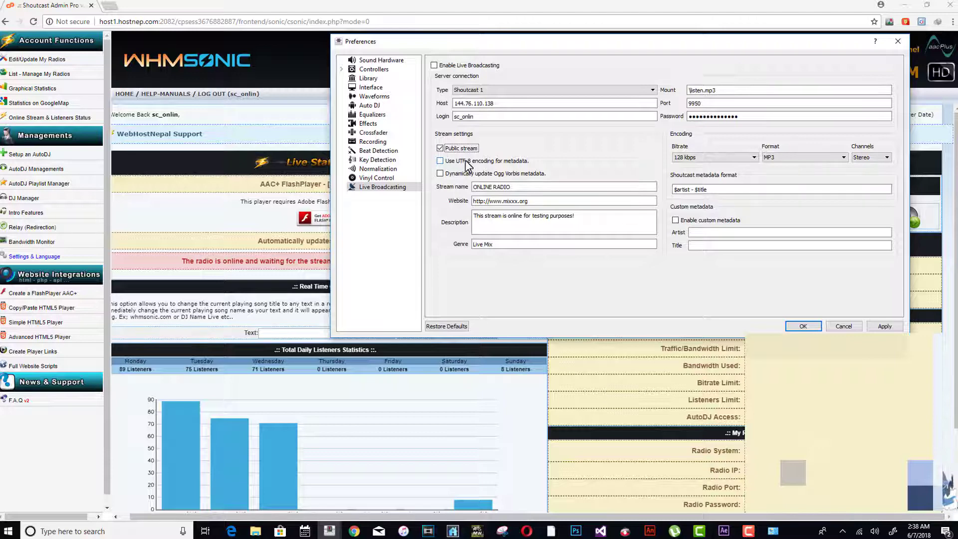
left_click(440, 161)
mouse_move(468, 178)
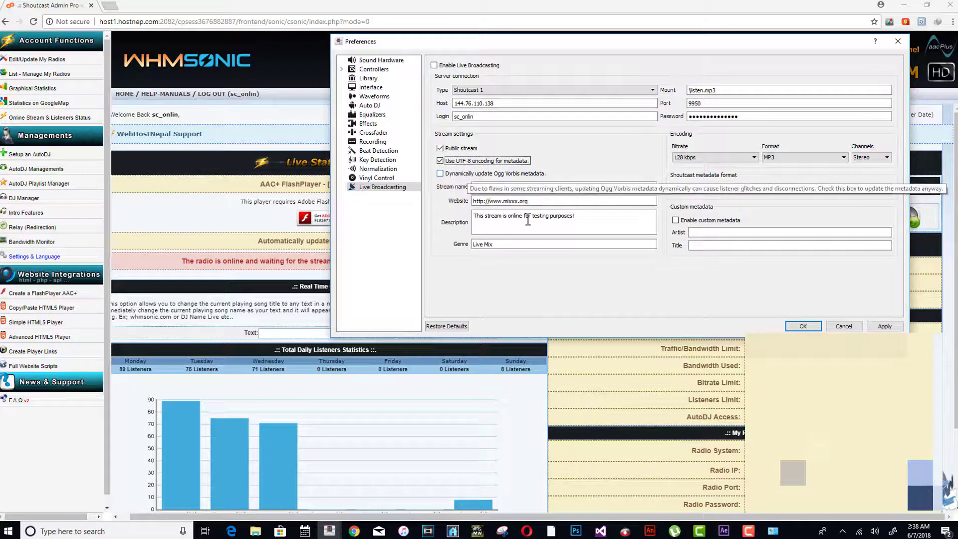
left_click_drag(536, 202, 448, 208)
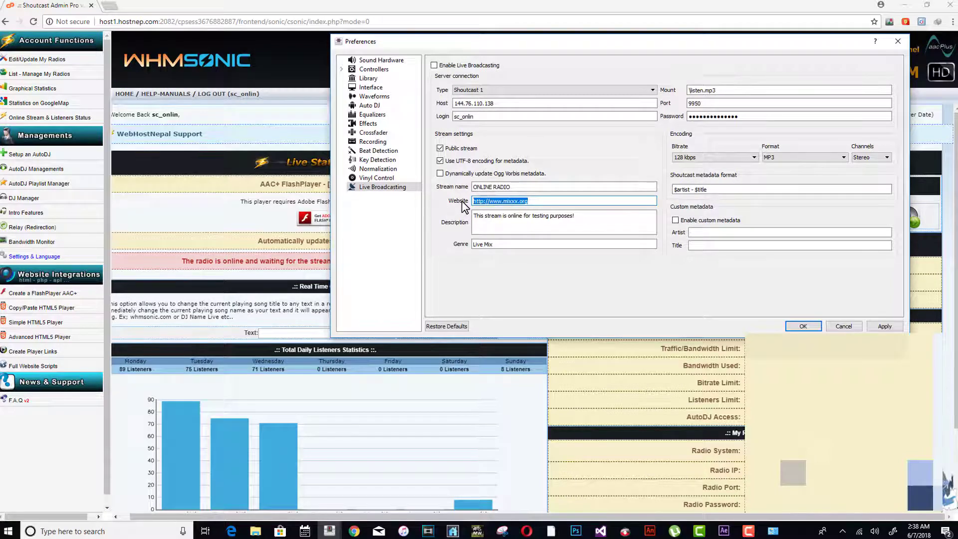
left_click(537, 201)
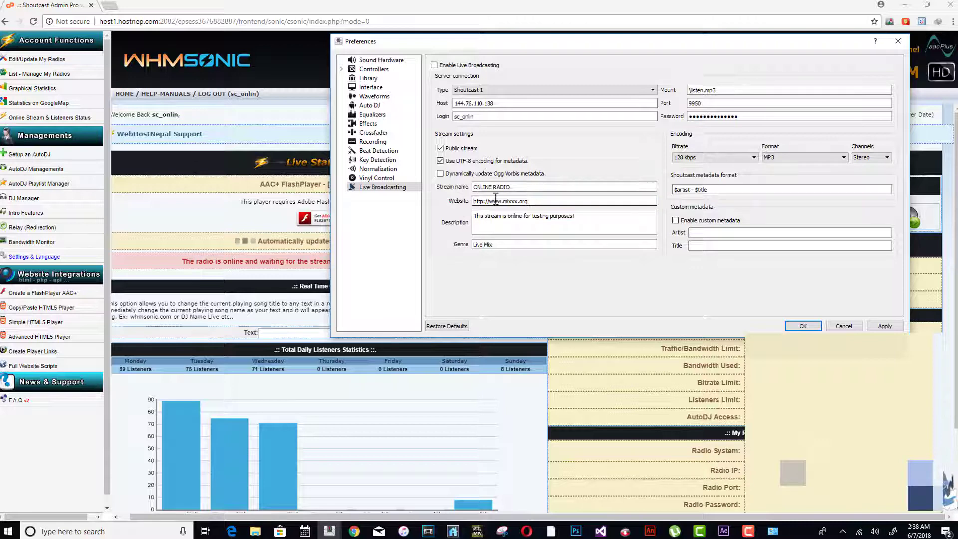
left_click_drag(525, 200, 500, 201)
key("BackSpace")
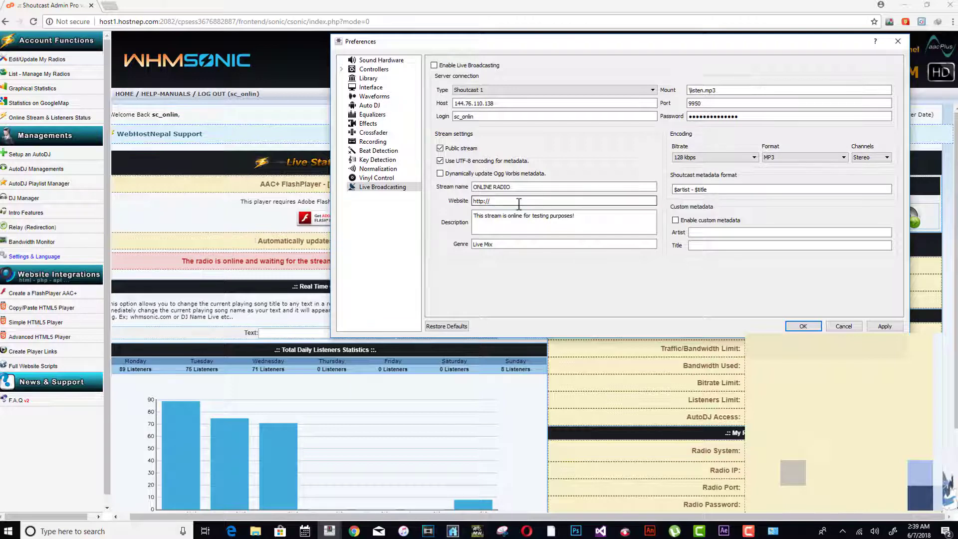
type("w")
key("BackSpace")
key("BackSpace")
type("www.himalradio.com")
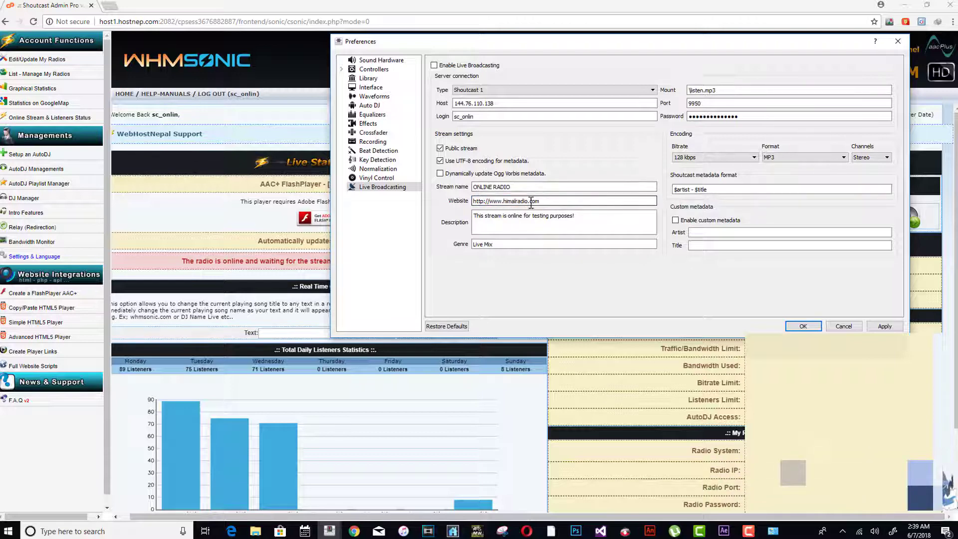
- Change the stream name to Himal Radio
left_click_drag(531, 203, 467, 190)
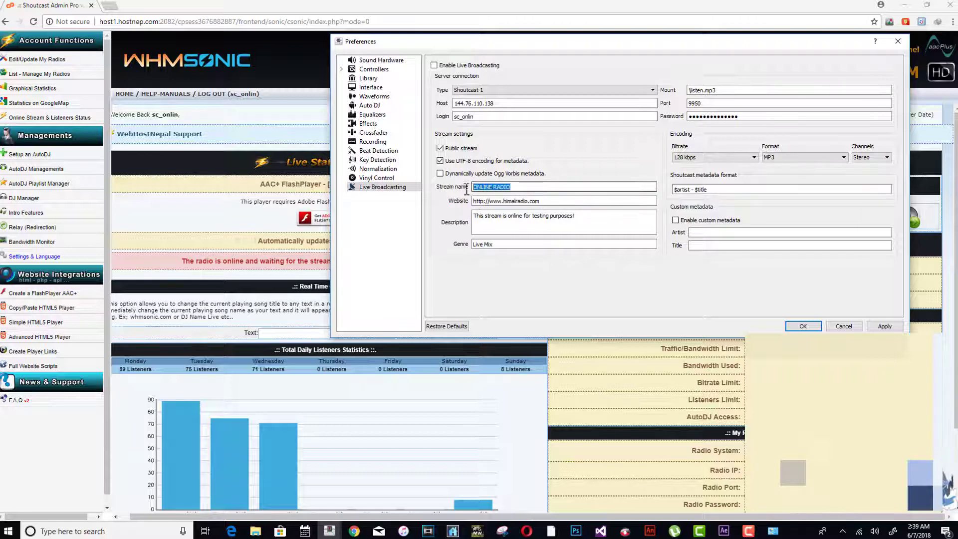
type("him")
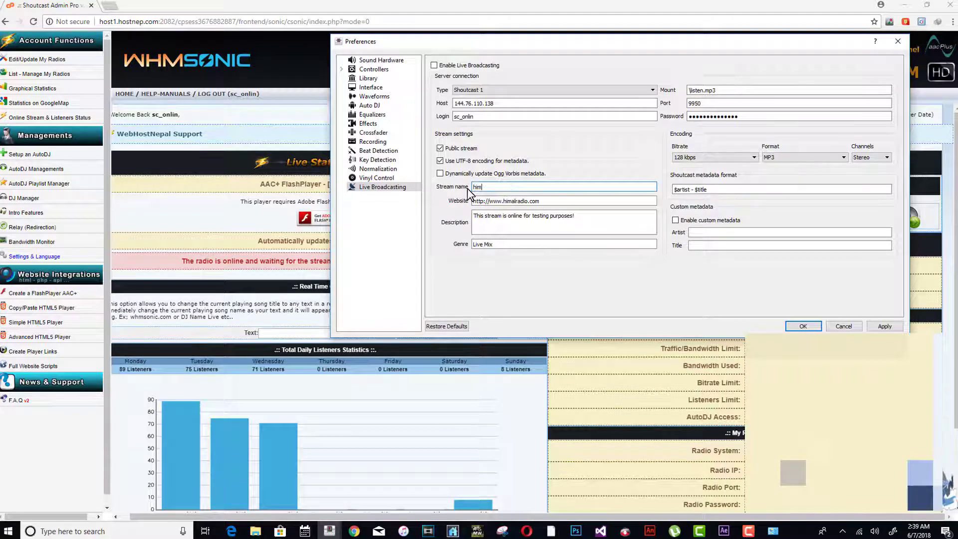
type("Himal Radio")
- Replace the stream description with "this is the live radio from himal radio..."
left_click_drag(579, 216, 441, 218)
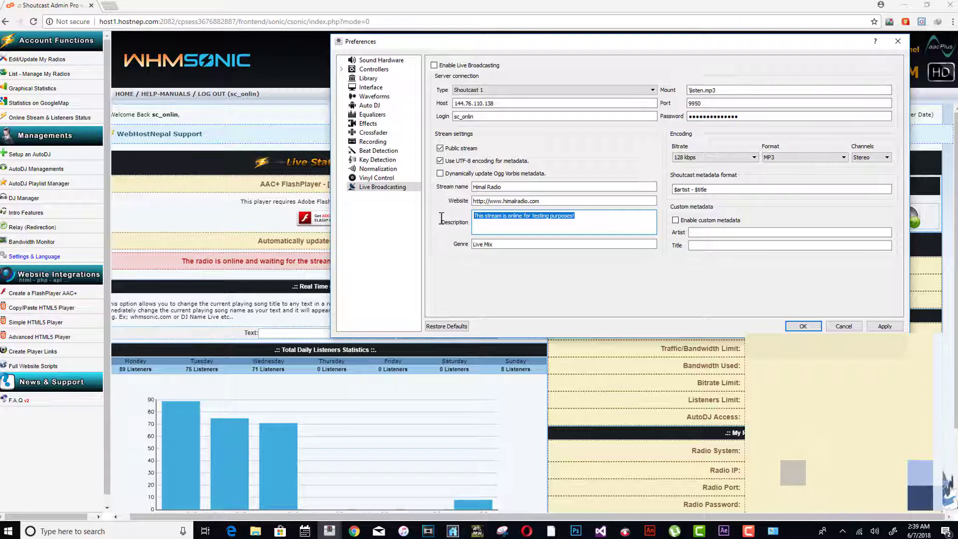
key("BackSpace")
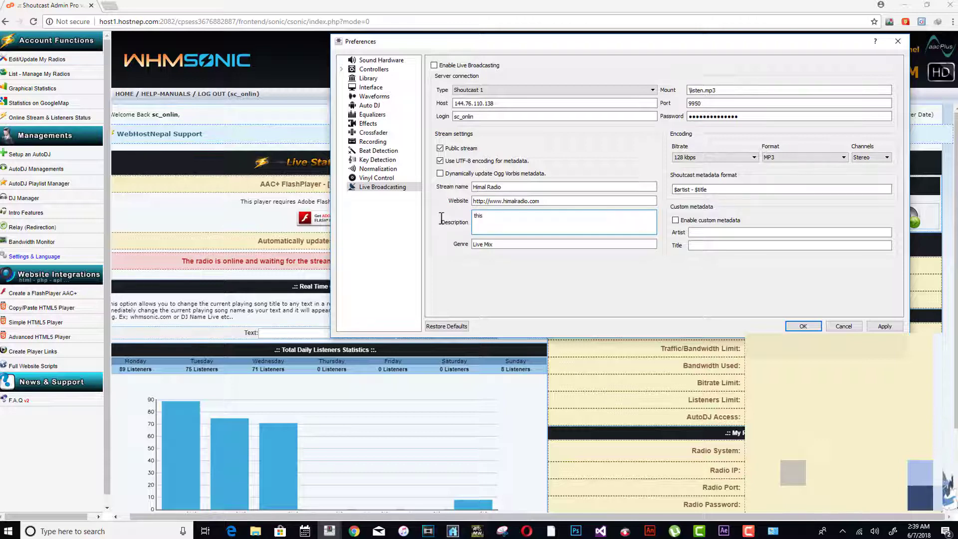
type("this is the live radio from himal radio...")
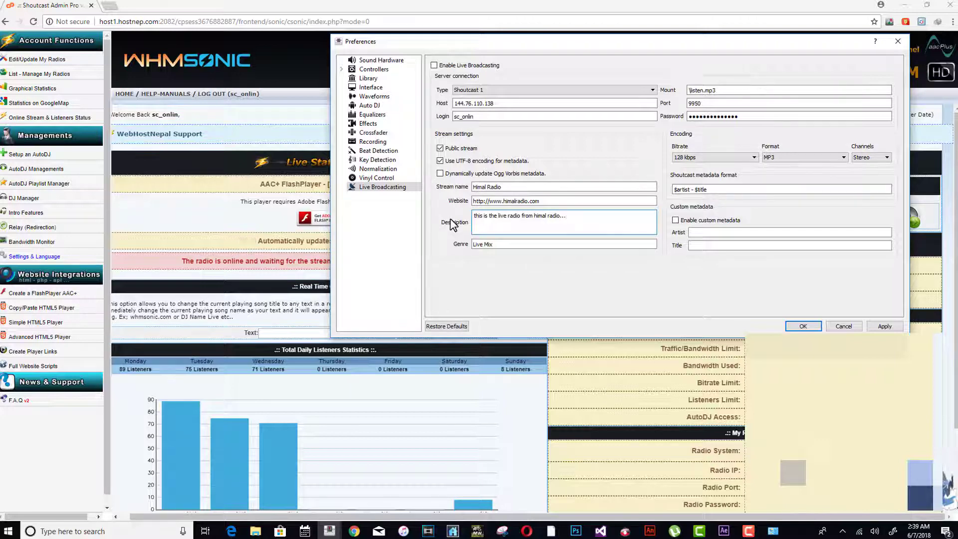
- Replace the stream's genre with "live mix"
left_click(477, 245)
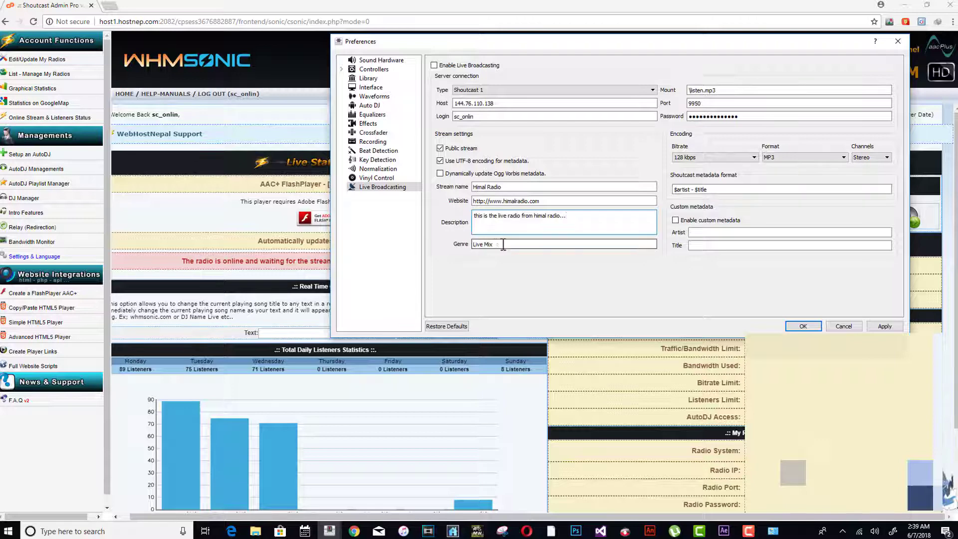
left_click_drag(474, 245, 492, 245)
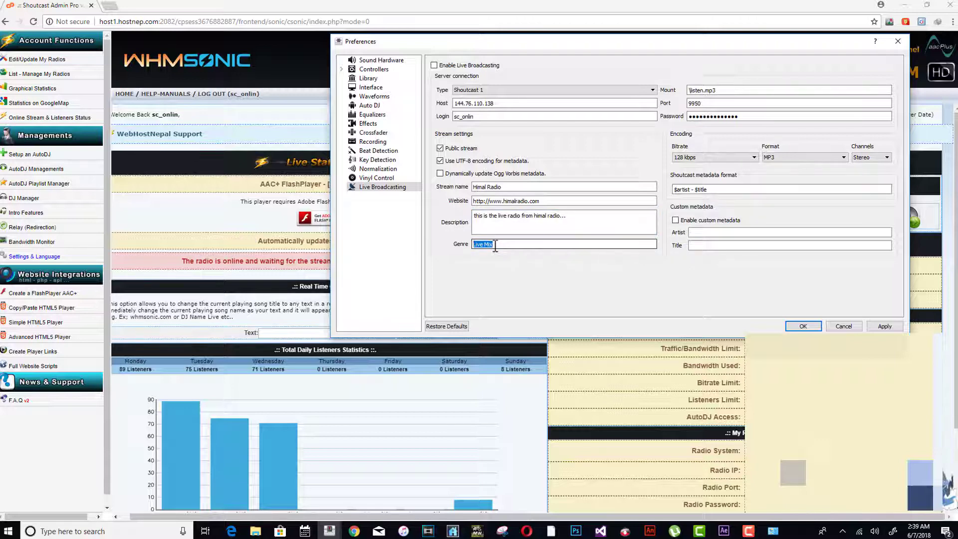
key("BackSpace")
type("live m")
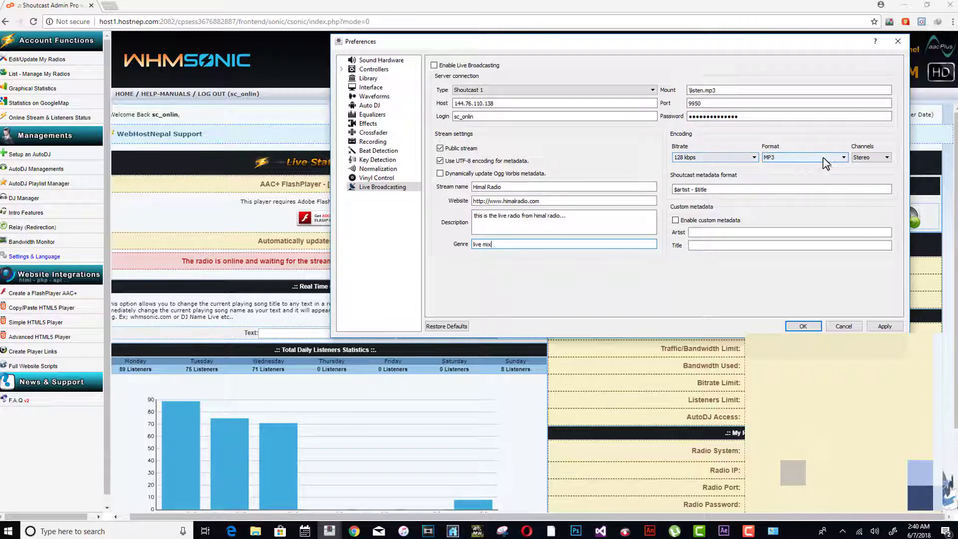
- Choose Stereo channels and the MP3 format for the stream encoding
left_click(867, 158)
left_click(864, 166)
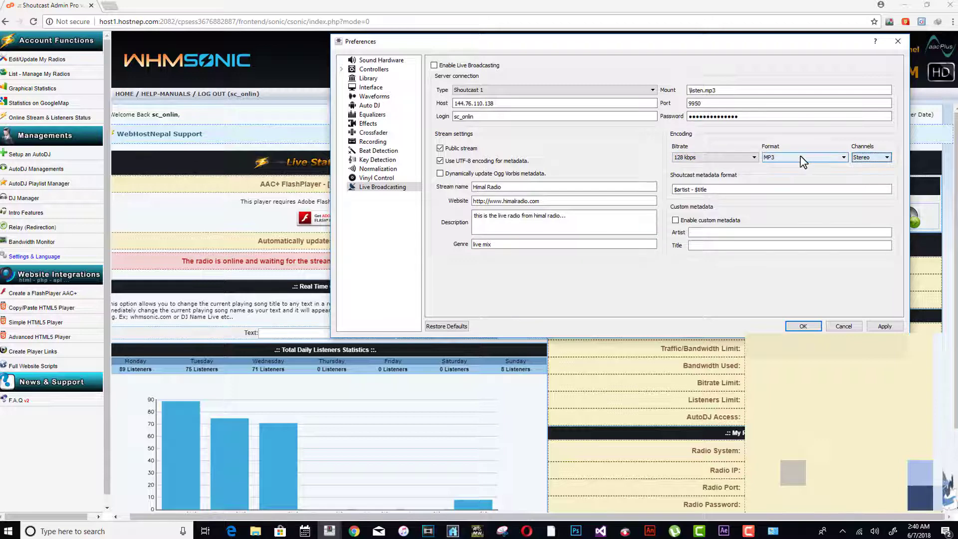
left_click(803, 158)
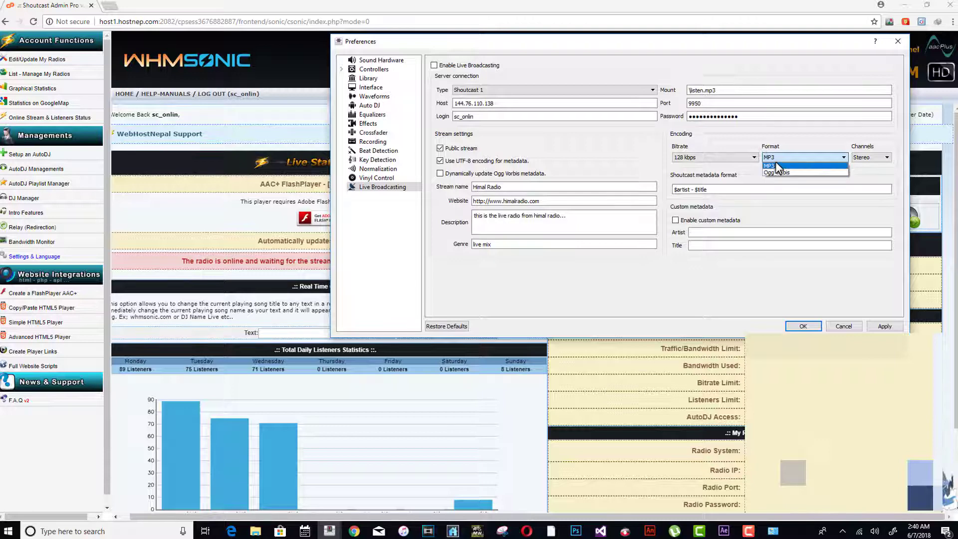
left_click(775, 165)
- Set the stream encoding bitrate to 96 kbps
left_click(719, 159)
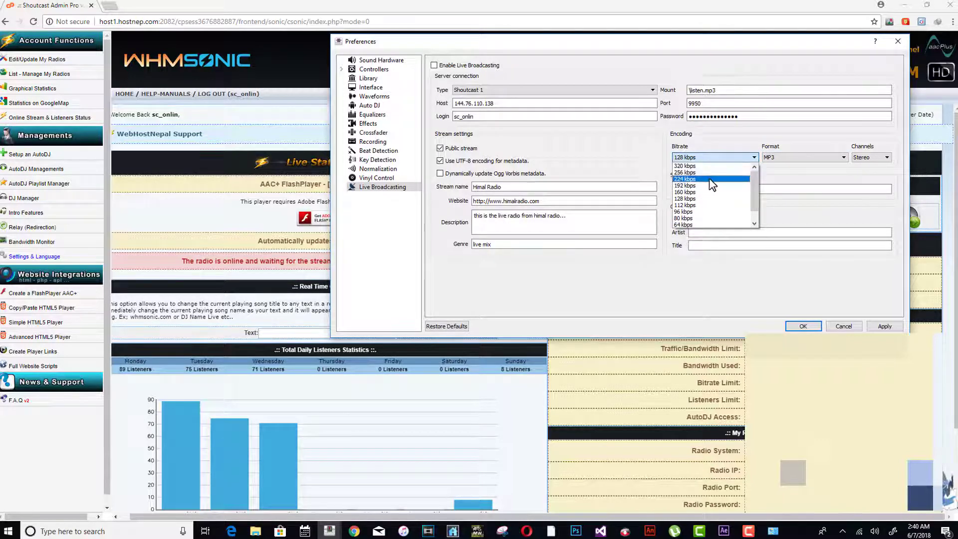
left_click(704, 199)
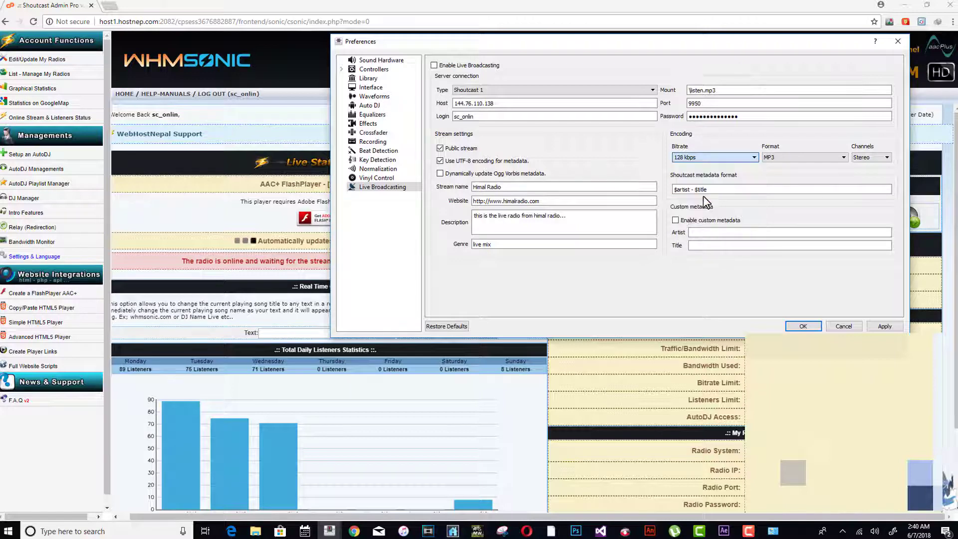
left_click(710, 156)
left_click(684, 212)
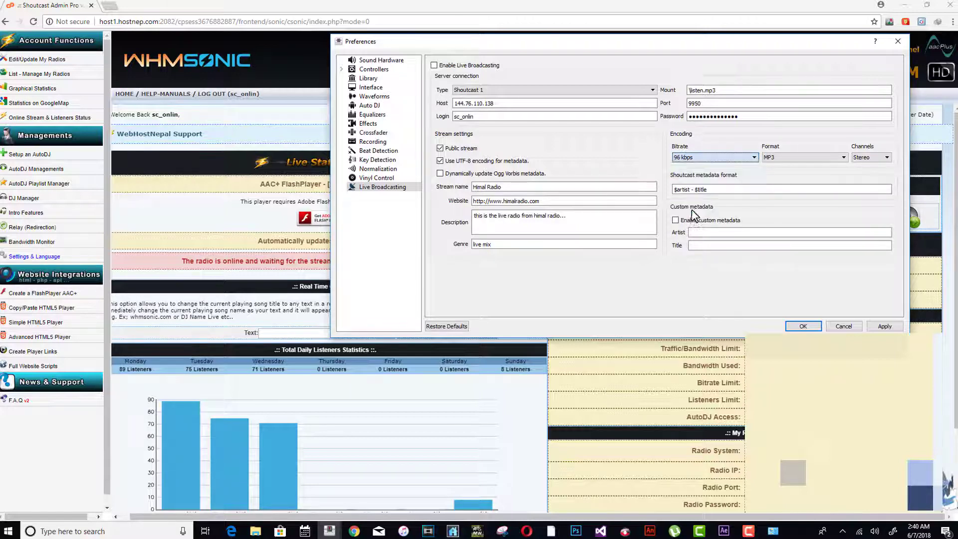
left_click(739, 157)
left_click(713, 213)
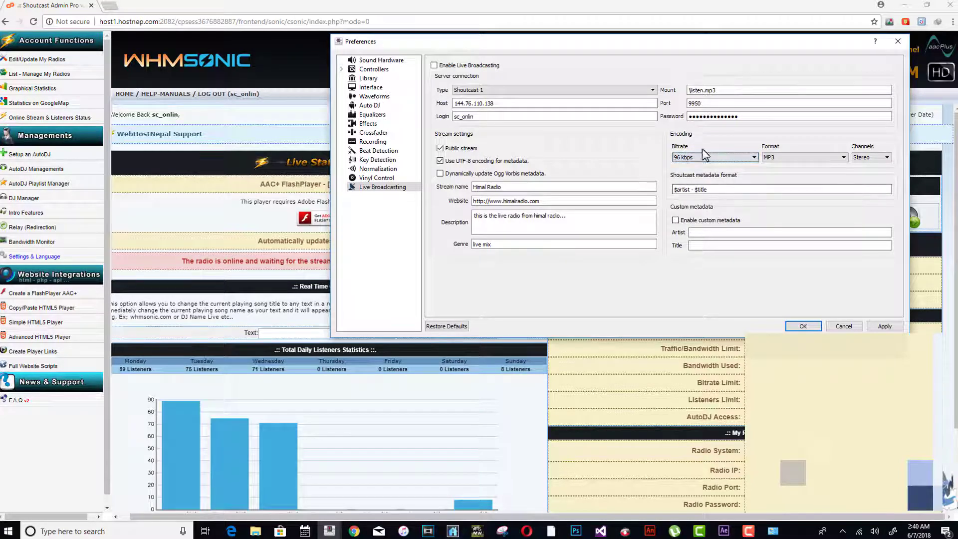
- Check the account's Bitrate Limit in WHMSonic against the available bitrates in Mixxx and select 96 kbps again for the encoding
key("alt+Tab")
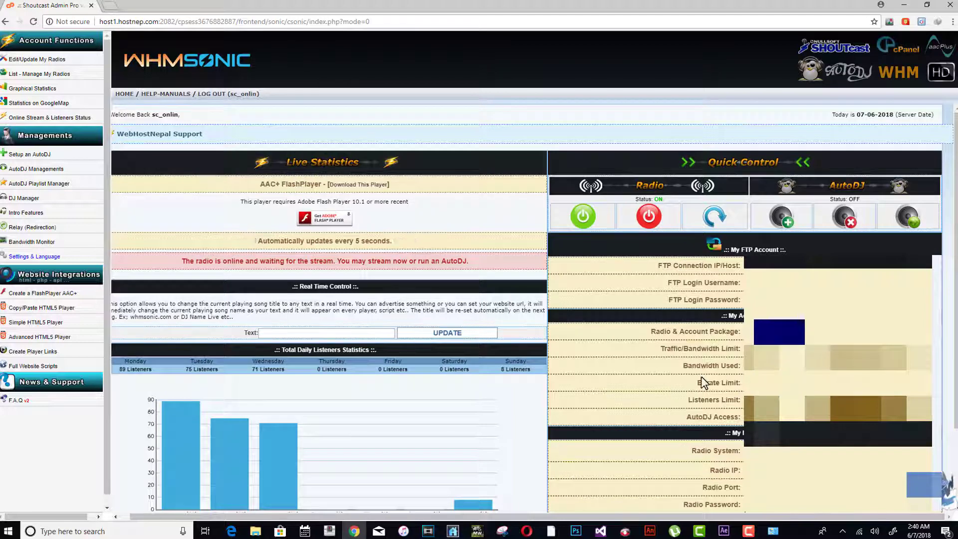
left_click_drag(696, 382, 750, 384)
key("alt+Tab")
left_click(704, 157)
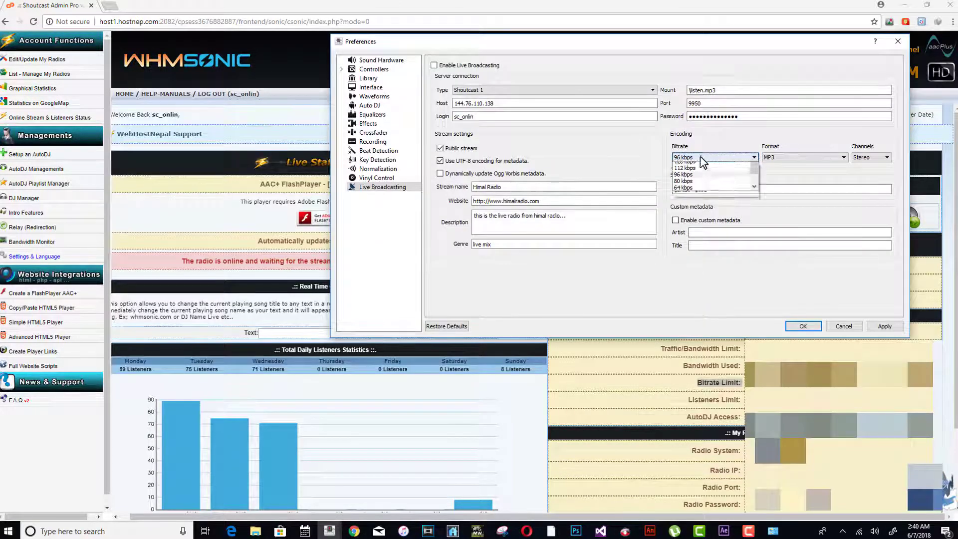
left_click(694, 211)
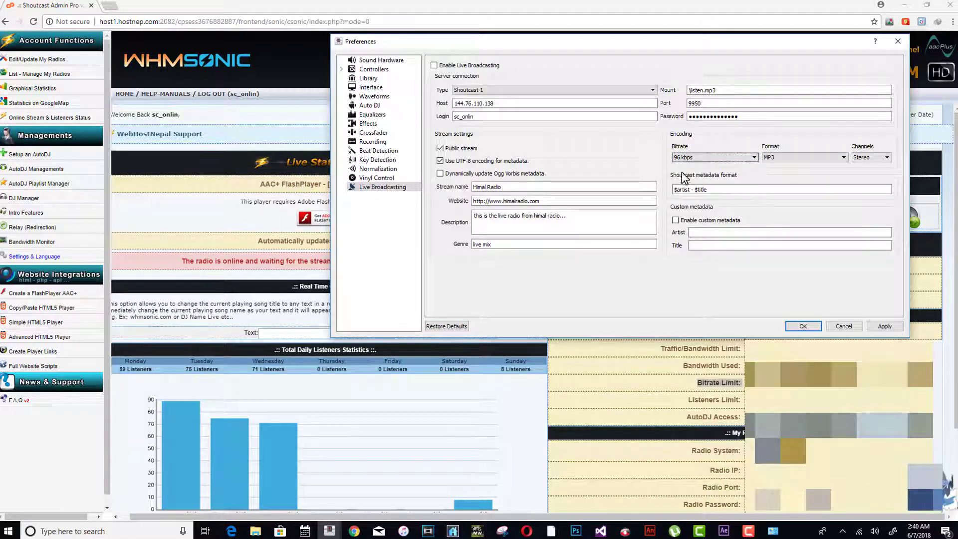
key("alt+Tab")
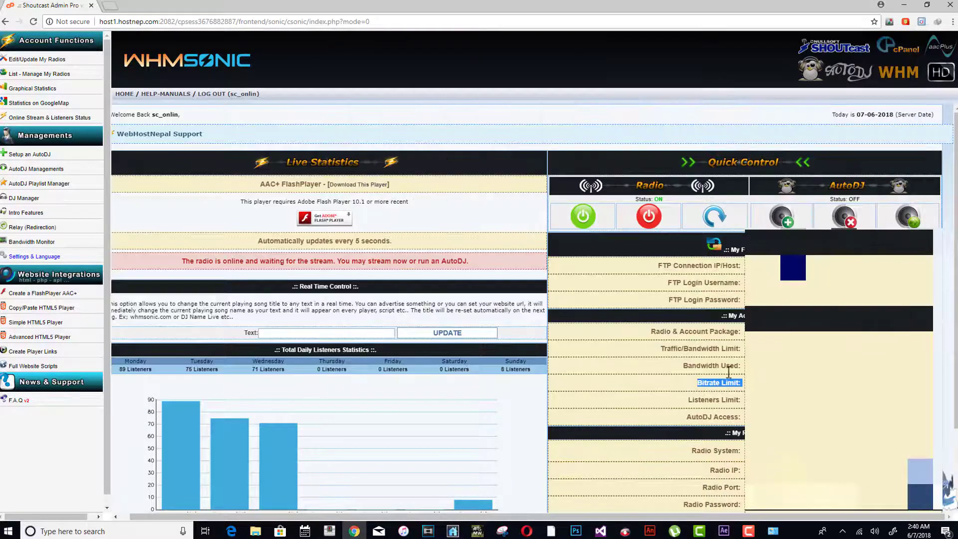
key("alt+Tab")
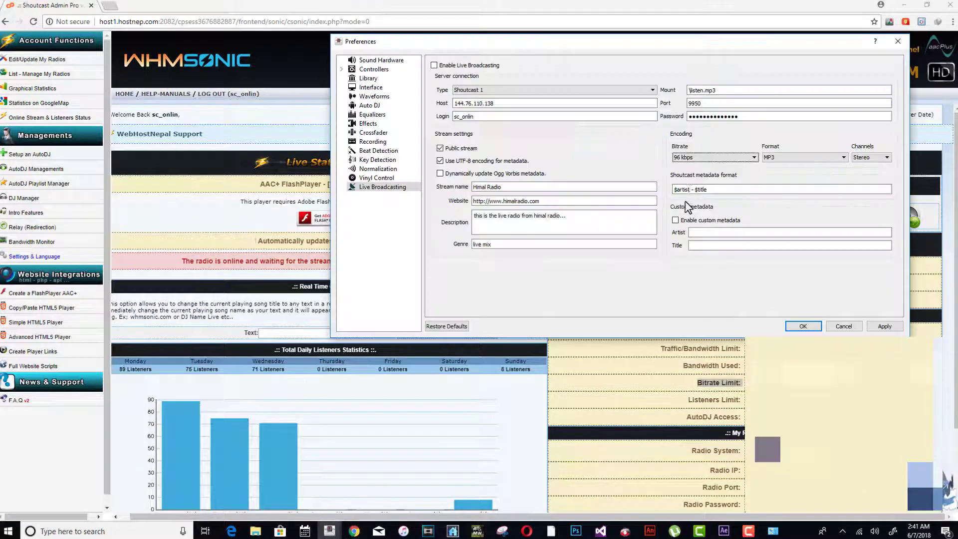
left_click(695, 158)
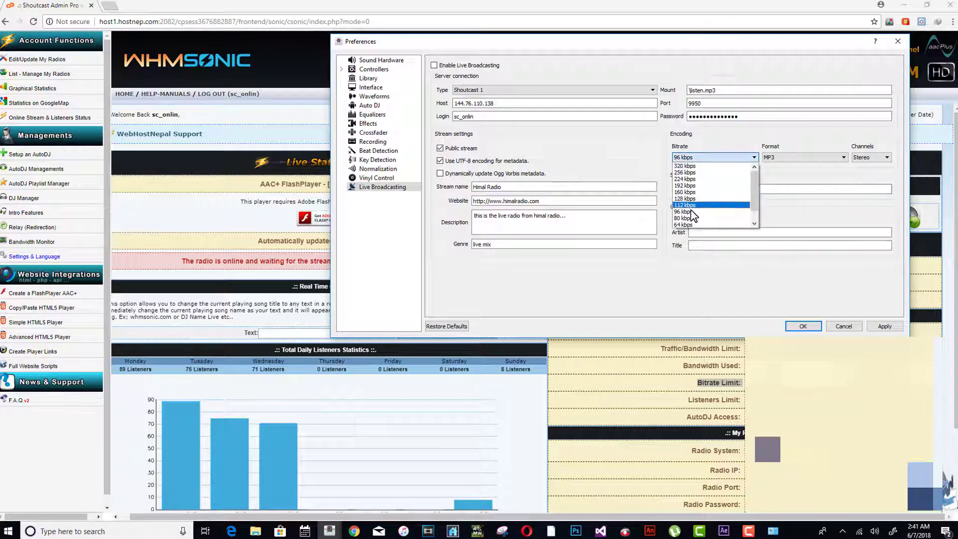
left_click(689, 212)
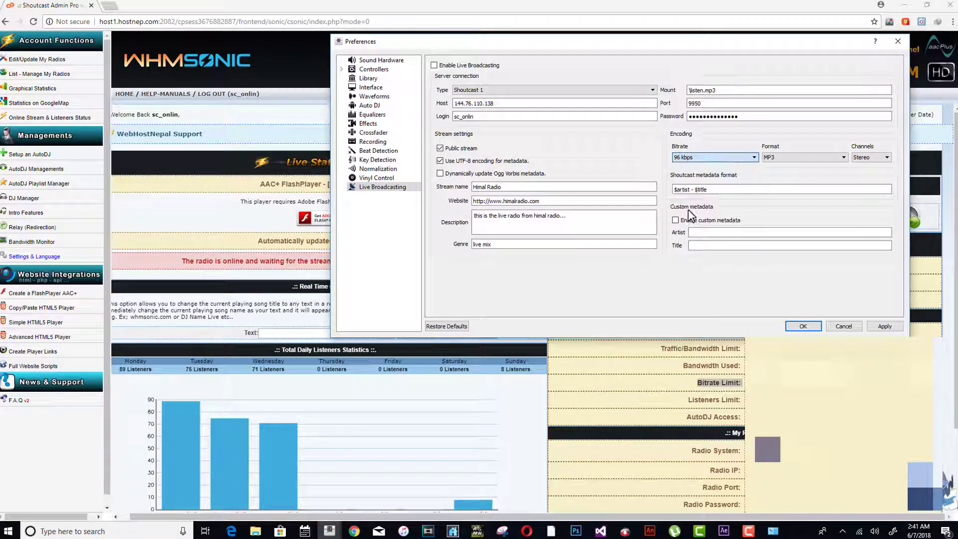
- Enable live broadcasting, apply the settings to connect to the streaming server, and close the preferences
left_click(435, 65)
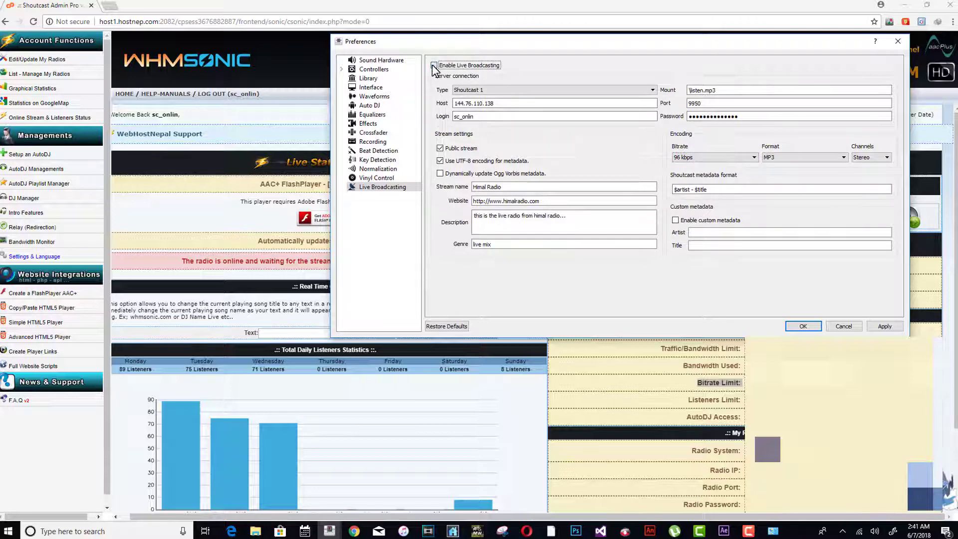
left_click(881, 326)
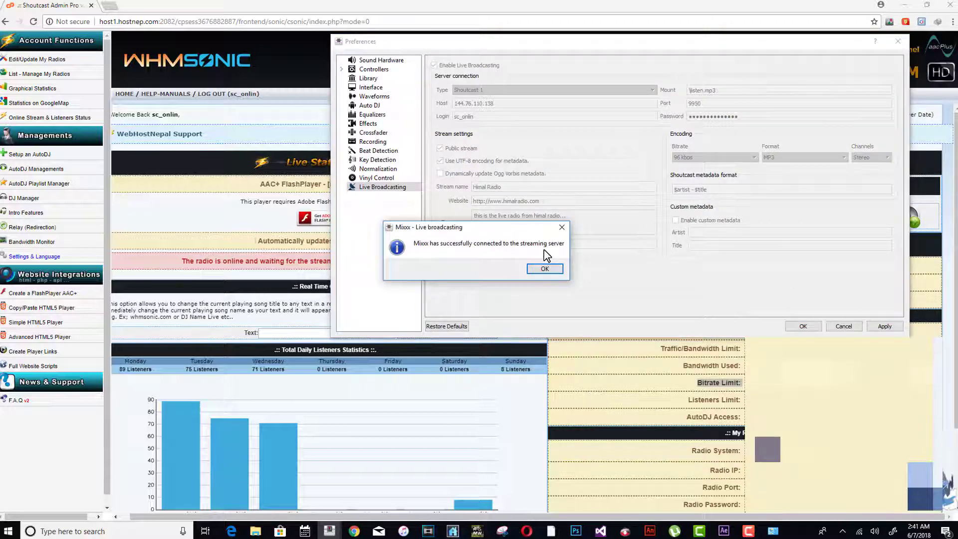
left_click(546, 270)
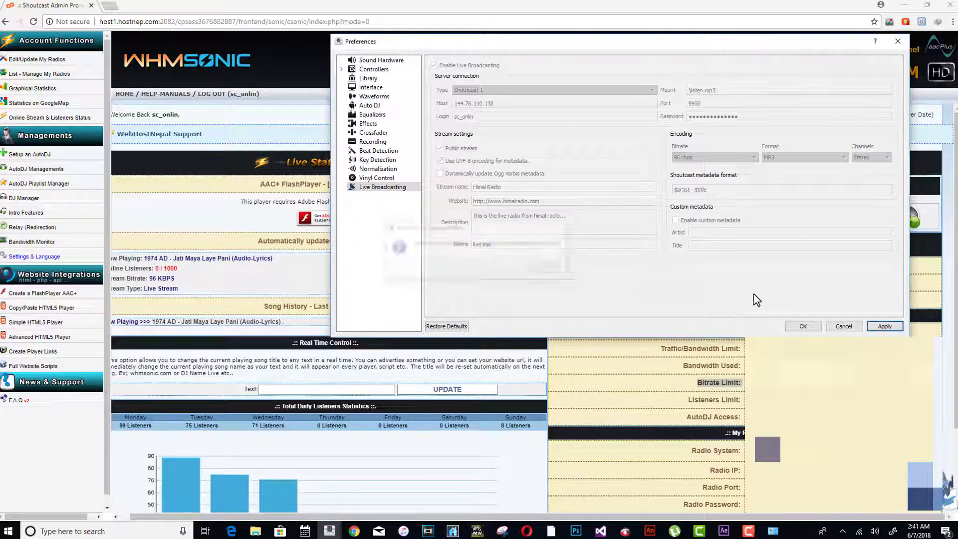
left_click(803, 326)
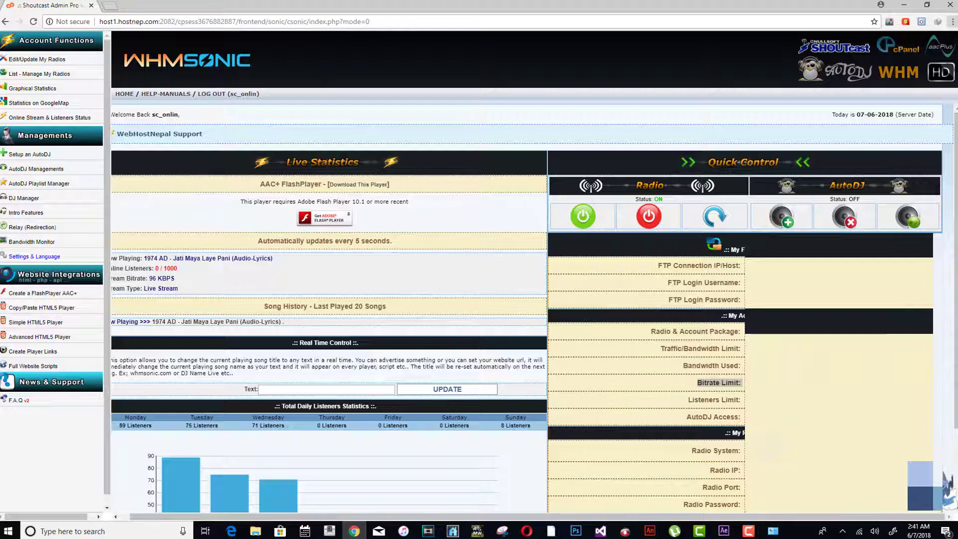
- Open the SHOUTcast status page at host1.hostnep.com:9950 in the browser
left_click(364, 22)
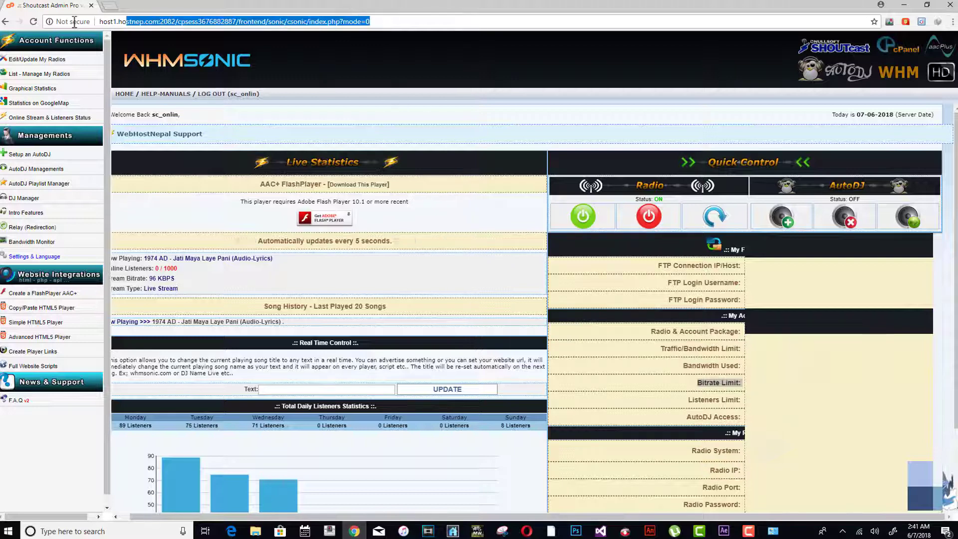
type("host1.hostnep.com:9950")
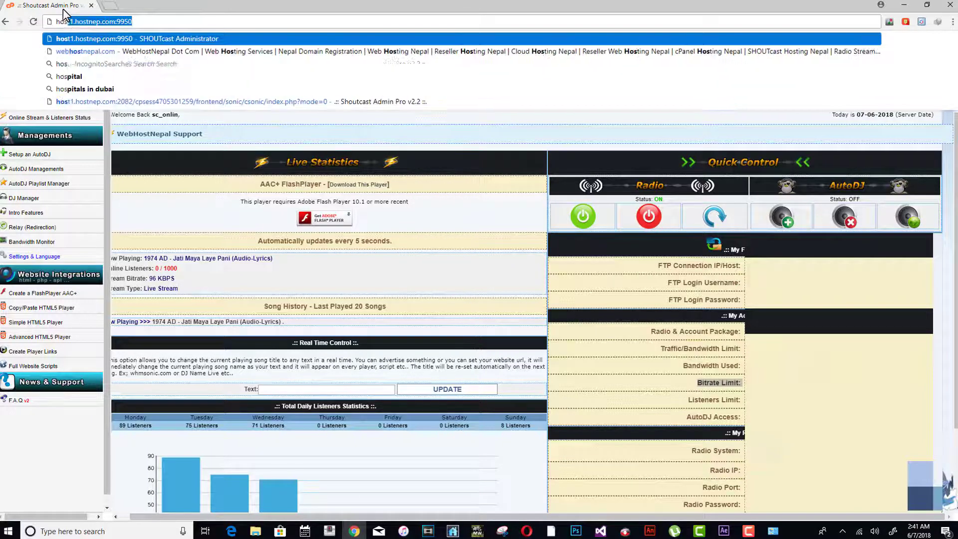
key("Return")
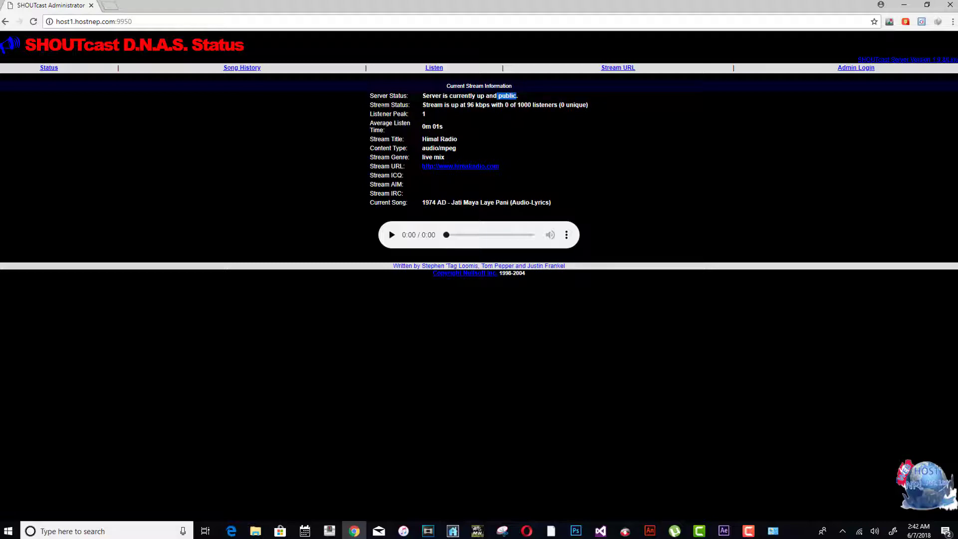
- Examine the listener peak, listener count and capacity, stream title and current song on the SHOUTcast status page
double_click(424, 114)
double_click(506, 105)
left_click_drag(518, 105, 558, 105)
left_click(506, 105)
left_click_drag(421, 139, 458, 140)
key("alt+Tab")
key("alt+Tab")
left_click_drag(453, 202, 550, 203)
- Switch to Mixxx and load Iktara from the Songs playlist into the empty deck 1
key("alt+Tab")
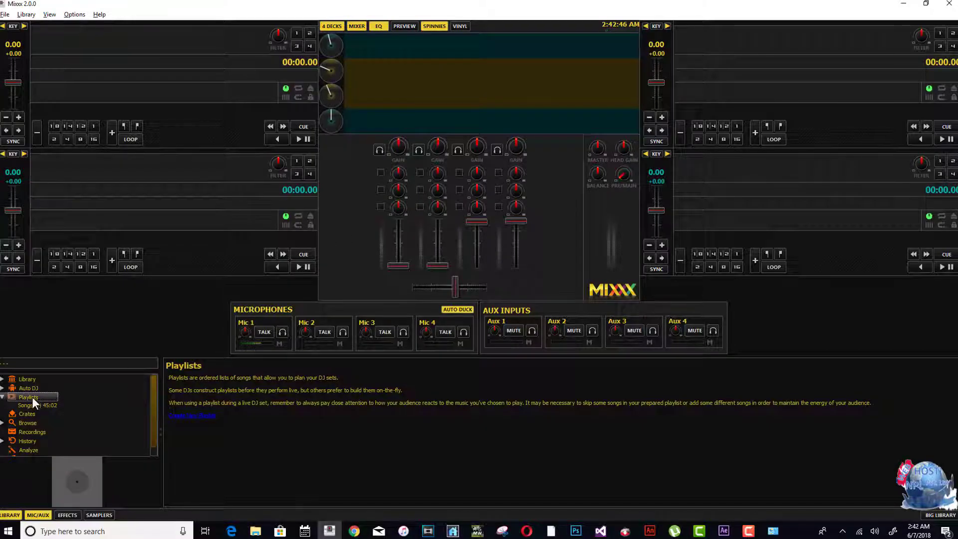
left_click(38, 405)
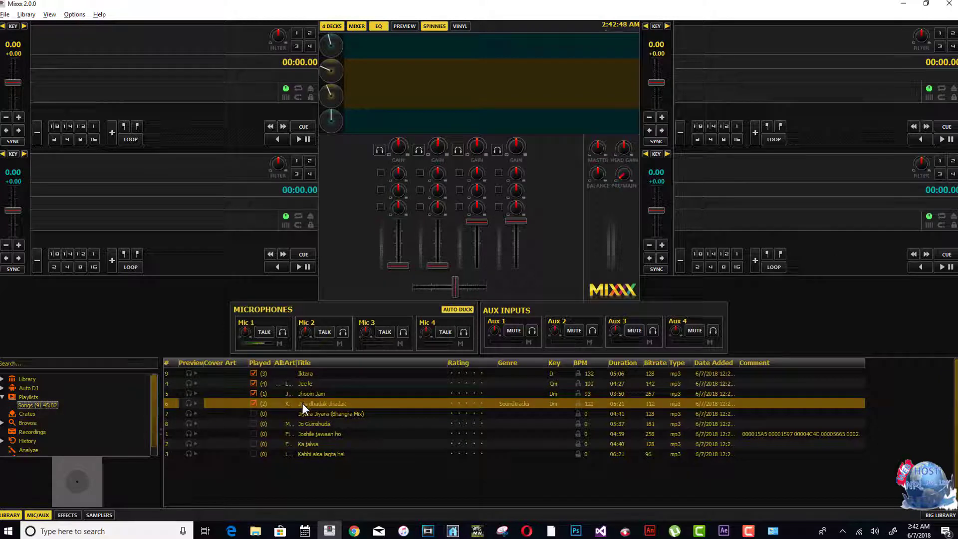
left_click_drag(298, 376, 121, 53)
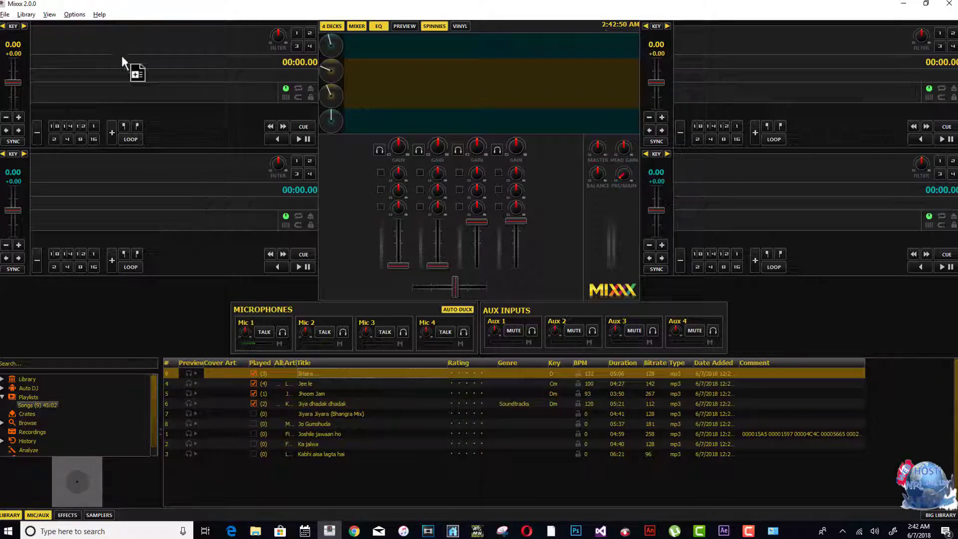
left_click_drag(117, 176, 113, 226)
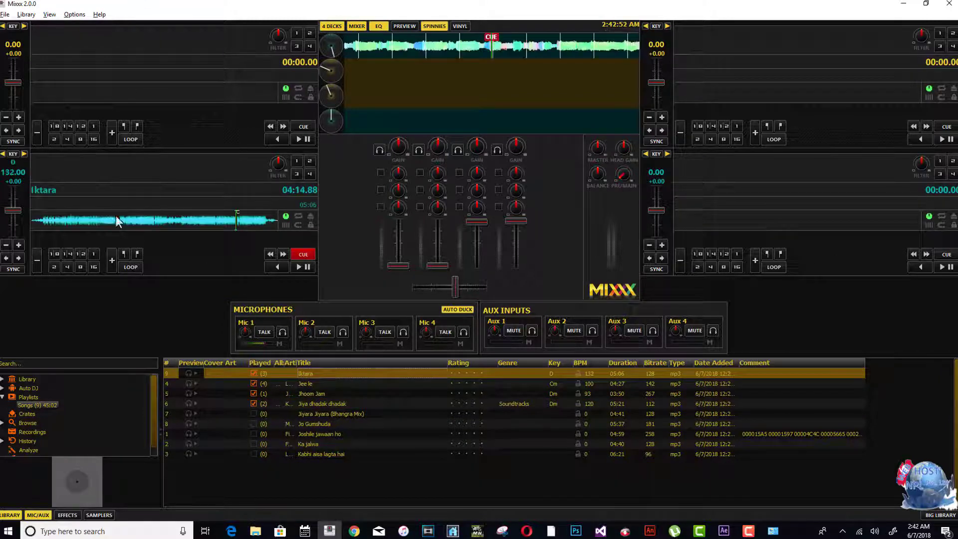
- Play Iktara from the beginning of the track and raise its deck's channel volume to maximum
left_click_drag(238, 219, 31, 220)
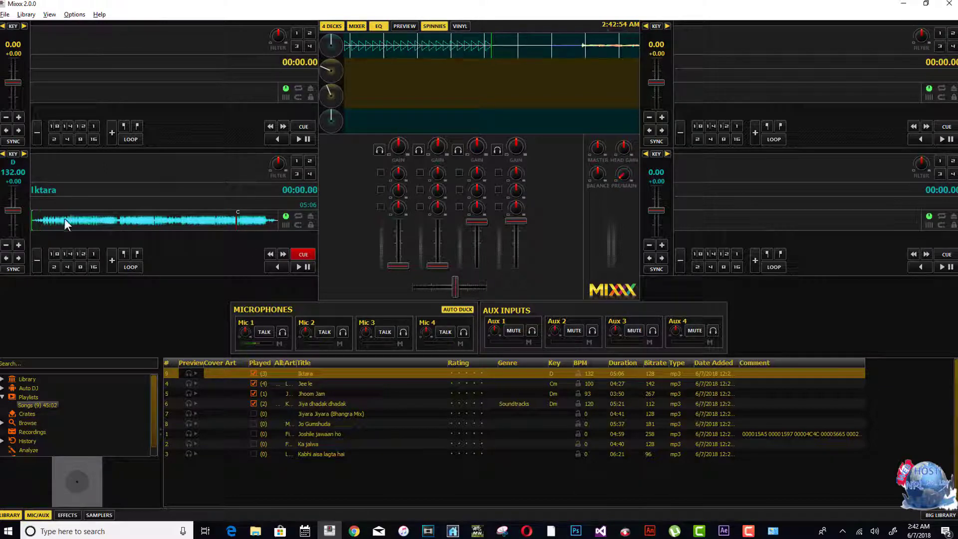
left_click(300, 266)
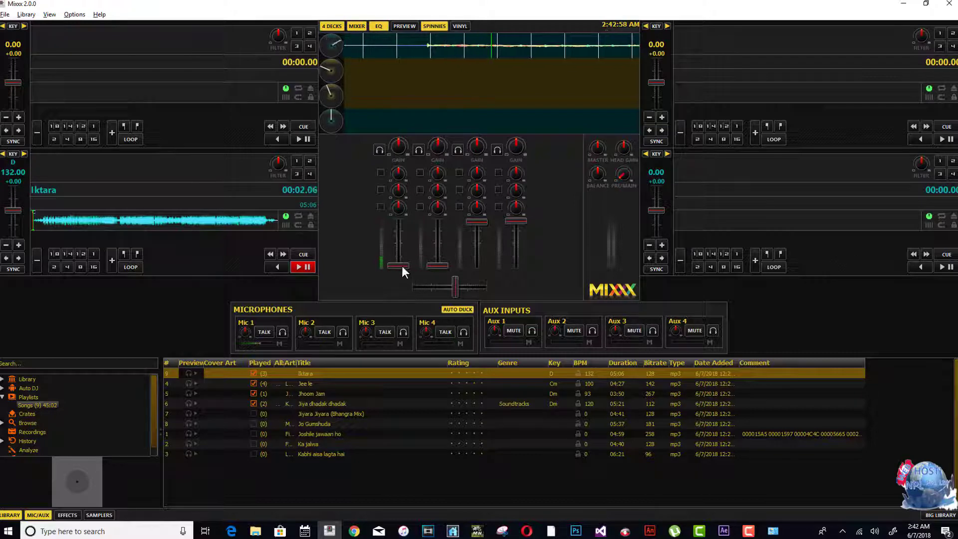
left_click_drag(402, 266, 409, 222)
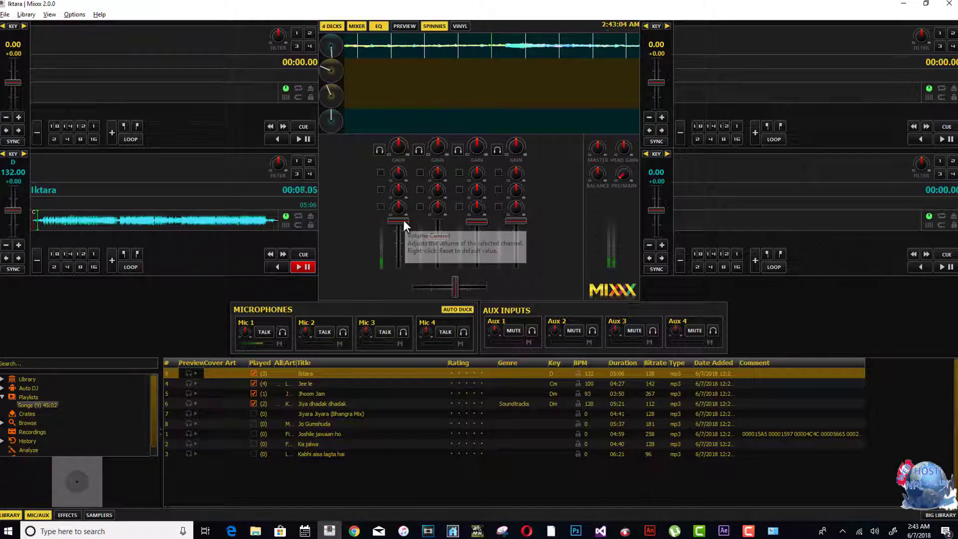
- Refresh the SHOUTcast status page in the browser and compare its current song with the track playing in Mixxx
key("alt+Tab")
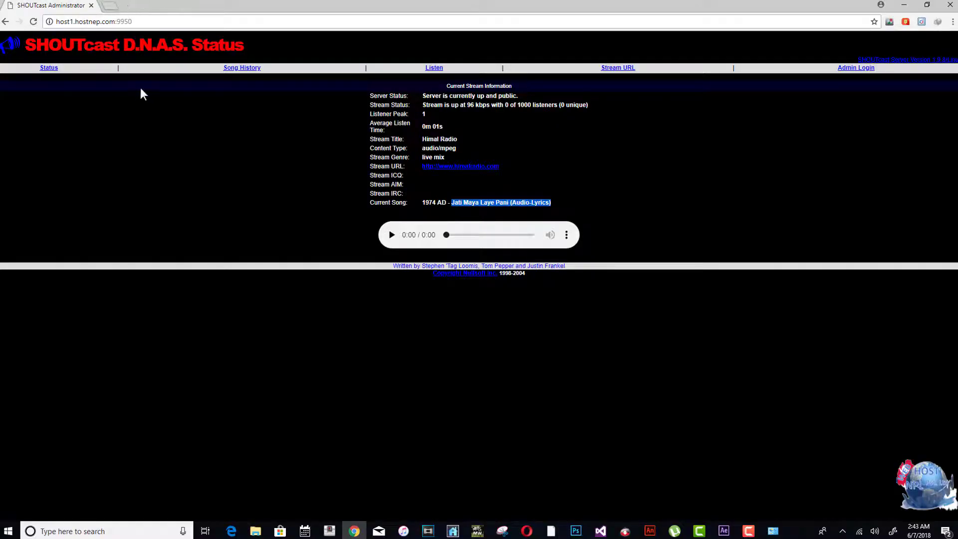
key("F5")
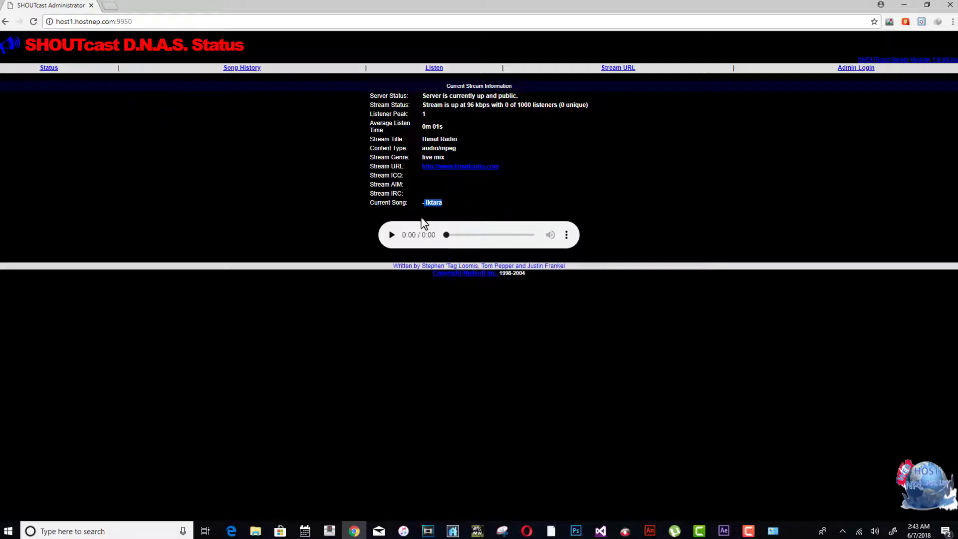
key("alt+Tab")
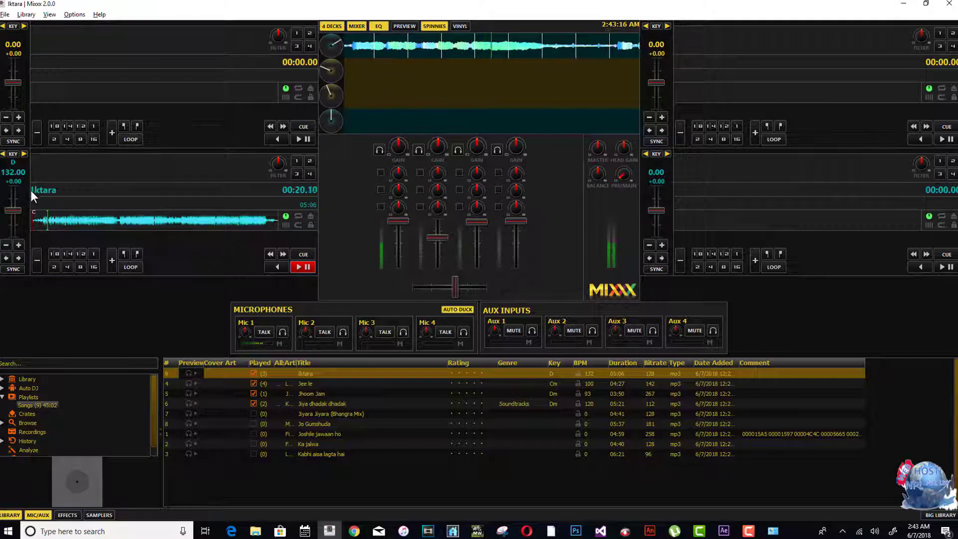
- Return to the SHOUTcast status page, refresh it and check the number of listeners in the stream status
key("alt+Tab")
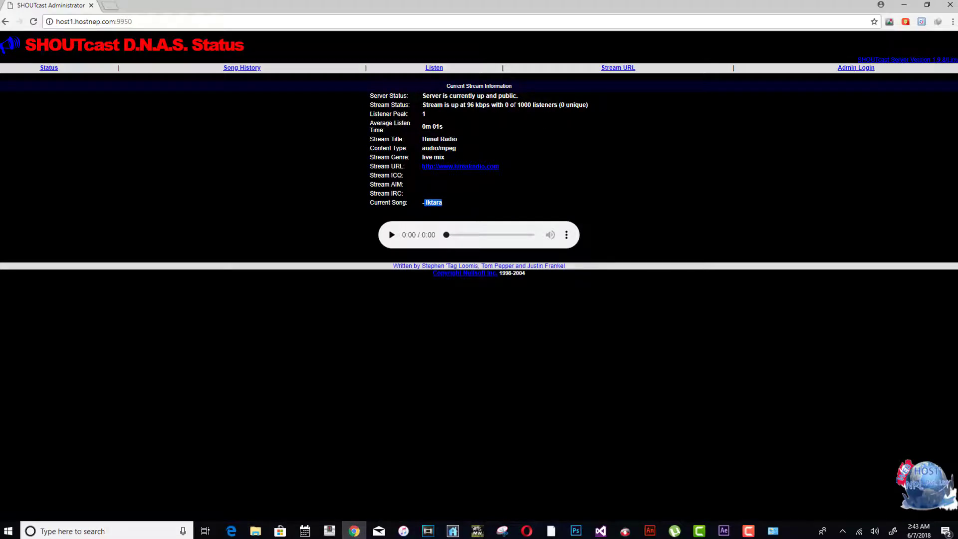
double_click(507, 105)
key("F5")
left_click(500, 96)
left_click(510, 141)
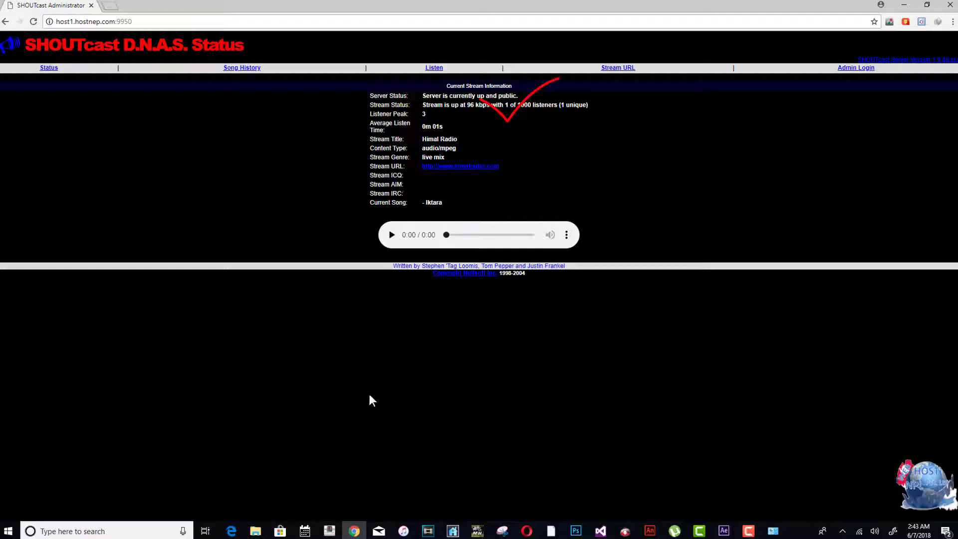
- Lower the Iktara deck's channel volume to minimum in Mixxx to hear the live stream from the status page's player
left_click(330, 532)
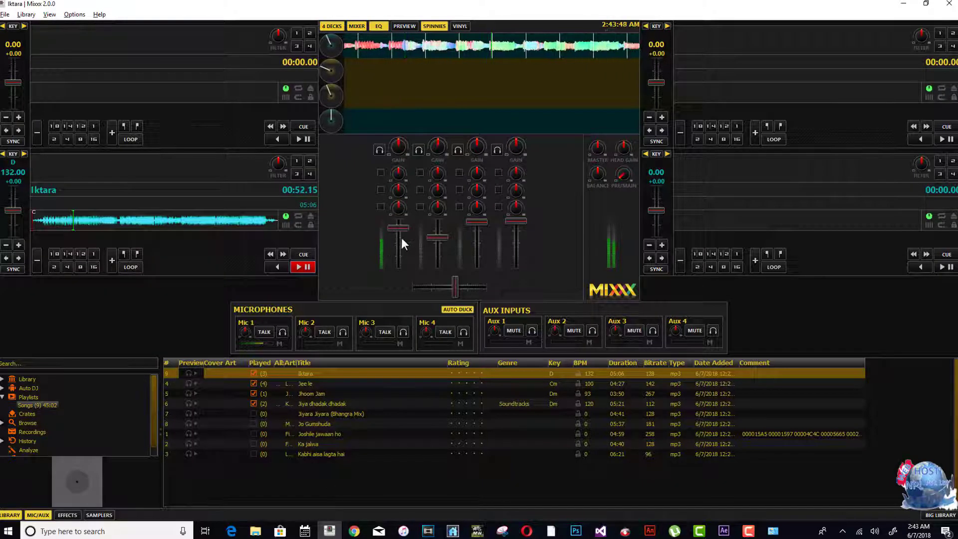
left_click_drag(402, 238, 402, 260)
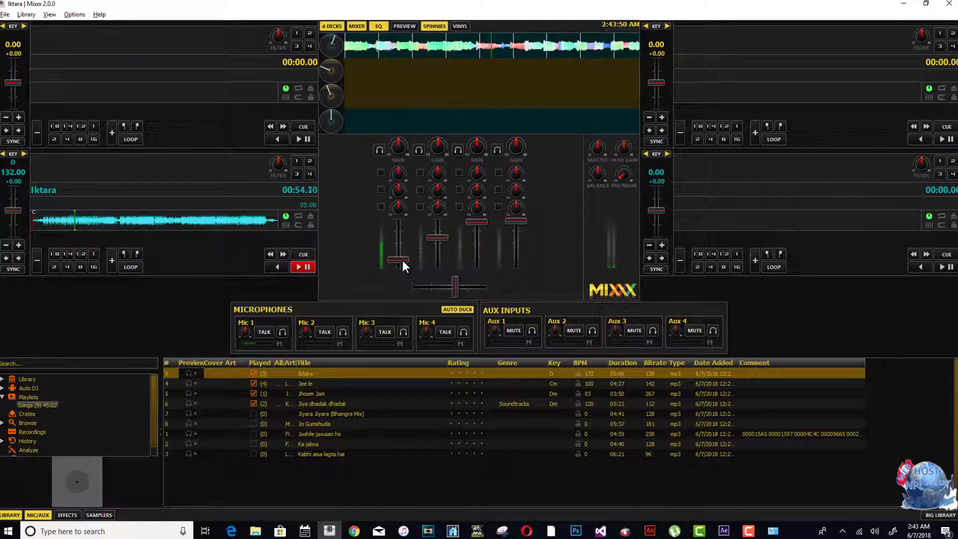
key("alt+Tab")
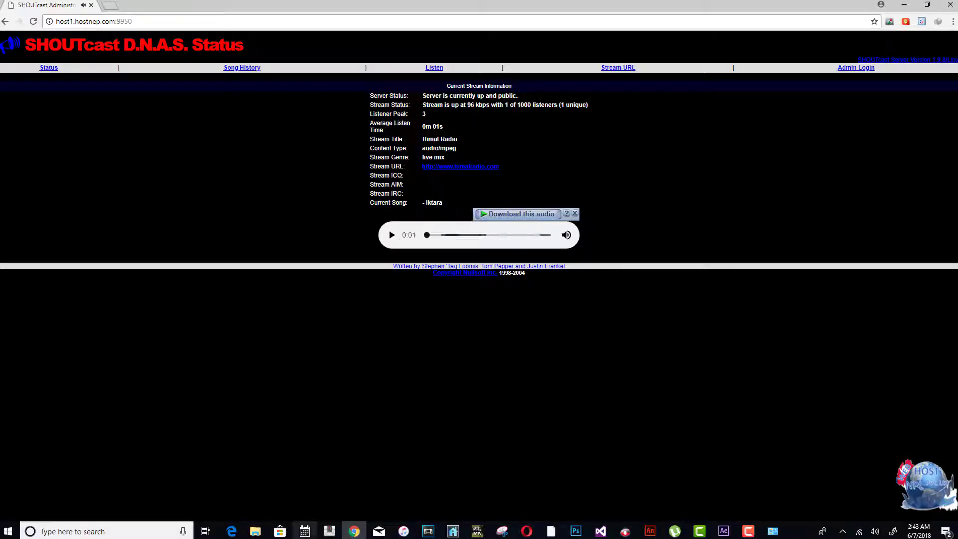
left_click(329, 530)
left_click_drag(399, 259, 399, 265)
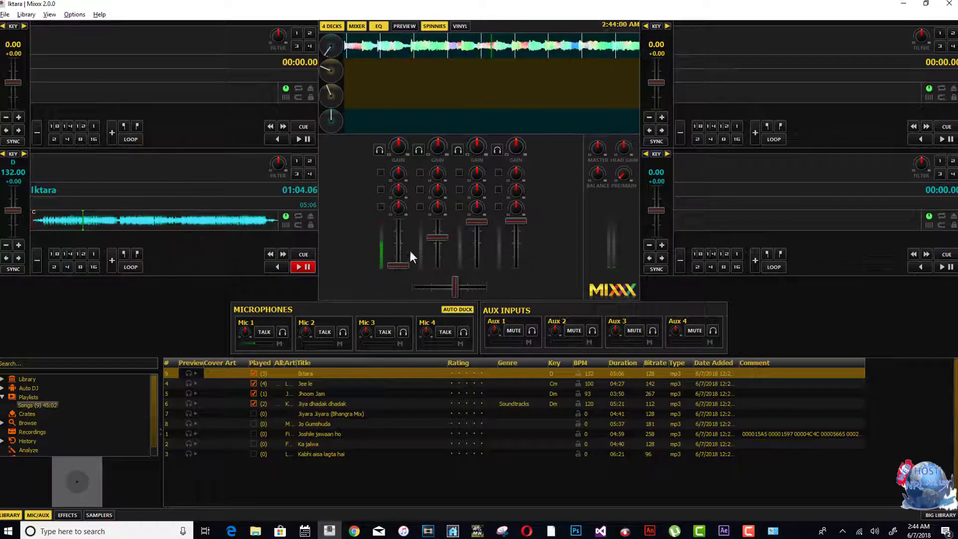
- Check the live stream's player on the SHOUTcast page, and raise the Iktara deck's channel volume close to maximum in Mixxx
left_click(354, 531)
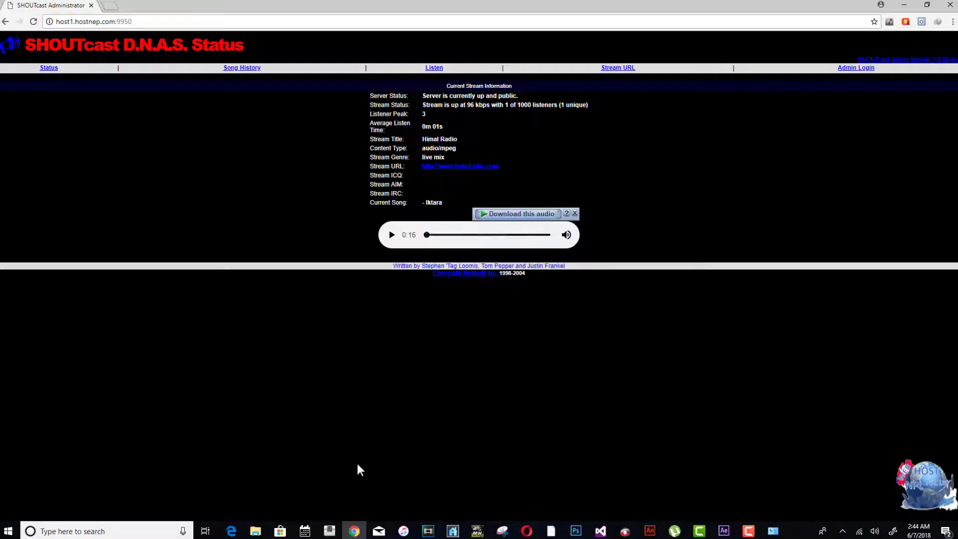
left_click(329, 531)
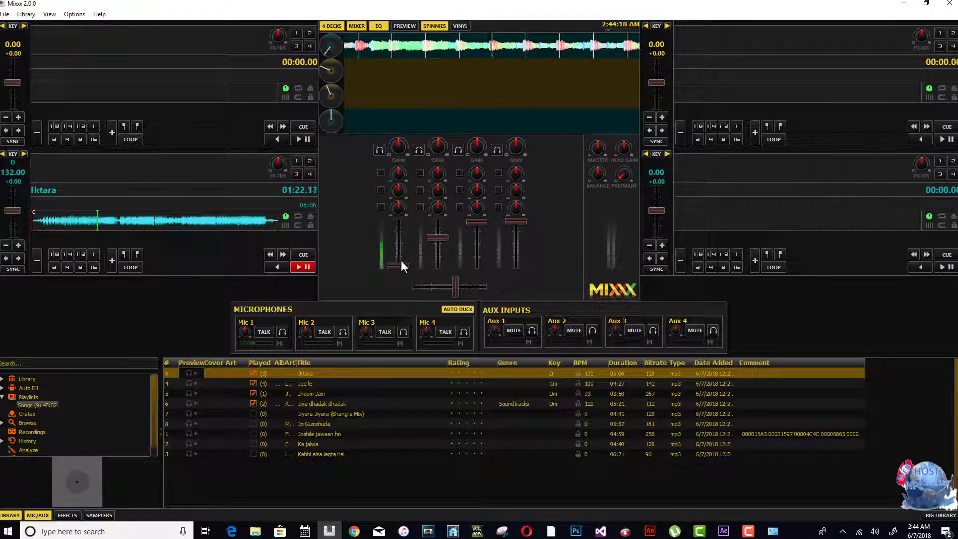
left_click_drag(399, 264, 397, 232)
- Examine the current number of listeners out of the allowed maximum on the SHOUTcast status page
left_click(354, 531)
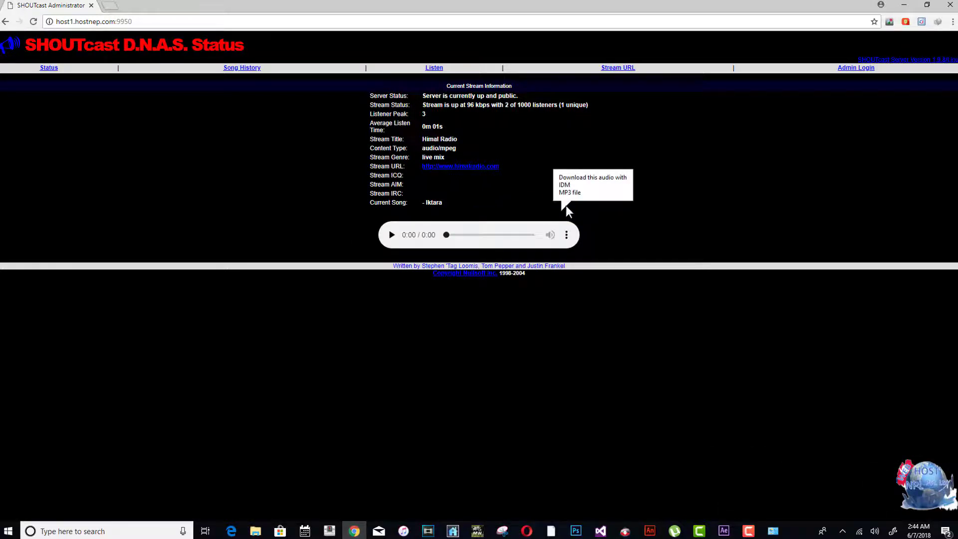
left_click_drag(524, 113, 505, 105)
double_click(517, 105)
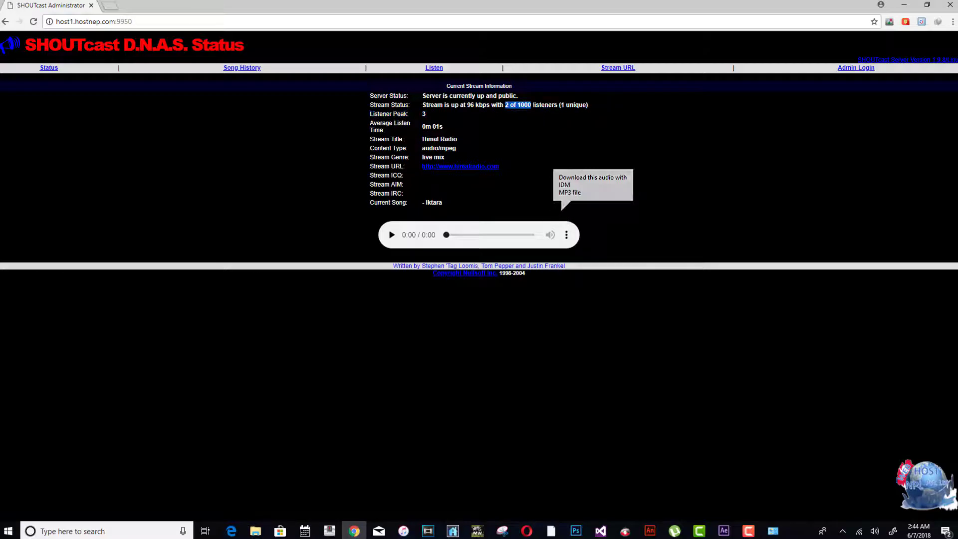
left_click(522, 128)
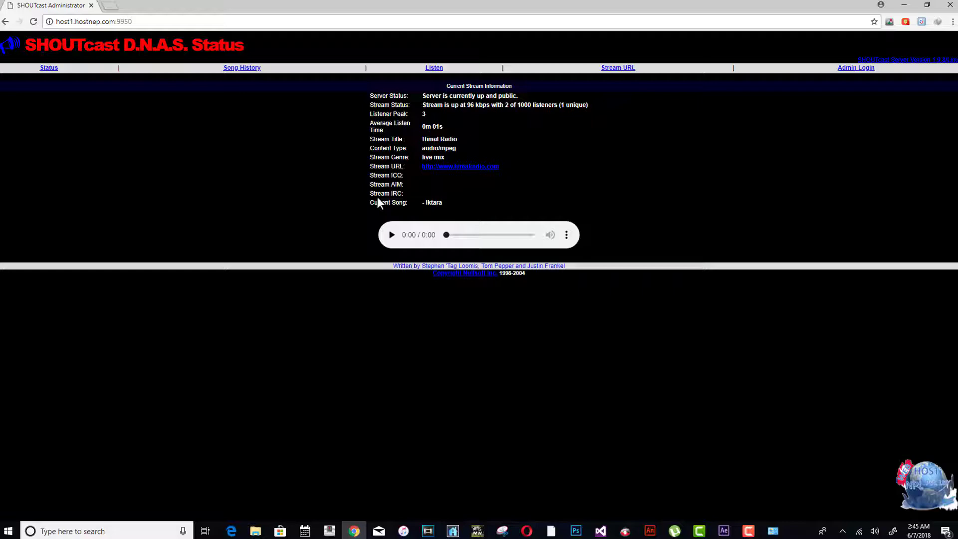
- Switch to Mixxx and review the server connection and stream settings in the Live Broadcasting preferences
key("alt+Tab")
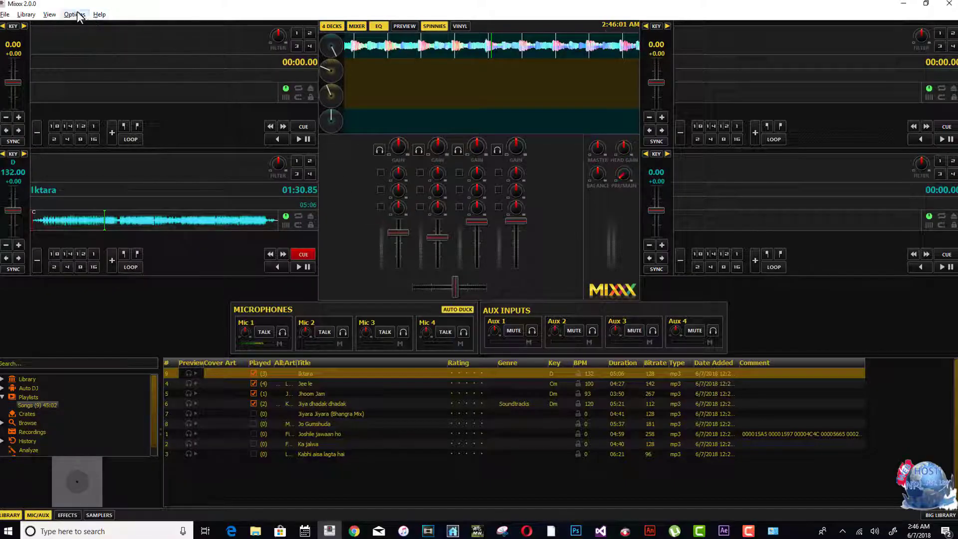
left_click(75, 15)
left_click(108, 82)
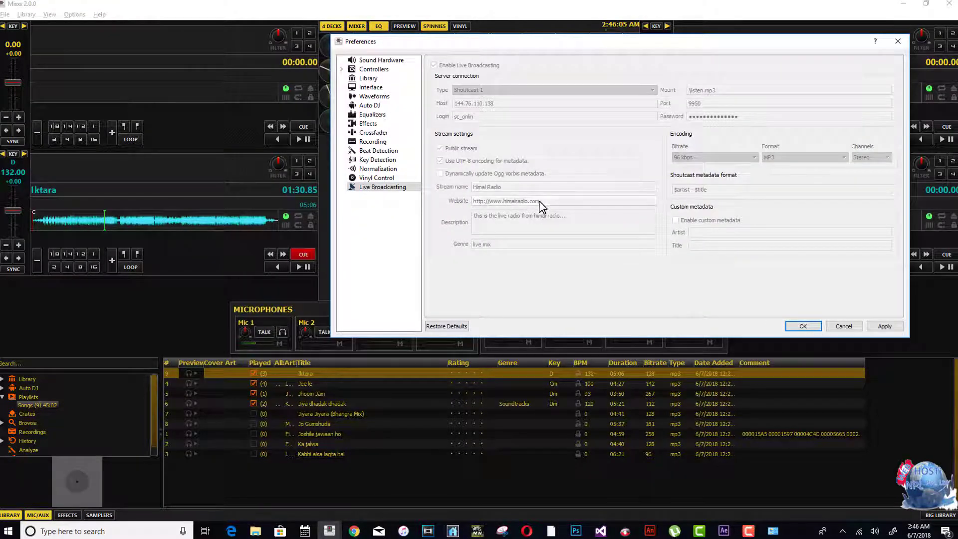
key("Escape")
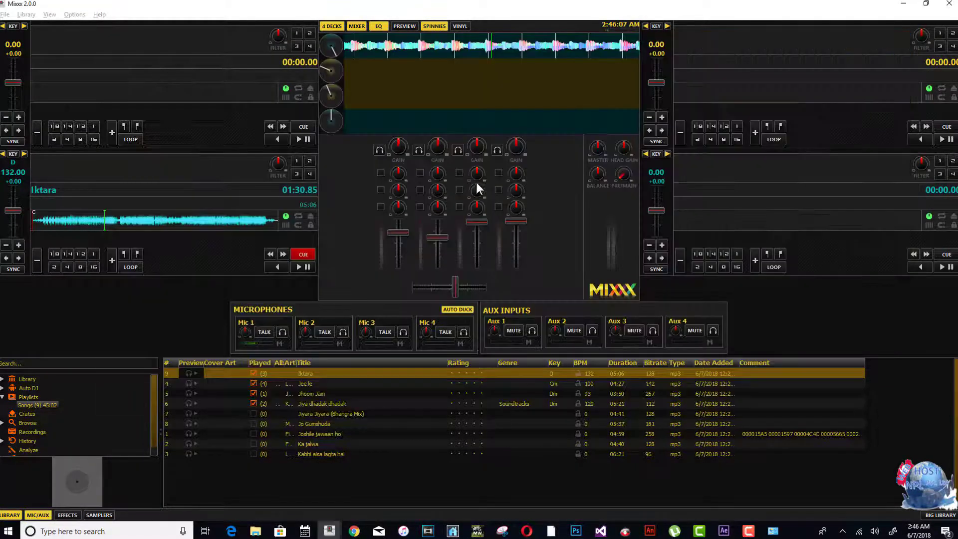
- Switch back to the browser and load himalradio.com in place of the SHOUTcast status page
key("alt+Tab")
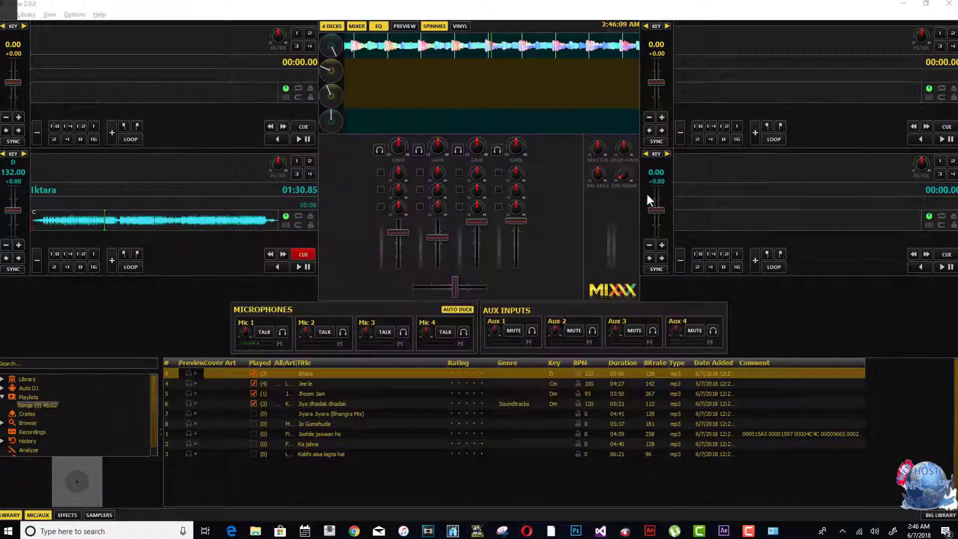
key("alt+Tab")
left_click(167, 21)
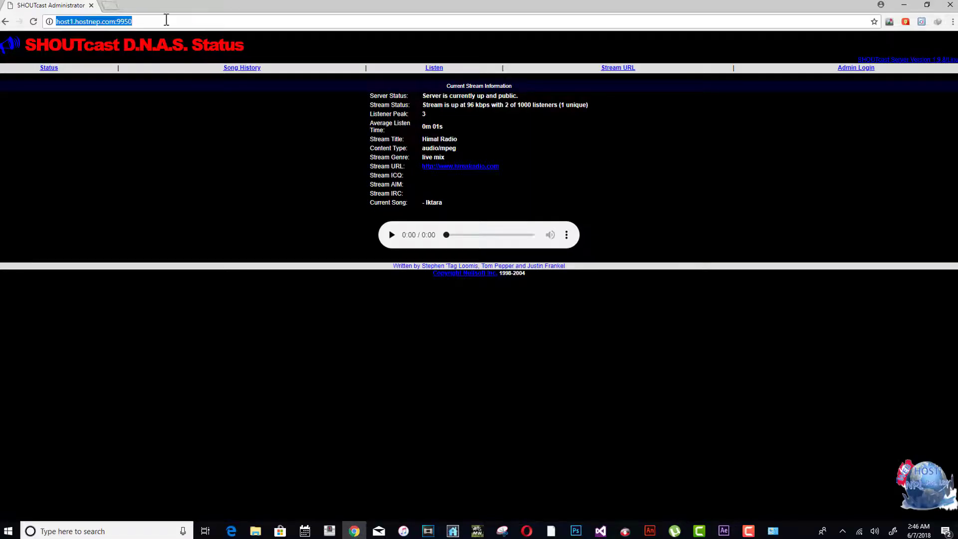
type("h")
key("BackSpace")
type("HI")
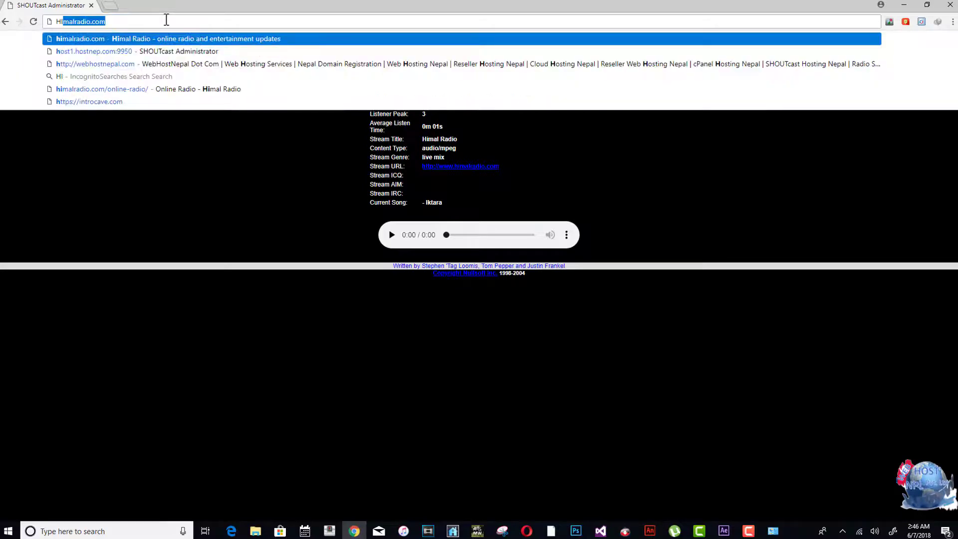
type("MAL")
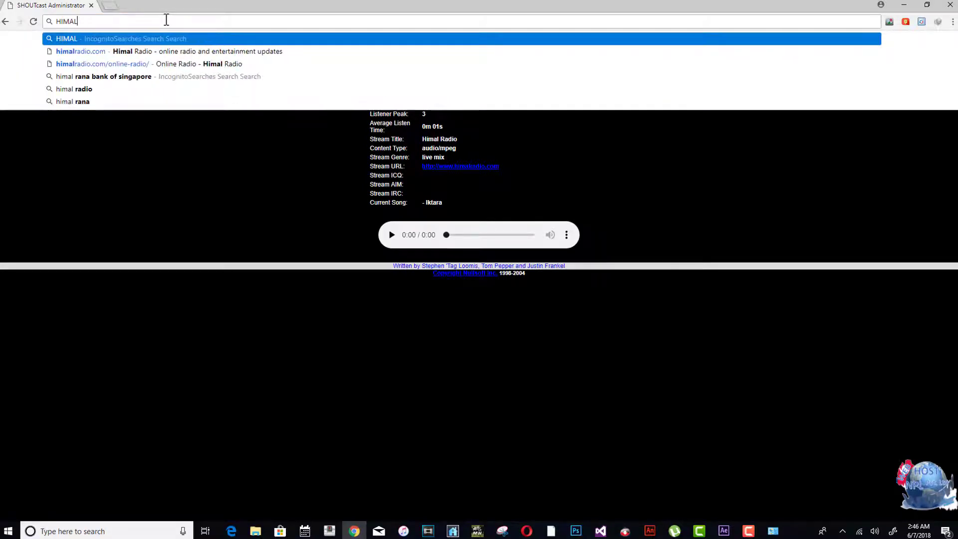
key("Down")
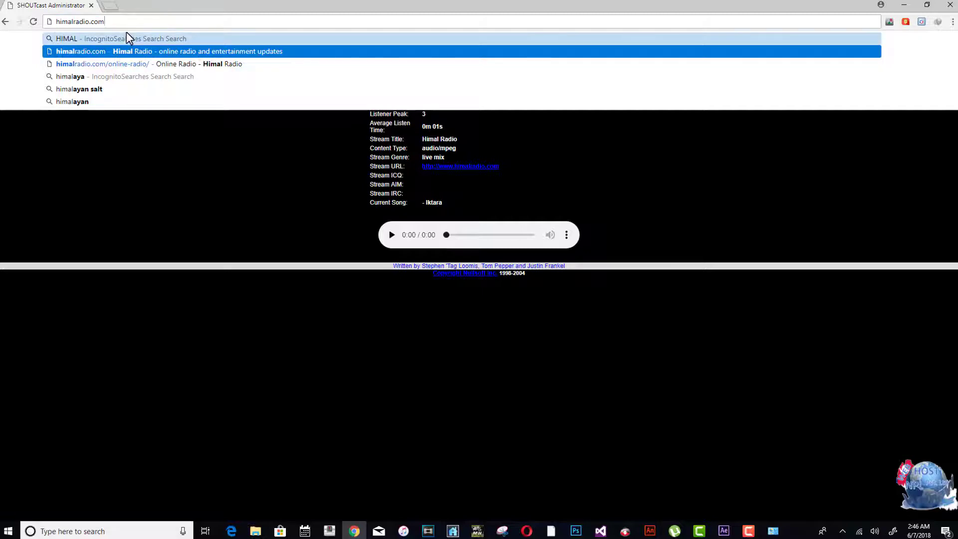
key("Return")
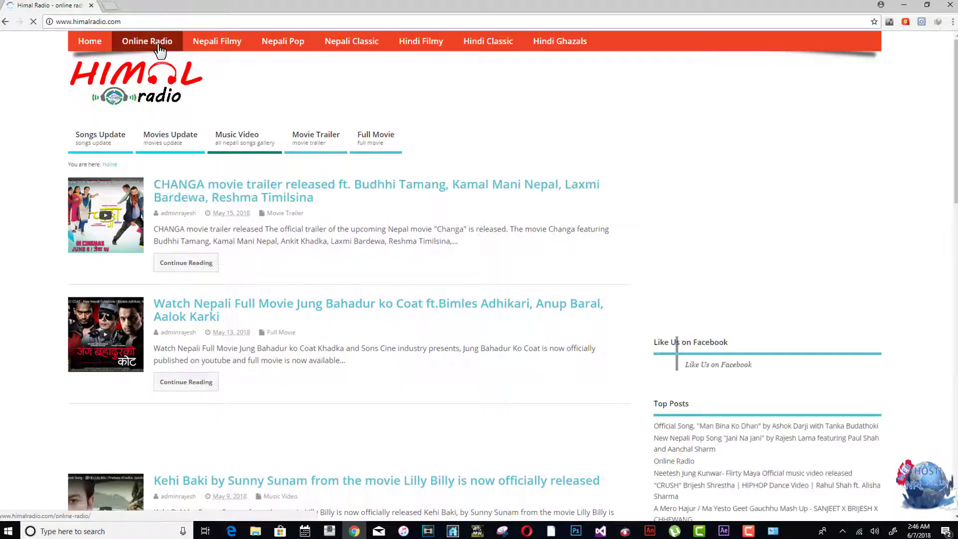
- Open the site's Online Radio page and start its audio stream player
left_click(158, 44)
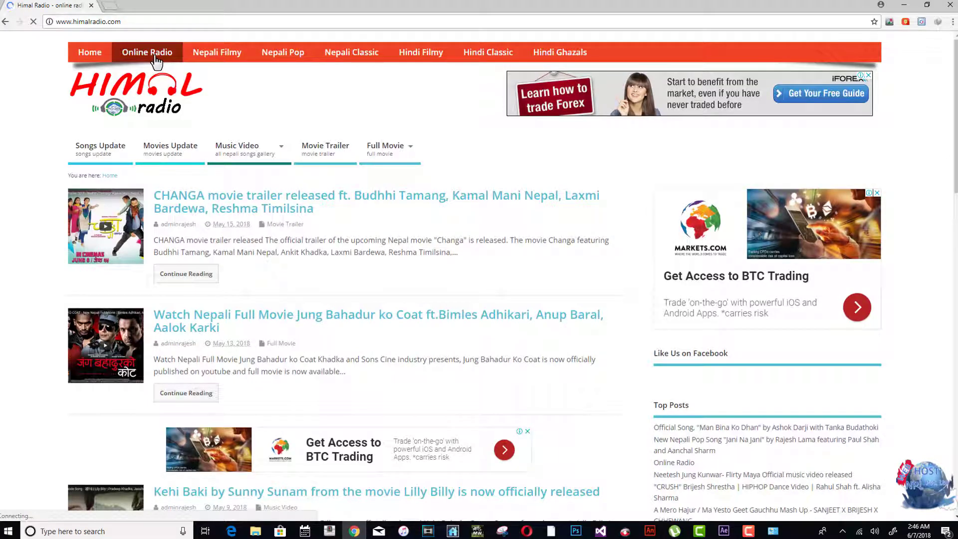
left_click(156, 56)
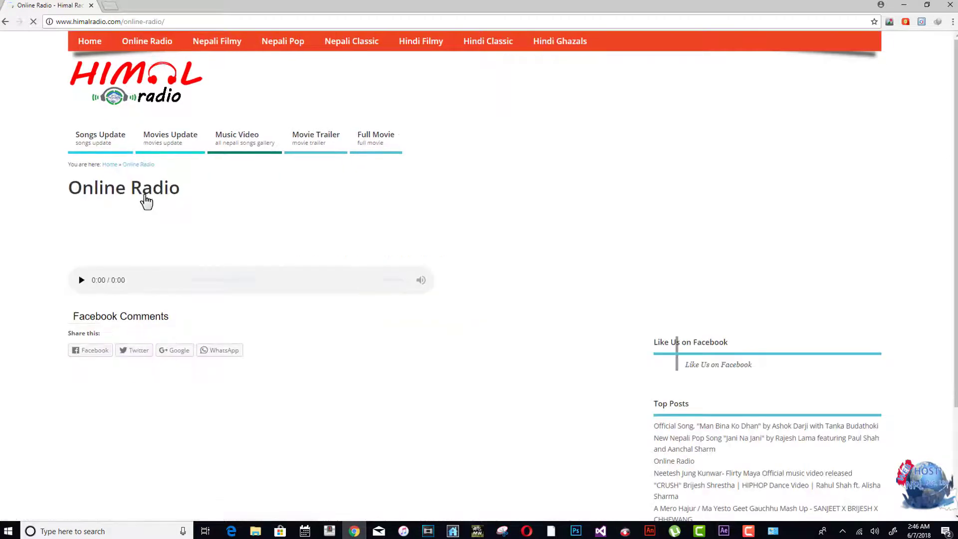
left_click(81, 291)
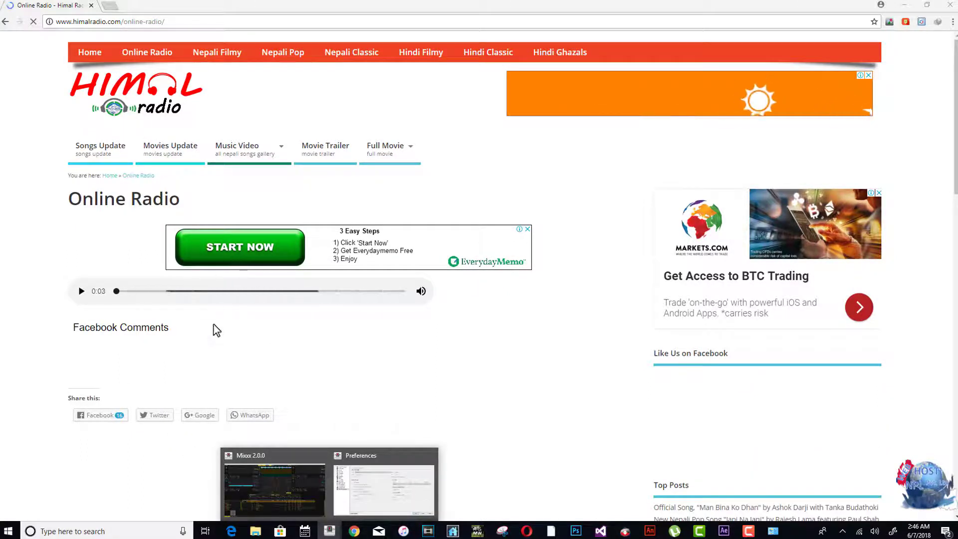
- Play the Iktara deck in Mixxx with its channel volume at minimum, and return to the Online Radio page to hear the stream
left_click(263, 471)
left_click(301, 266)
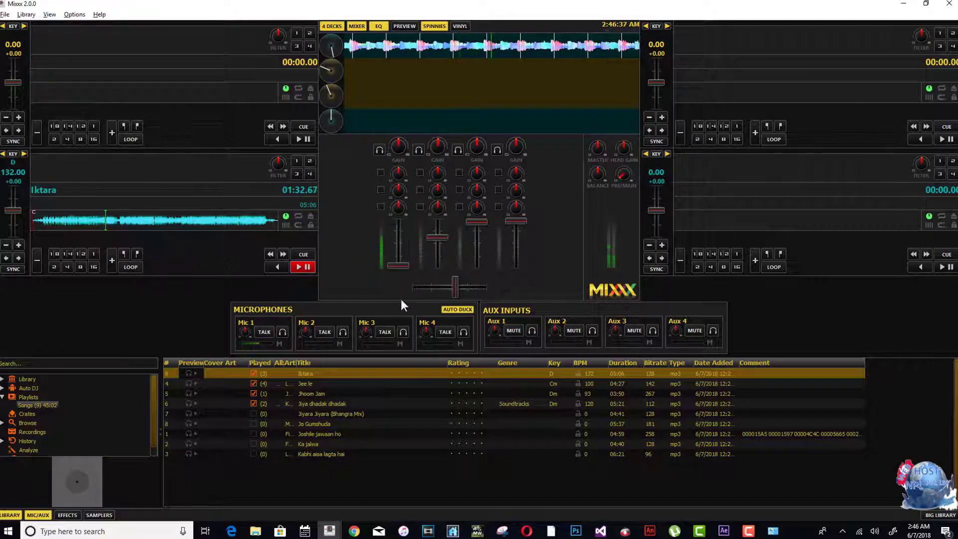
left_click(355, 531)
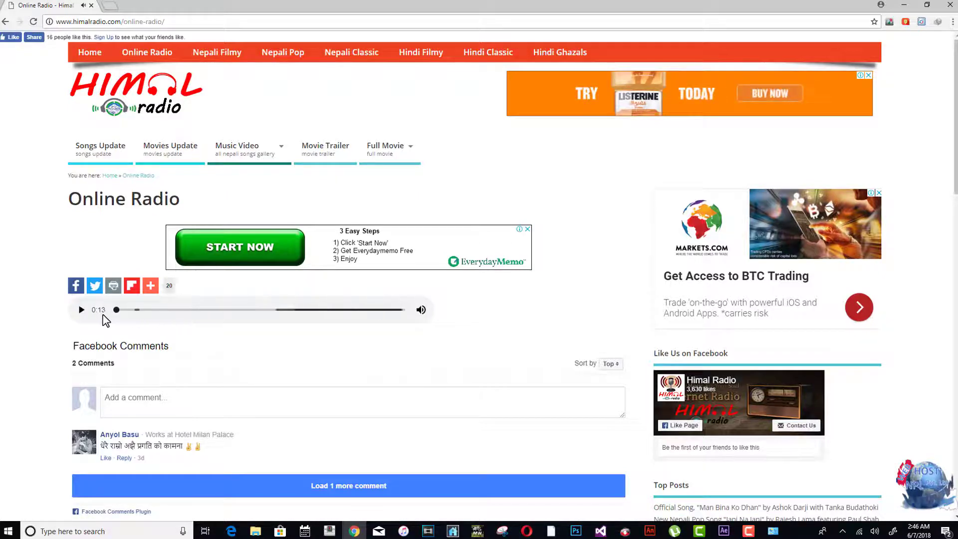
- Toggle the Iktara deck's playback in Mixxx and return to the Online Radio page to check the effect on the stream
left_click(329, 532)
left_click(308, 472)
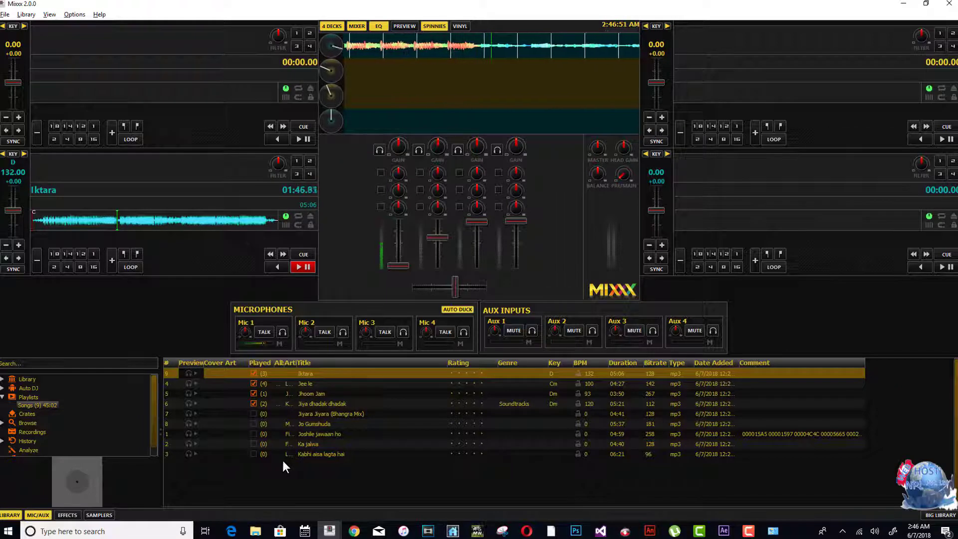
left_click(299, 268)
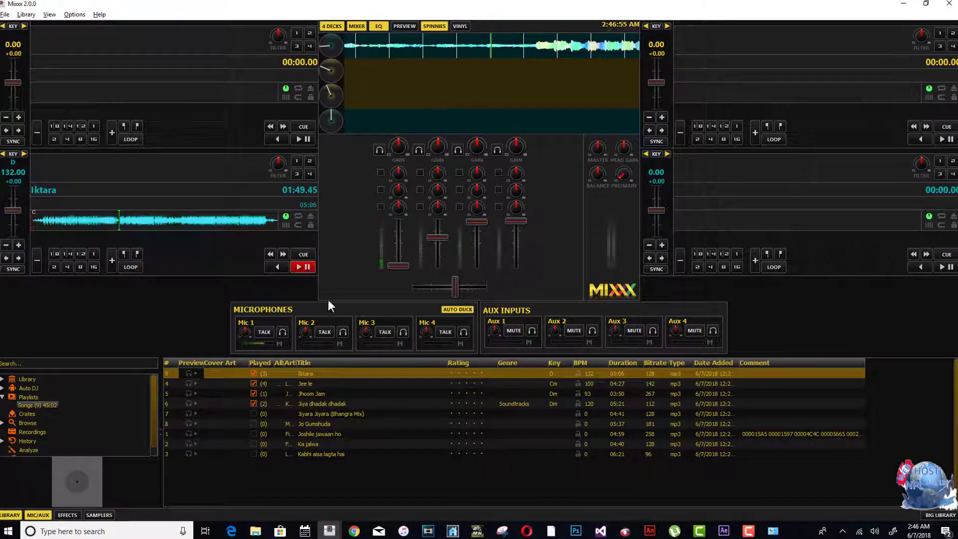
key("alt+Tab")
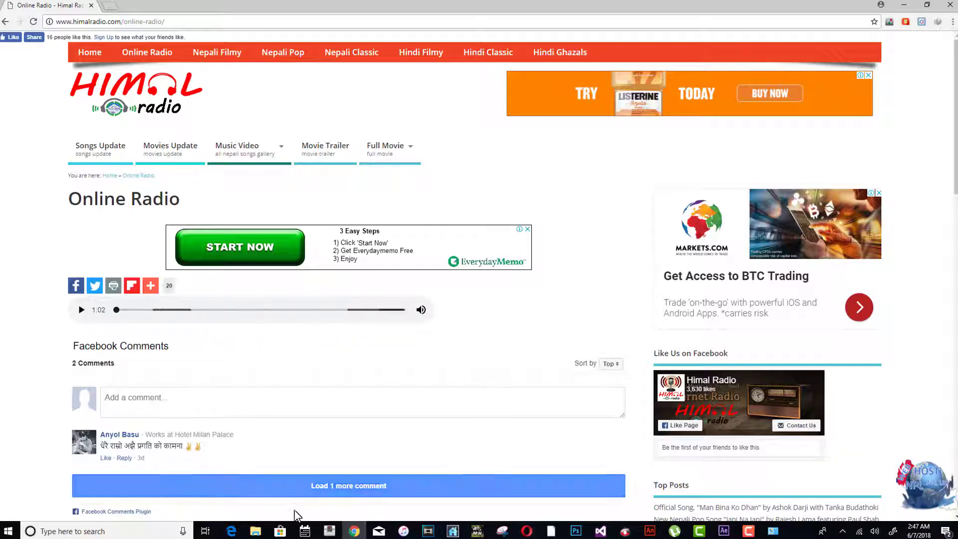
- Return to Mixxx and exit it while the Iktara deck is still playing, confirming the exit
mouse_move(333, 533)
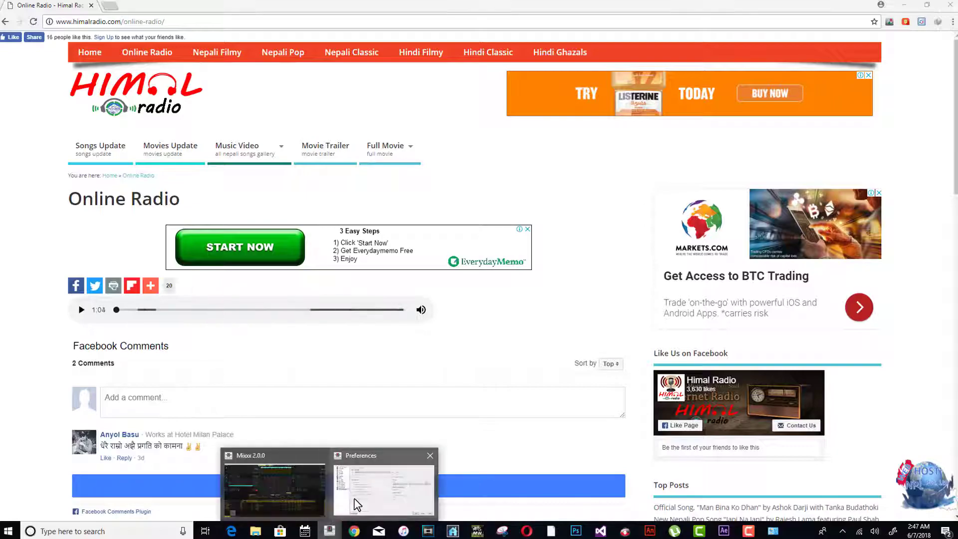
left_click(306, 489)
left_click(73, 14)
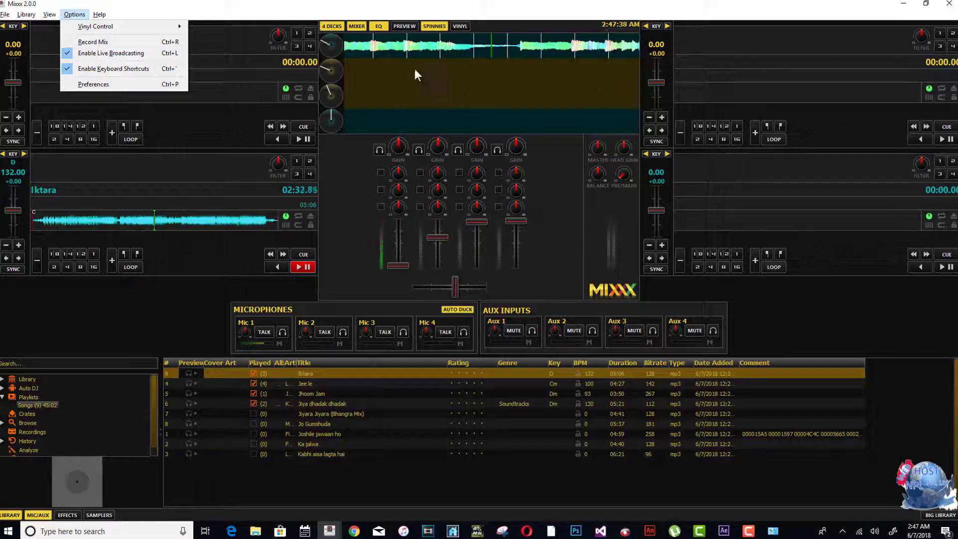
left_click(727, 12)
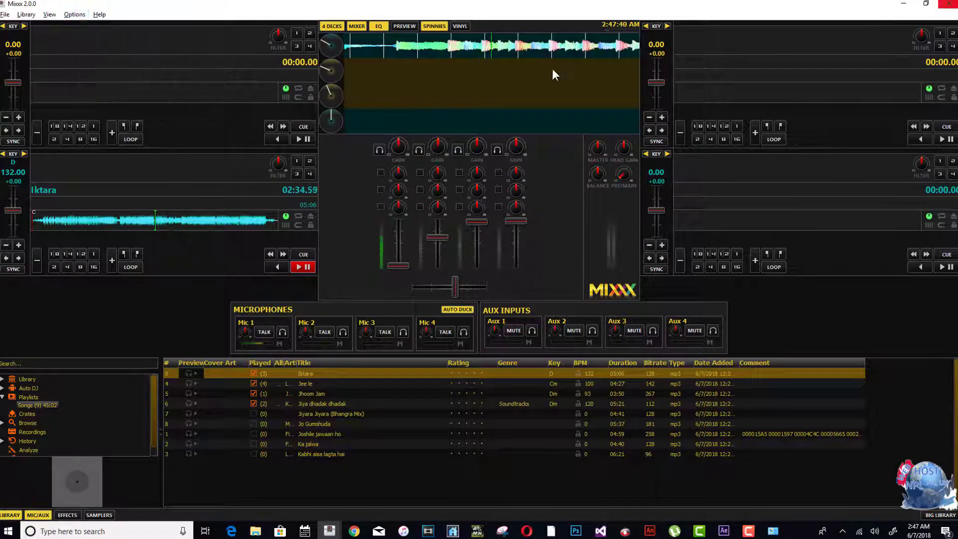
left_click(949, 3)
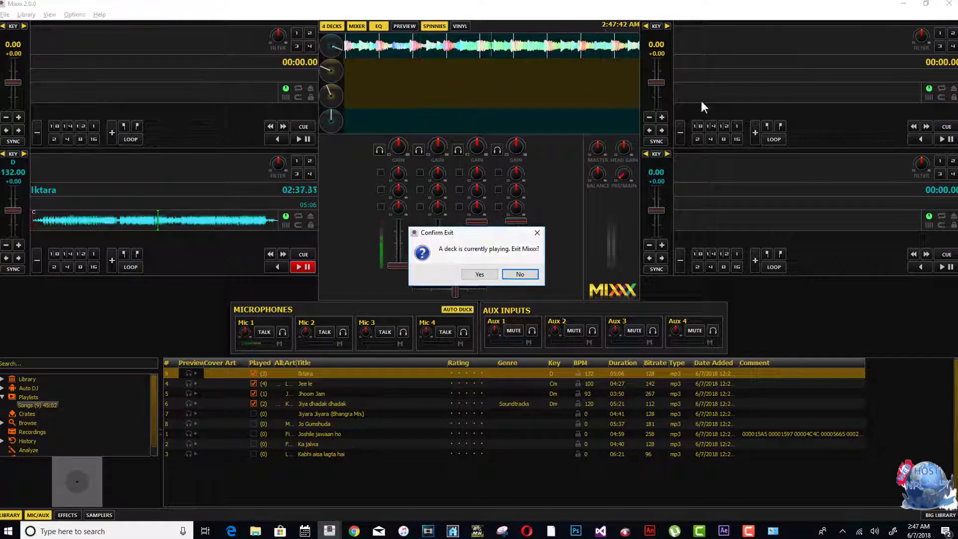
left_click(484, 274)
left_click(519, 275)
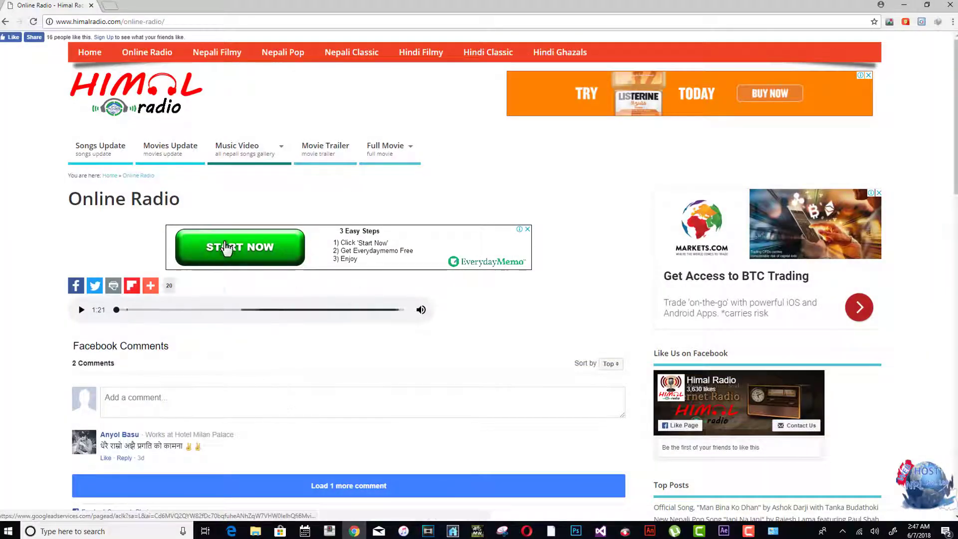
- Load webhostnepal.com in a new browser tab, keeping the Online Radio page open
left_click(111, 9)
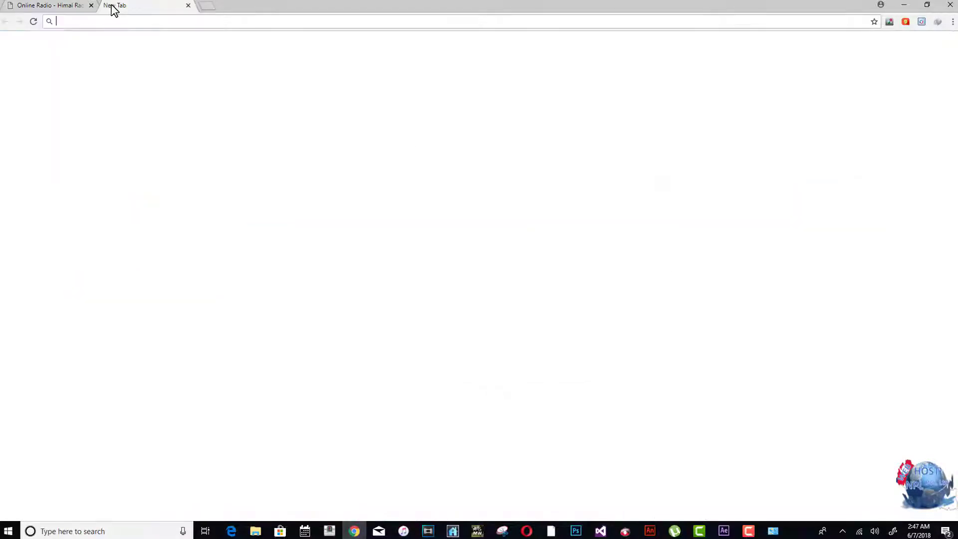
left_click(51, 11)
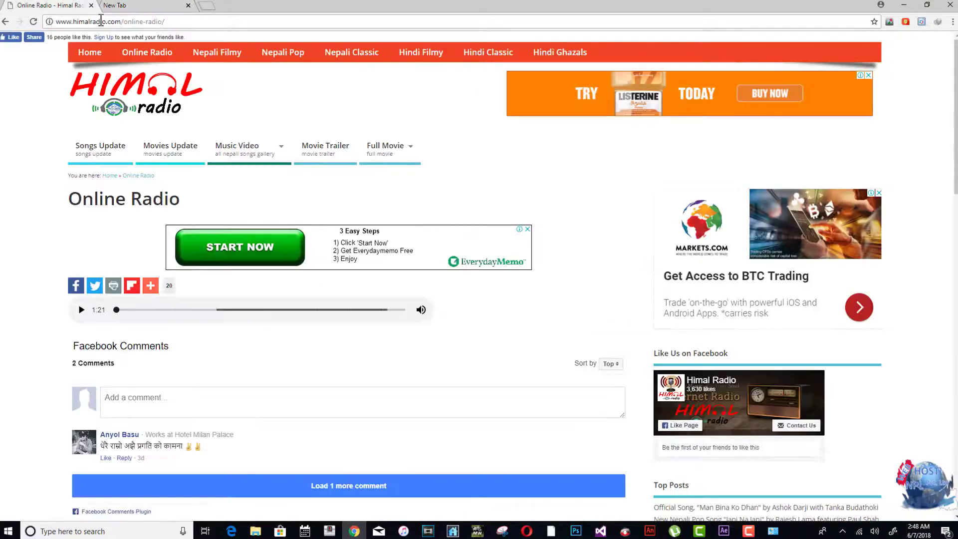
left_click(135, 10)
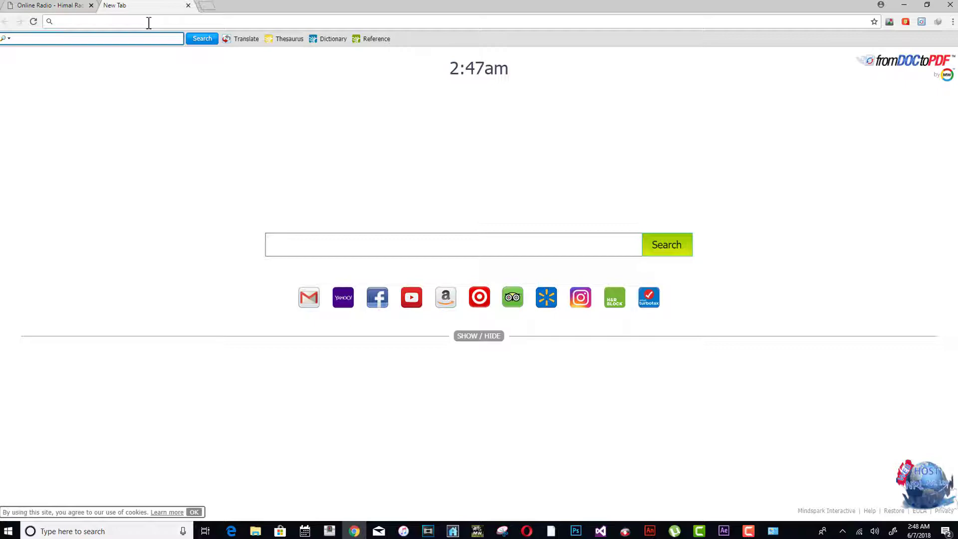
type("WEBHOSTNEPAL.Com")
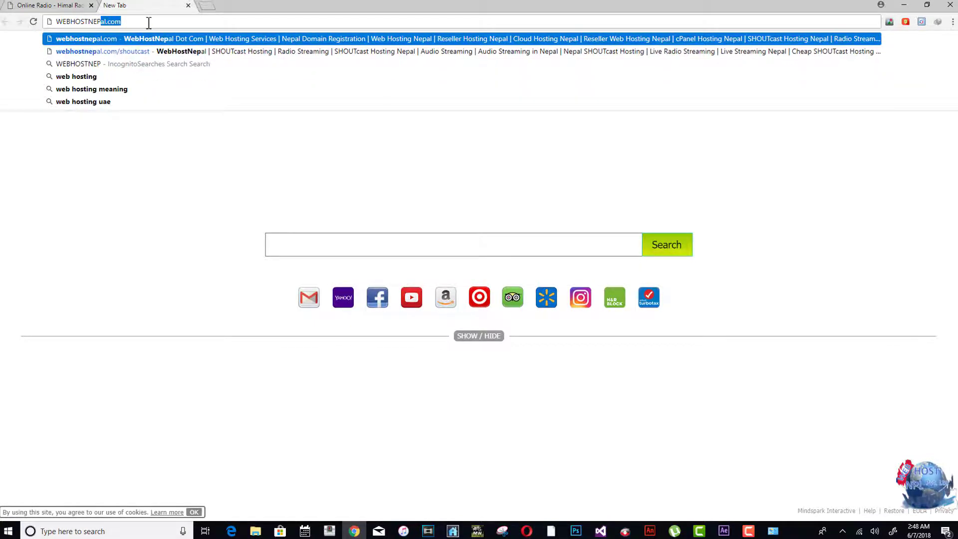
key("Return")
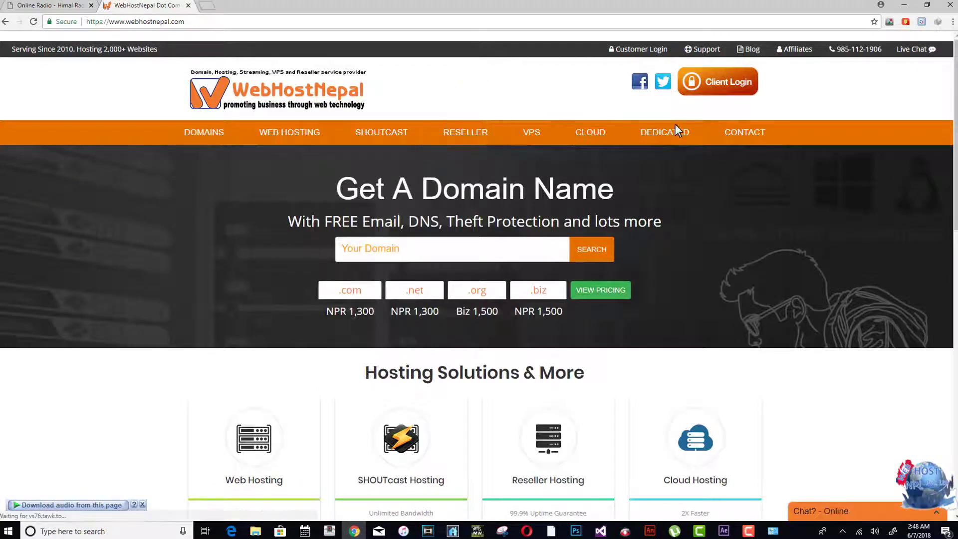
- View WebHostNepal's Contact Us form, compare with the Online Radio page, and return to the WebHostNepal home page
left_click(720, 132)
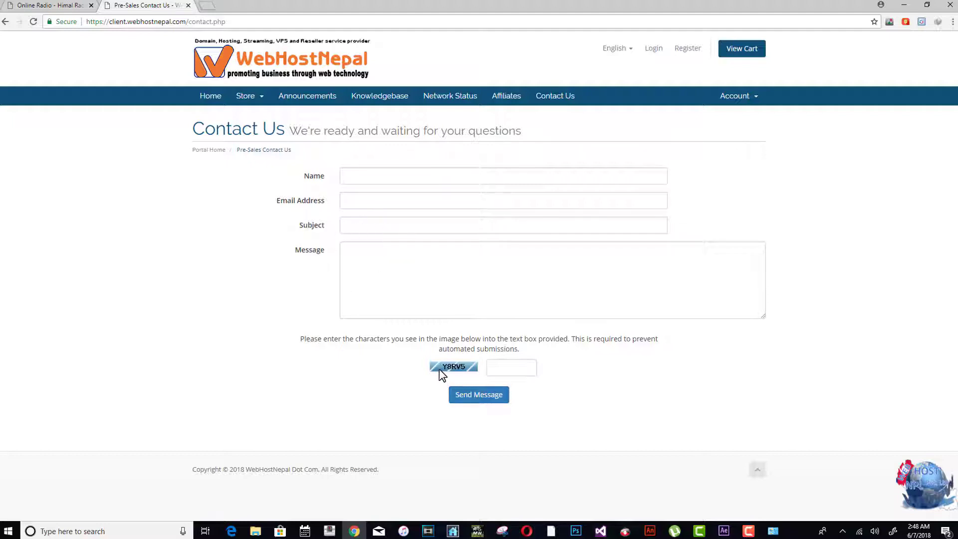
left_click(495, 368)
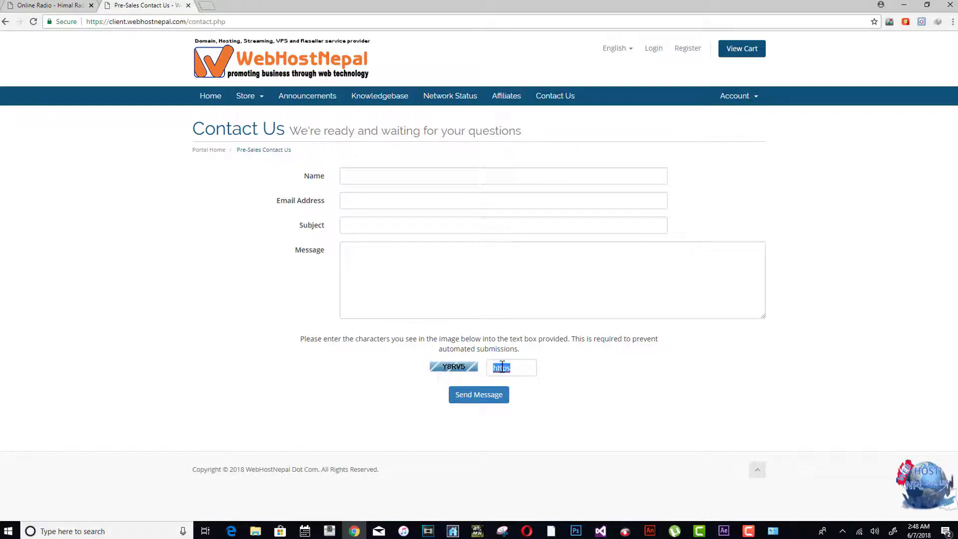
left_click(477, 398)
left_click(35, 6)
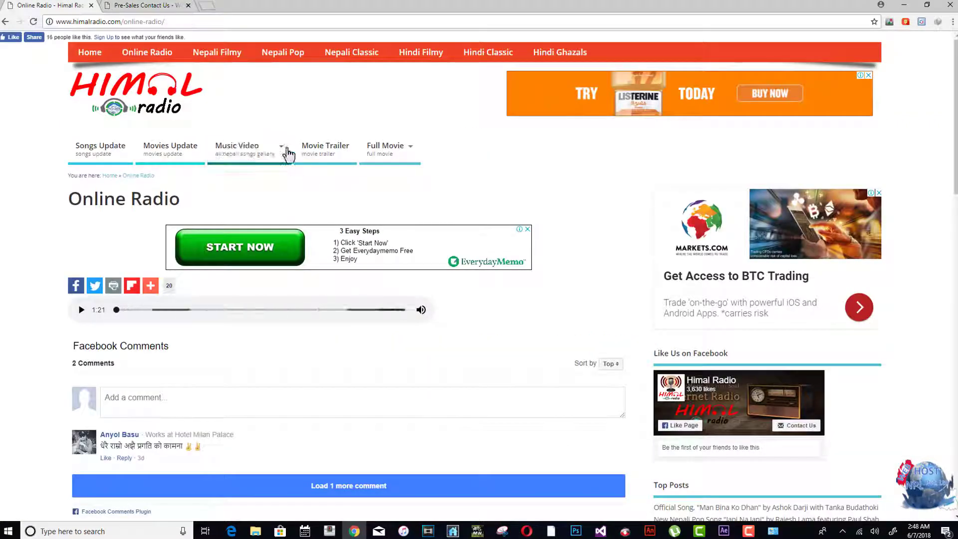
left_click(123, 7)
left_click(6, 22)
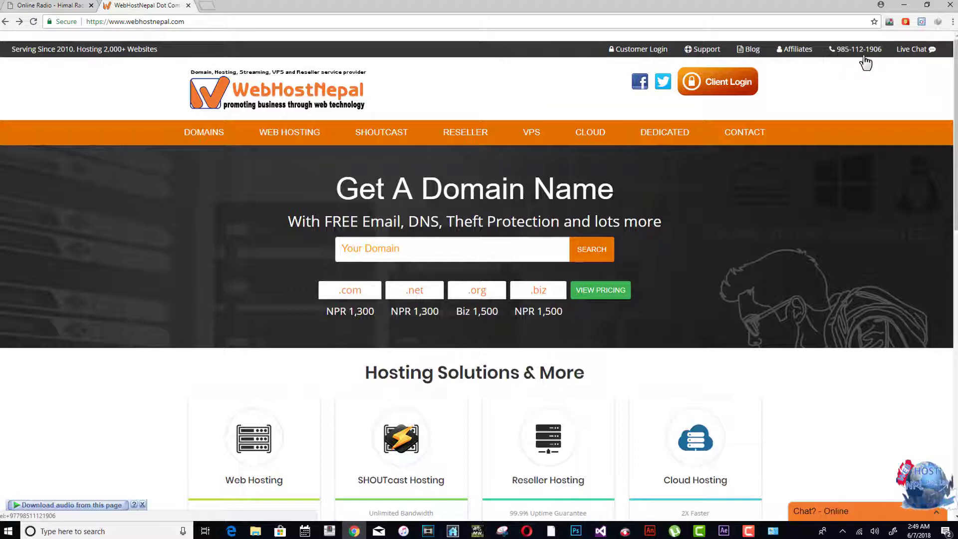
- Open WebHostNepal's live chat, enter the draft message "HI", close the chat window and go back to the Online Radio page
left_click(933, 50)
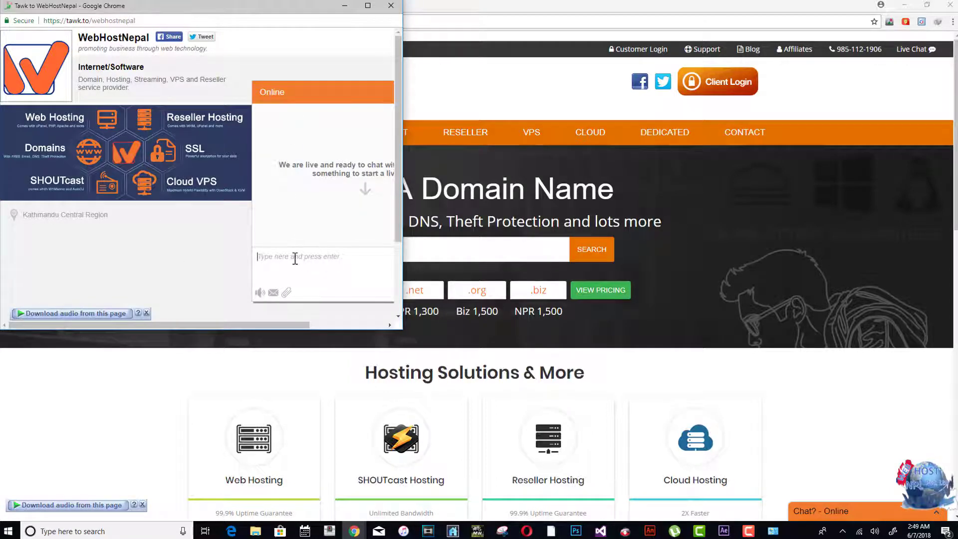
left_click(310, 258)
type("HI")
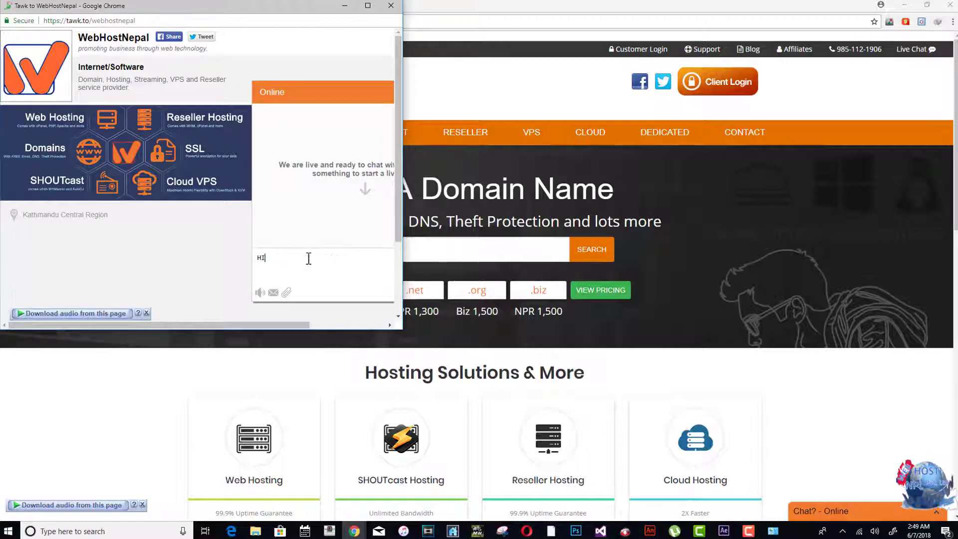
left_click(391, 6)
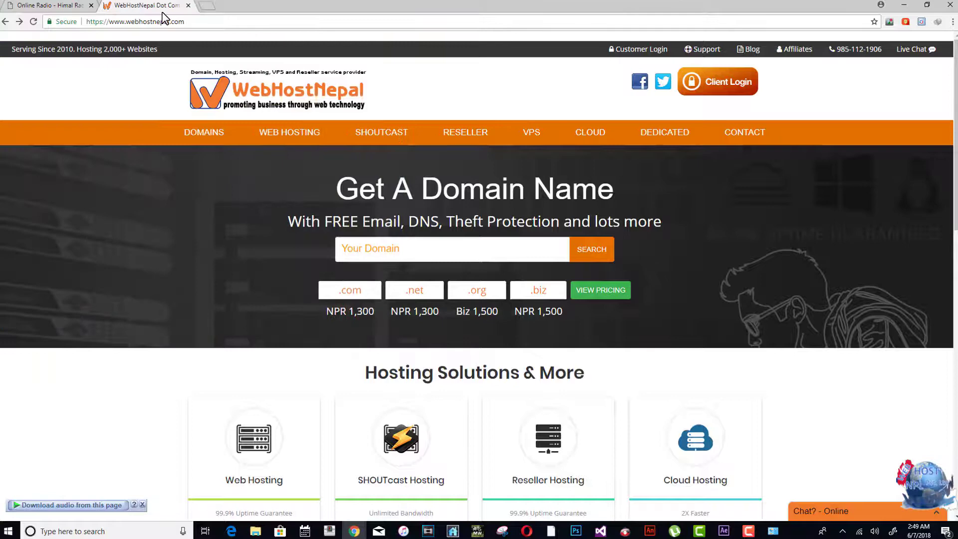
left_click(74, 6)
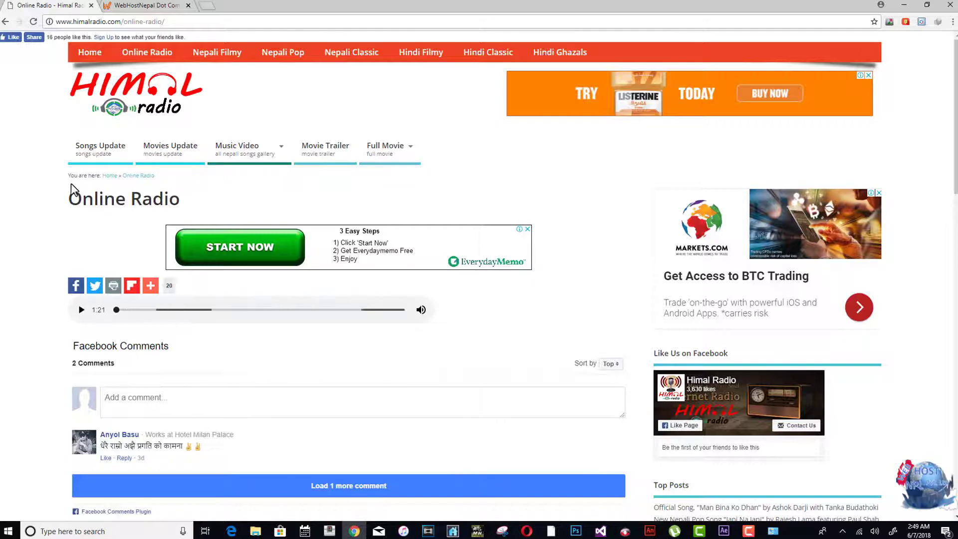
left_click(353, 531)
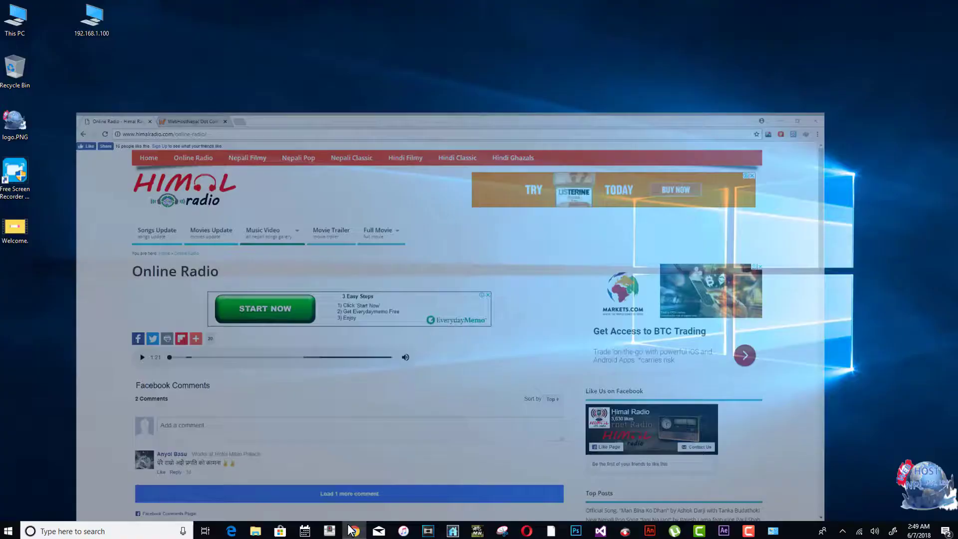
left_click(354, 533)
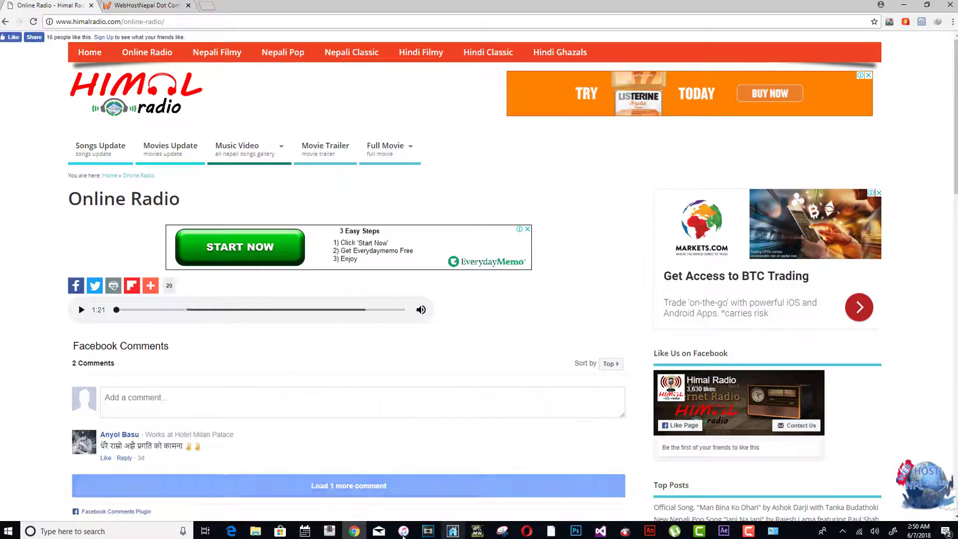
left_click(354, 531)
right_click(615, 156)
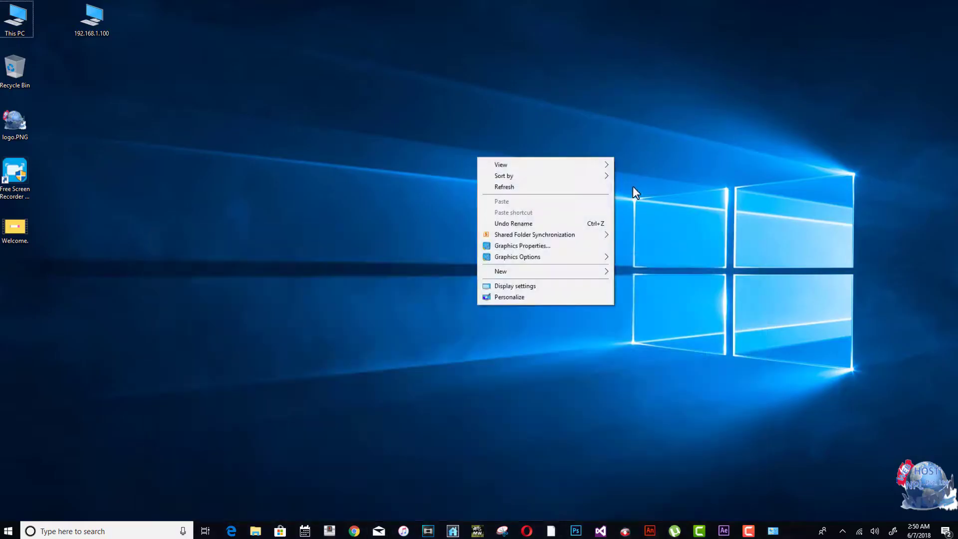
right_click(499, 116)
left_click(472, 146)
right_click(472, 145)
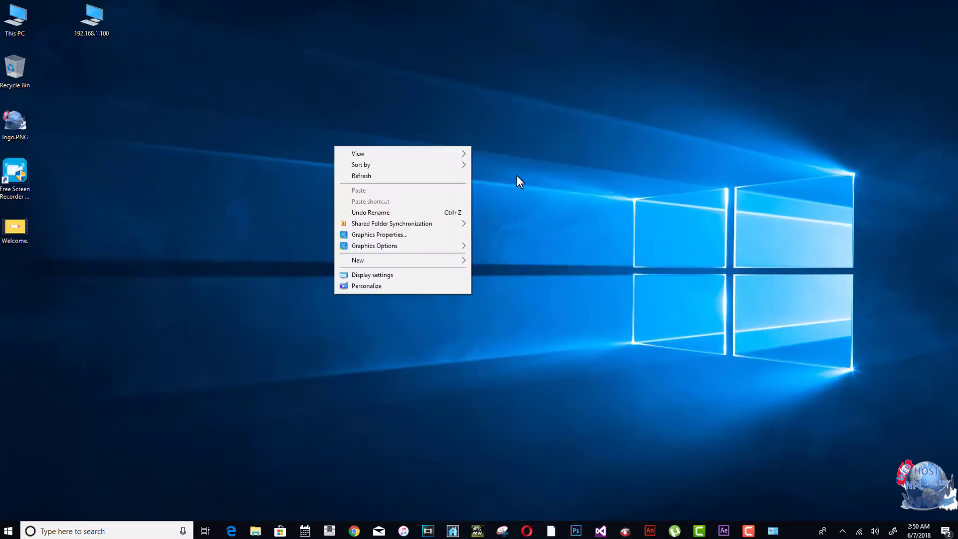
left_click(464, 175)
right_click(469, 102)
left_click(441, 134)
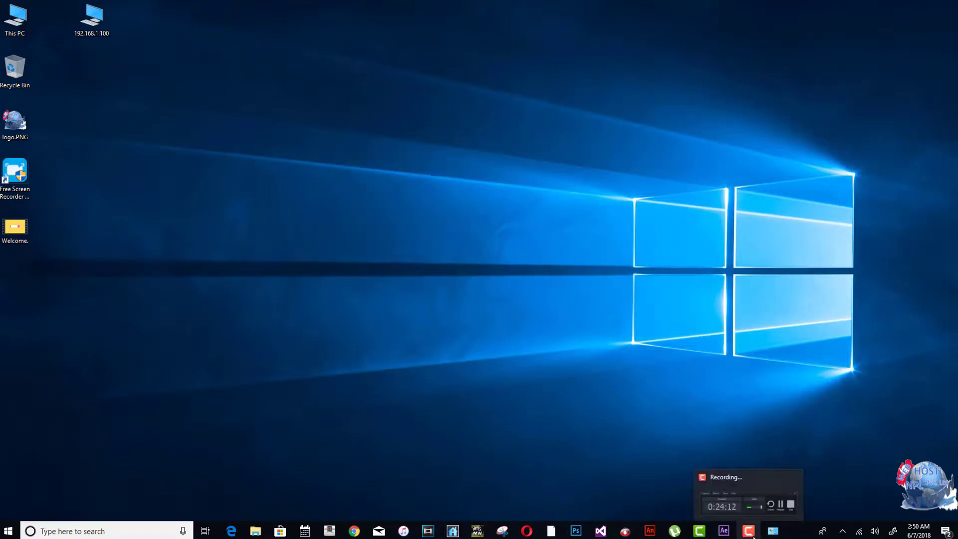
mouse_move(747, 533)
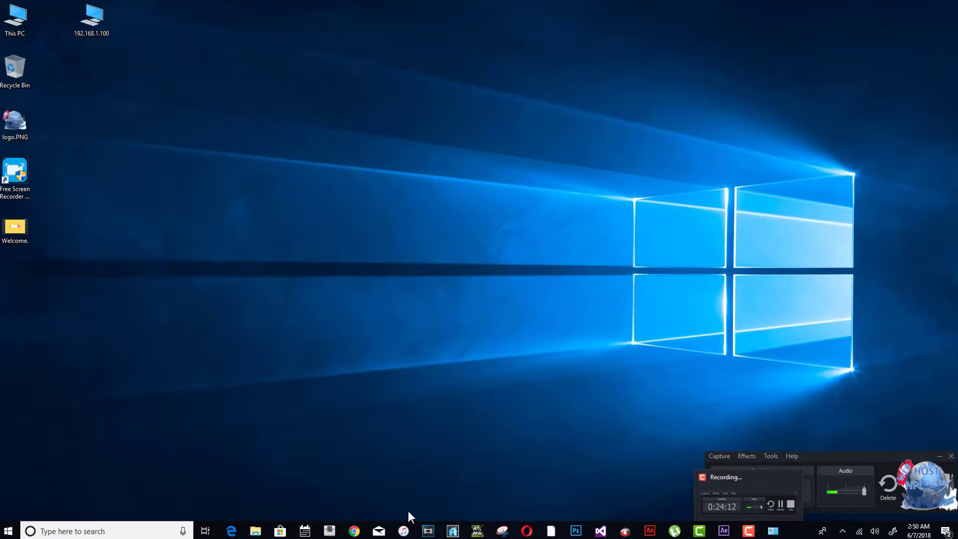
- Bring the browser back up and switch from the Online Radio page to the WebHostNepal home page
mouse_move(354, 531)
left_click(363, 463)
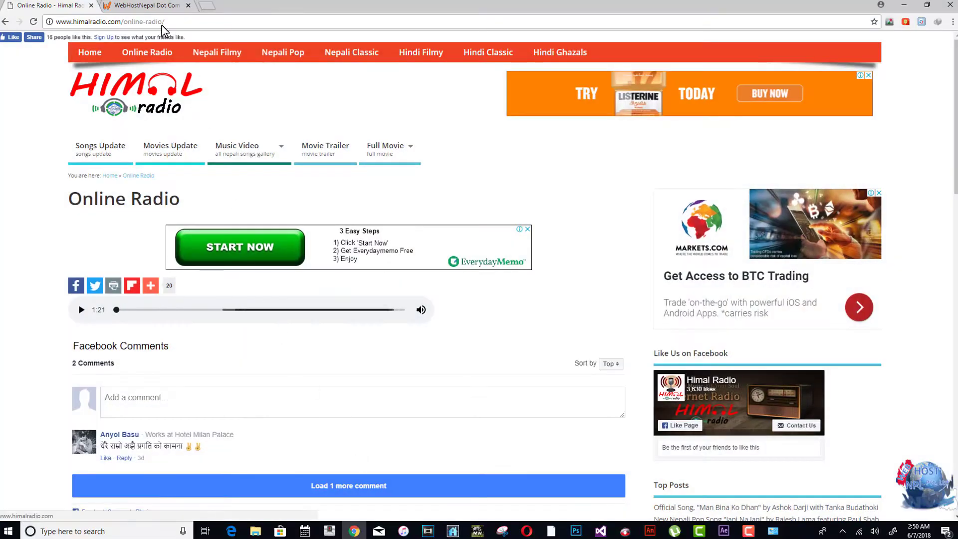
left_click(150, 6)
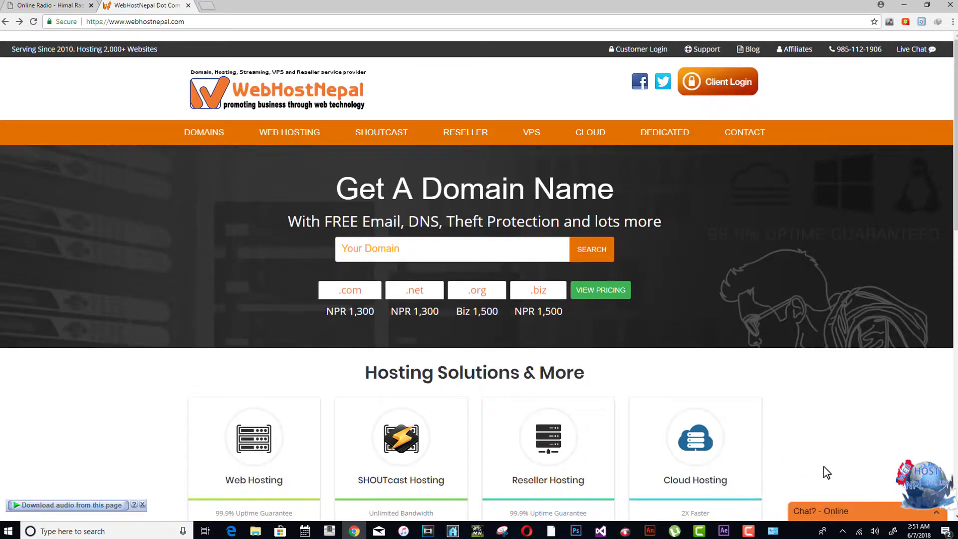
left_click(920, 531)
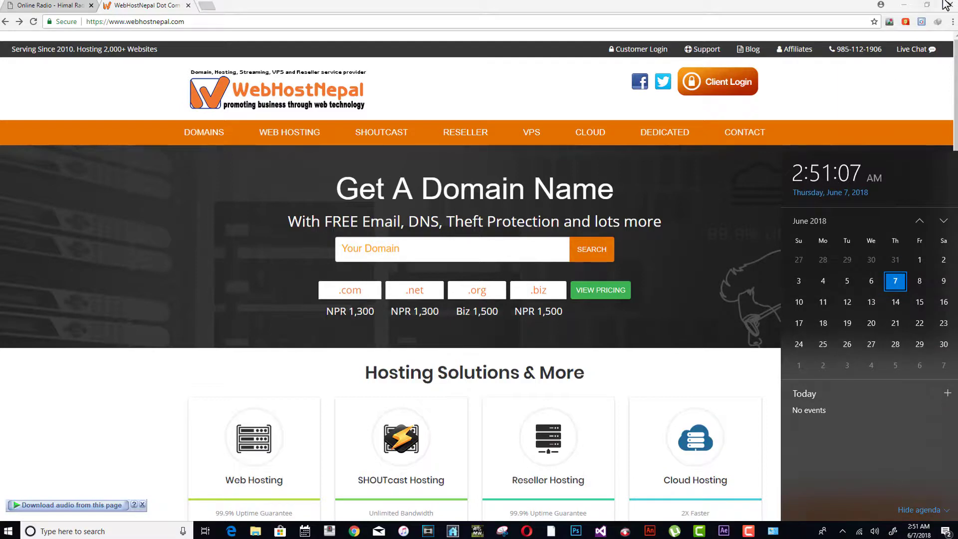
left_click(727, 190)
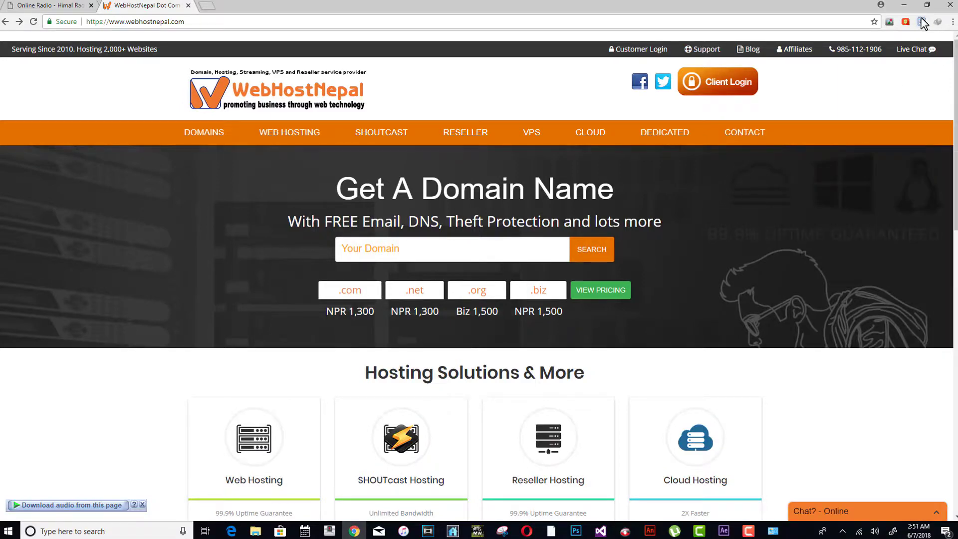